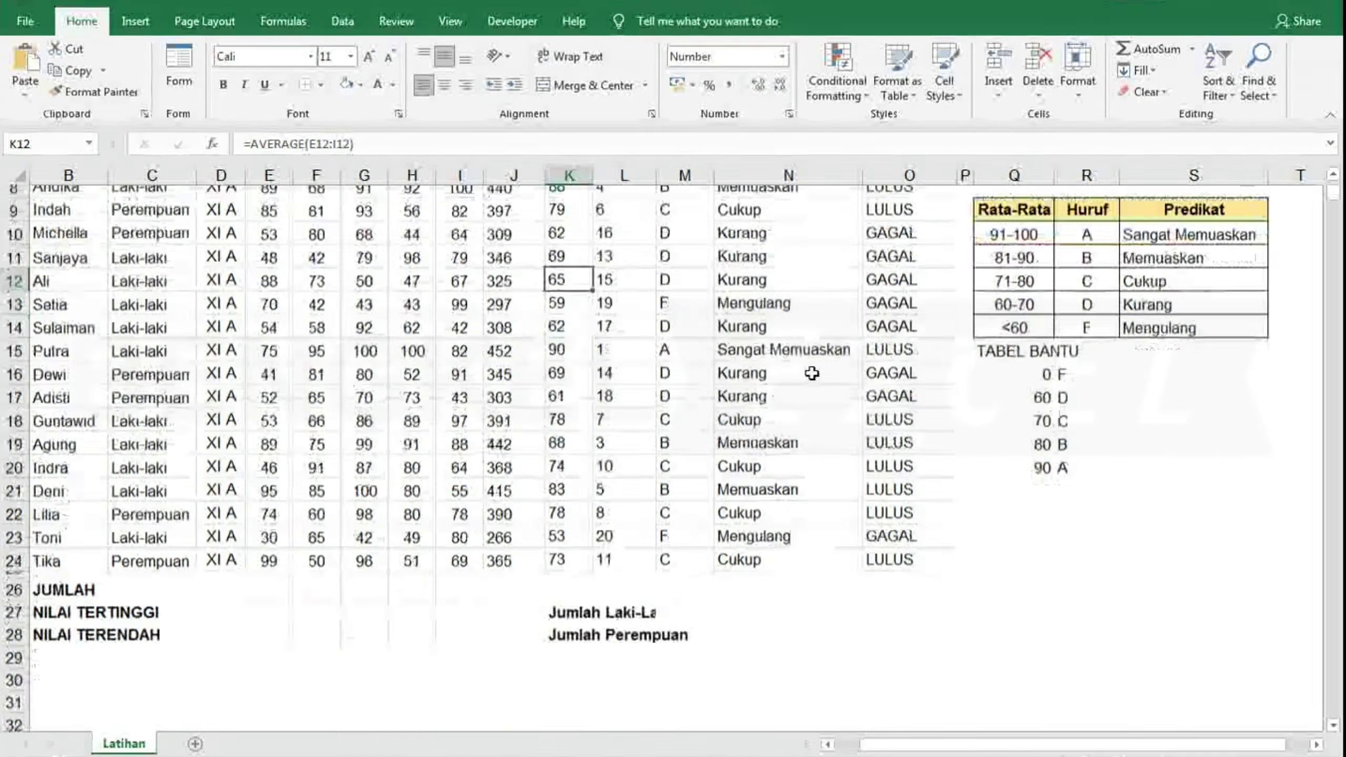
- Widen column L and sum the subject scores across row 26 from MTK to IPS
{"action": "left_click_drag", "start_coordinate": [655, 175], "coordinate": [672, 174]}
{"action": "left_click", "coordinate": [264, 553]}
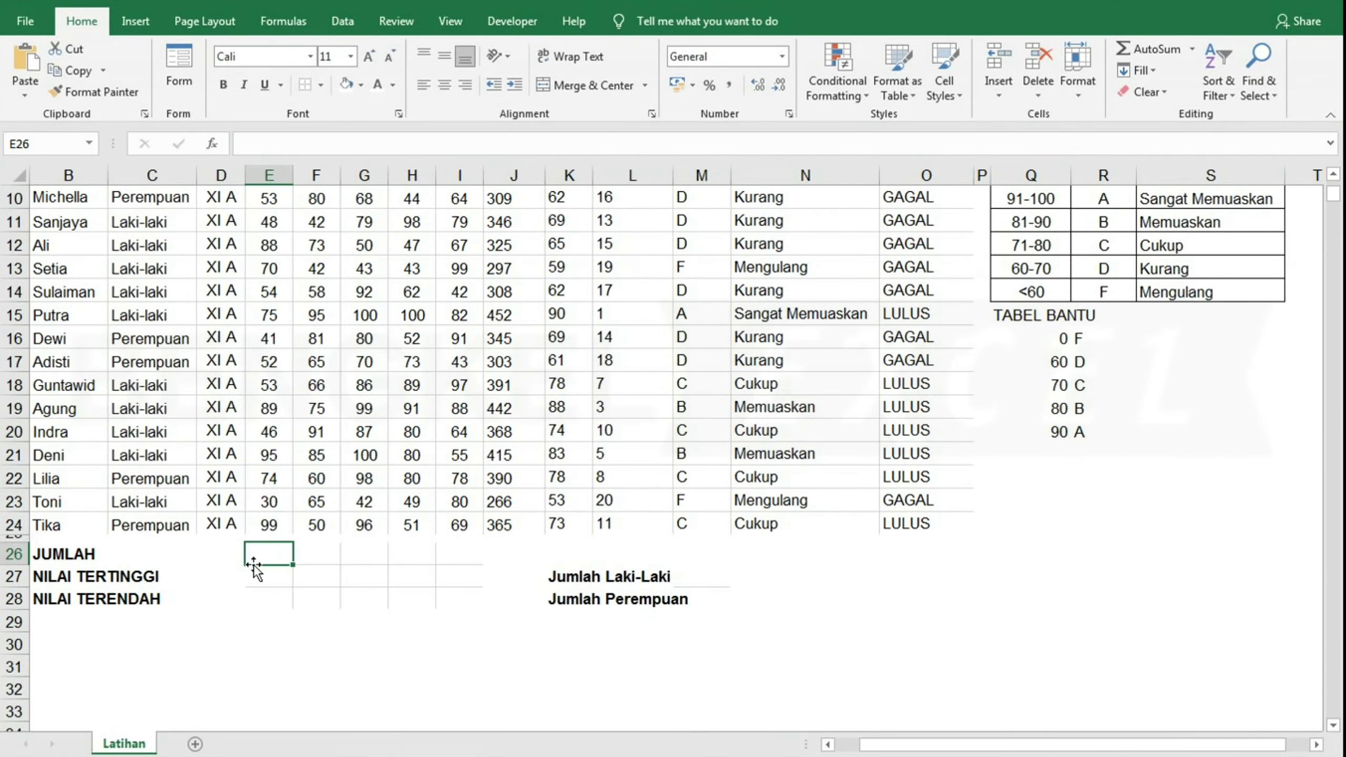
{"action": "key", "text": "alt+equal"}
{"action": "key", "text": "Return"}
{"action": "left_click_drag", "start_coordinate": [292, 564], "coordinate": [459, 565]}
- Add MAX and MIN formulas for the highest and lowest scores in rows 27 and 28
{"action": "left_click", "coordinate": [268, 576]}
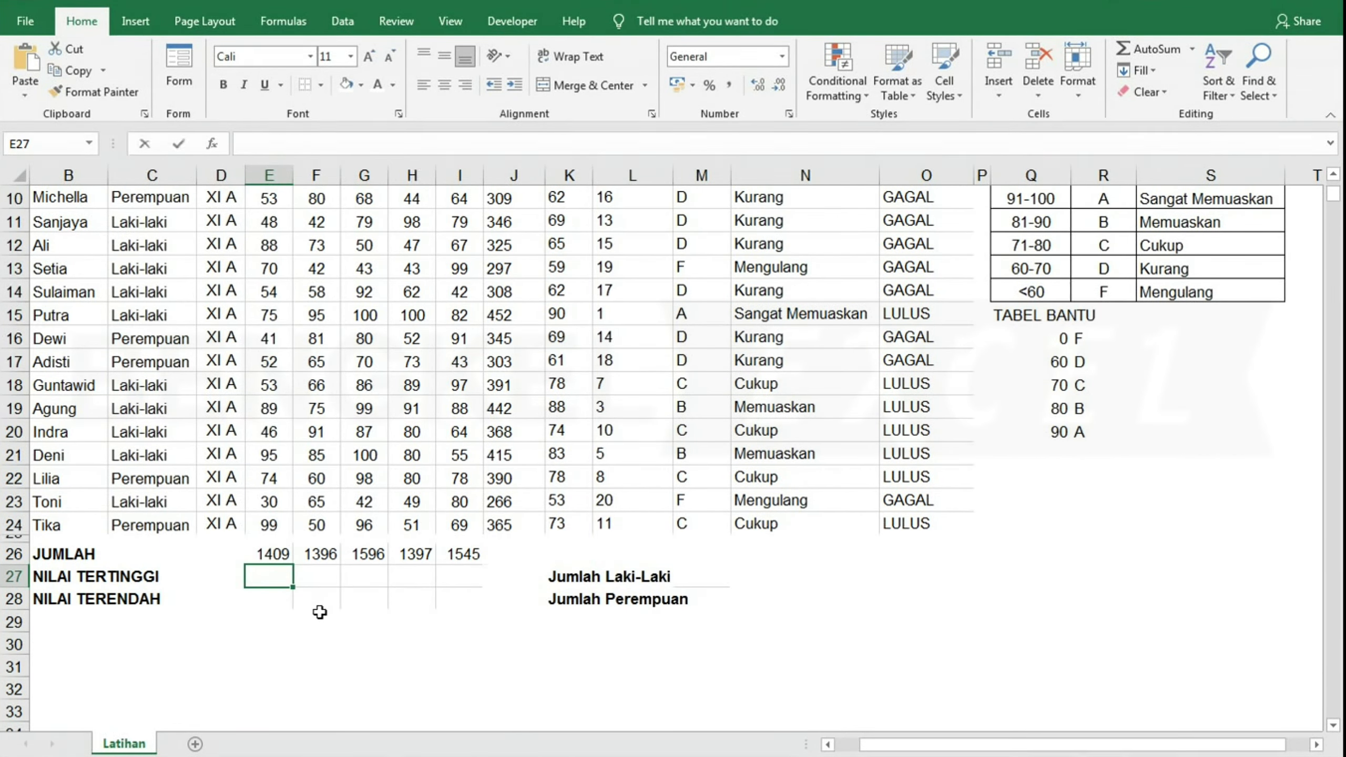
{"action": "type", "text": "=MAX("}
{"action": "key", "text": "Return"}
{"action": "left_click_drag", "start_coordinate": [292, 633], "coordinate": [459, 634]}
{"action": "left_click", "coordinate": [269, 645]}
{"action": "type", "text": "=MIN("}
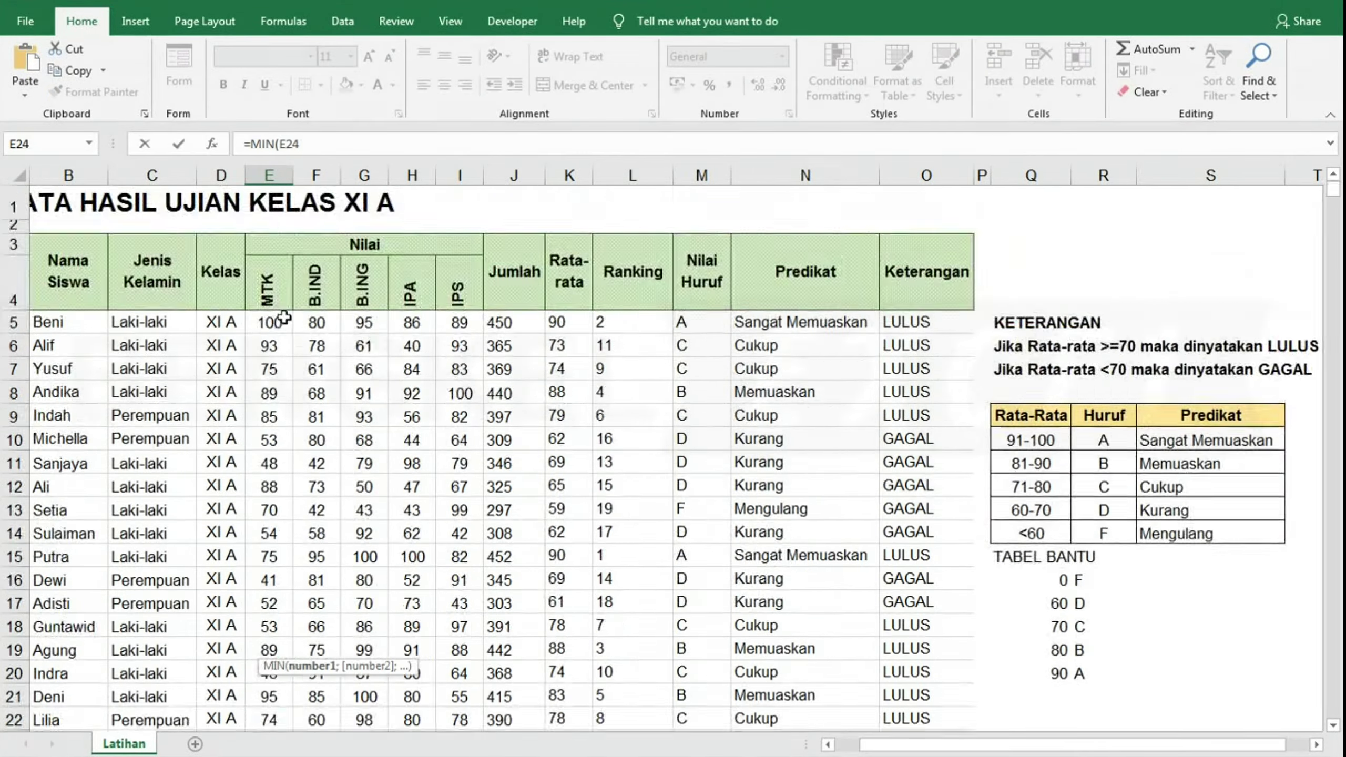
{"action": "key", "text": "Return"}
{"action": "left_click_drag", "start_coordinate": [292, 694], "coordinate": [459, 694]}
- Start a COUNTIF formula with an absolute range down the Jenis Kelamin column
{"action": "left_click", "coordinate": [700, 664]}
{"action": "scroll", "coordinate": [735, 665], "scroll_direction": "down", "scroll_amount": 1}
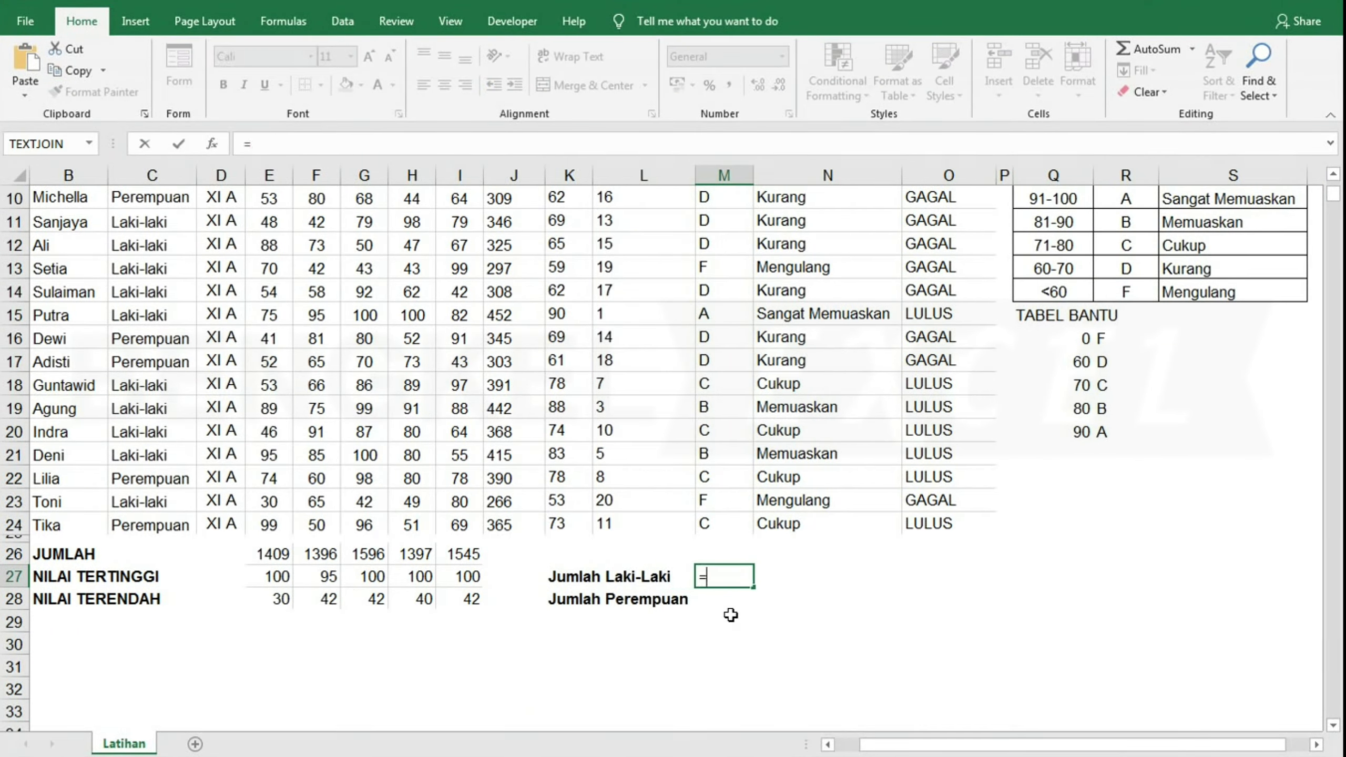
{"action": "type", "text": "=COUNTIF("}
{"action": "scroll", "coordinate": [750, 604], "scroll_direction": "up", "scroll_amount": 3}
{"action": "key", "text": "ctrl+shift+Down"}
{"action": "key", "text": "F4"}
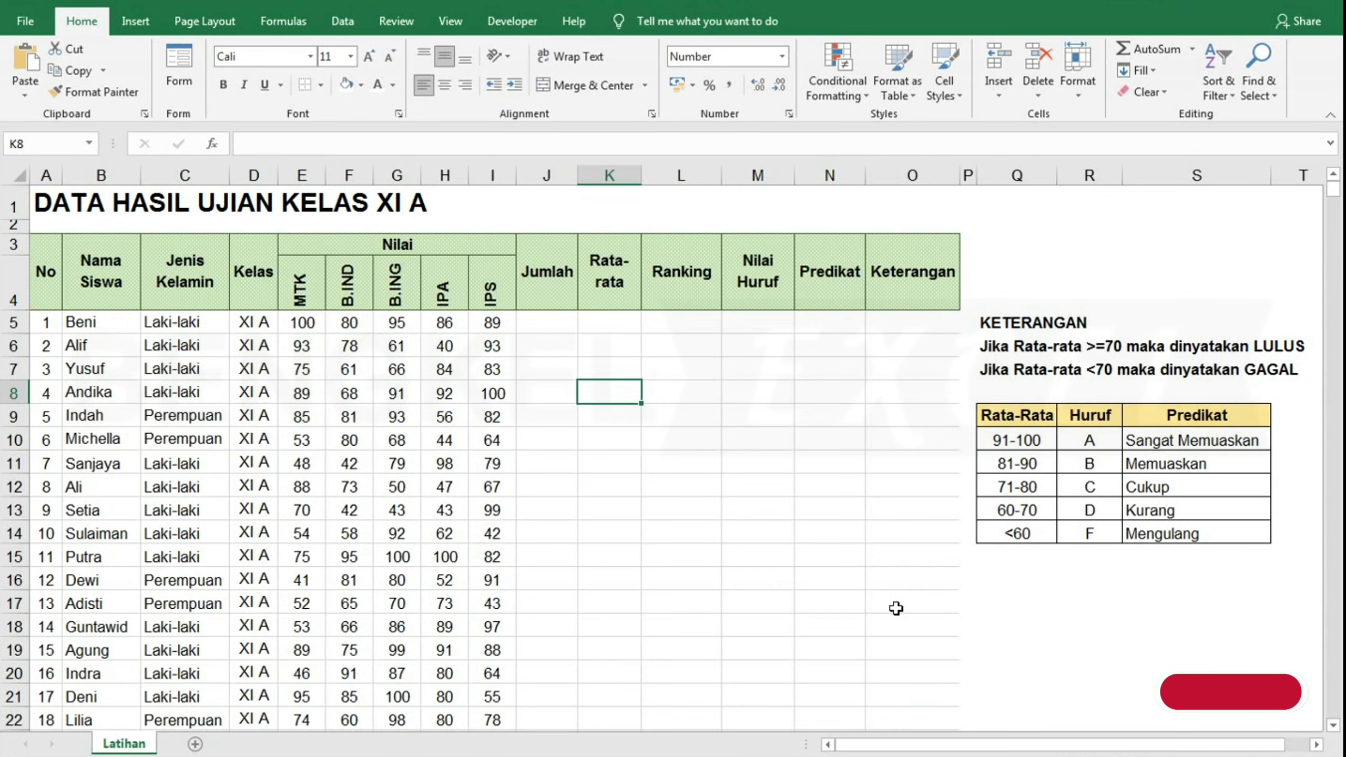
{"action": "left_click", "coordinate": [175, 335]}
{"action": "left_click", "coordinate": [100, 271]}
{"action": "left_click", "coordinate": [100, 204]}
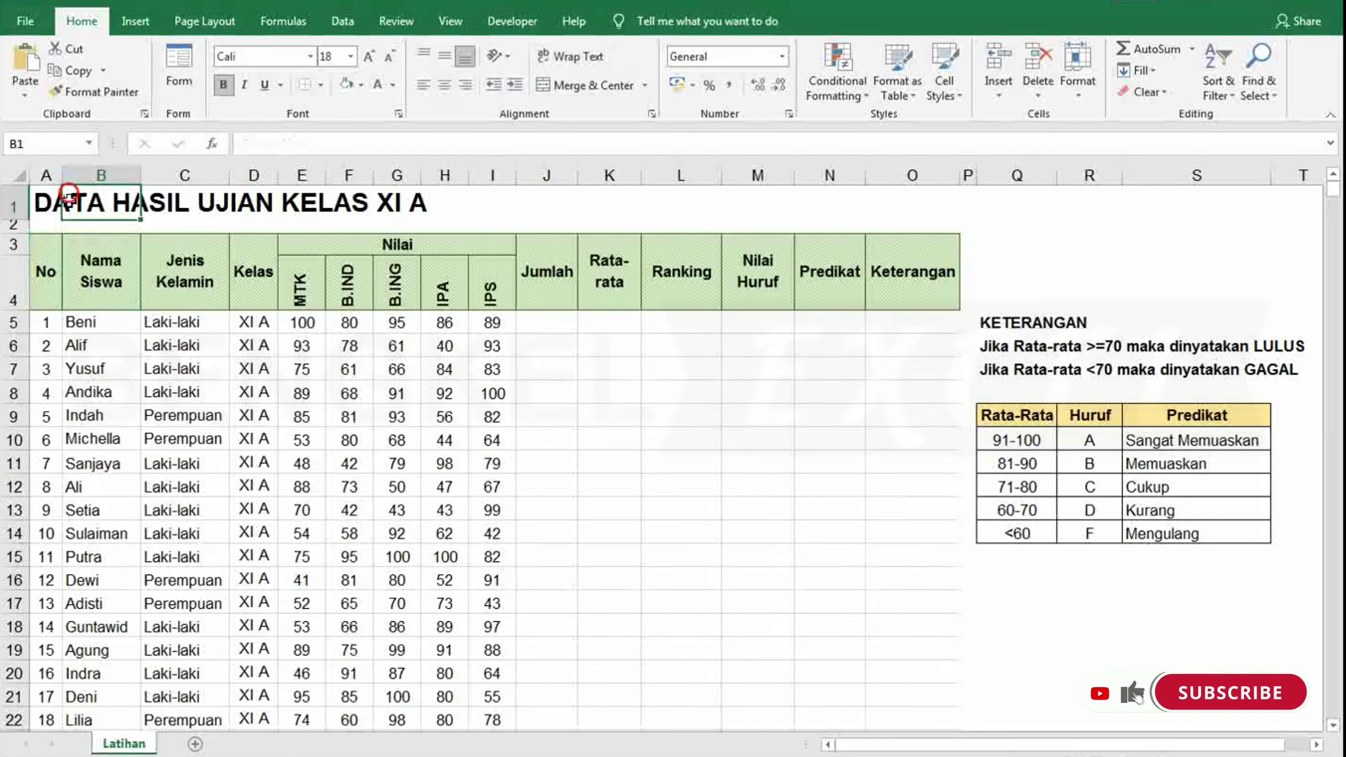
{"action": "left_click", "coordinate": [39, 201]}
{"action": "left_click", "coordinate": [46, 322]}
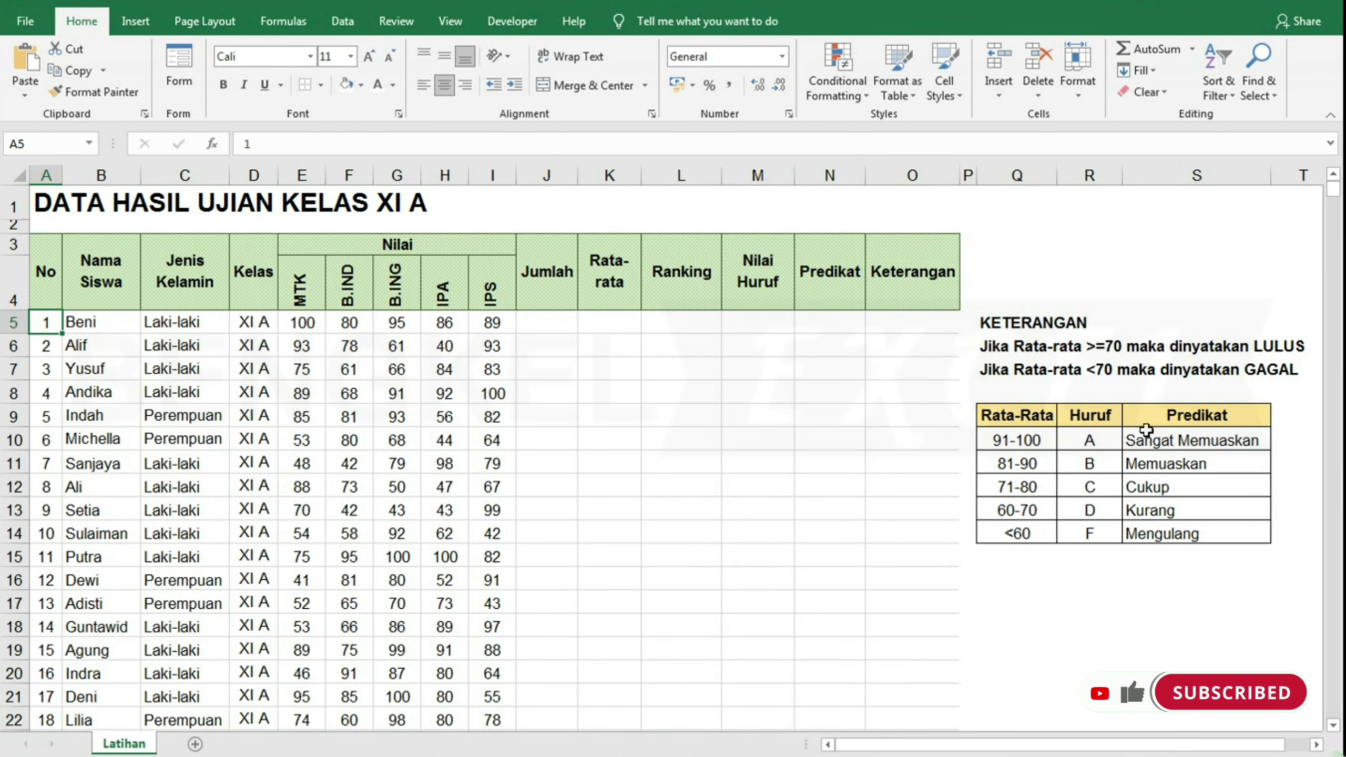
{"action": "left_click", "coordinate": [1025, 414]}
{"action": "left_click", "coordinate": [1174, 415]}
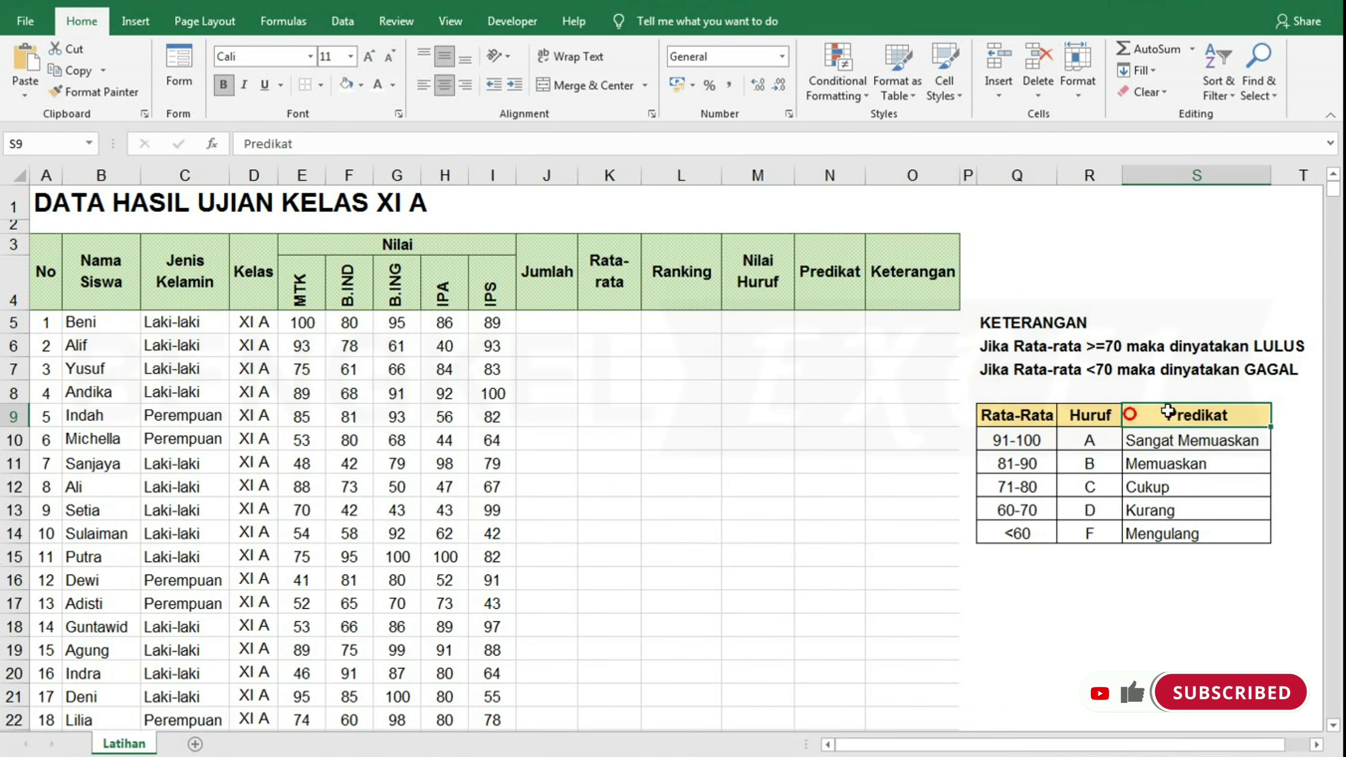
{"action": "left_click", "coordinate": [1017, 353]}
{"action": "left_click", "coordinate": [559, 271]}
{"action": "left_click", "coordinate": [594, 271]}
{"action": "left_click", "coordinate": [683, 273]}
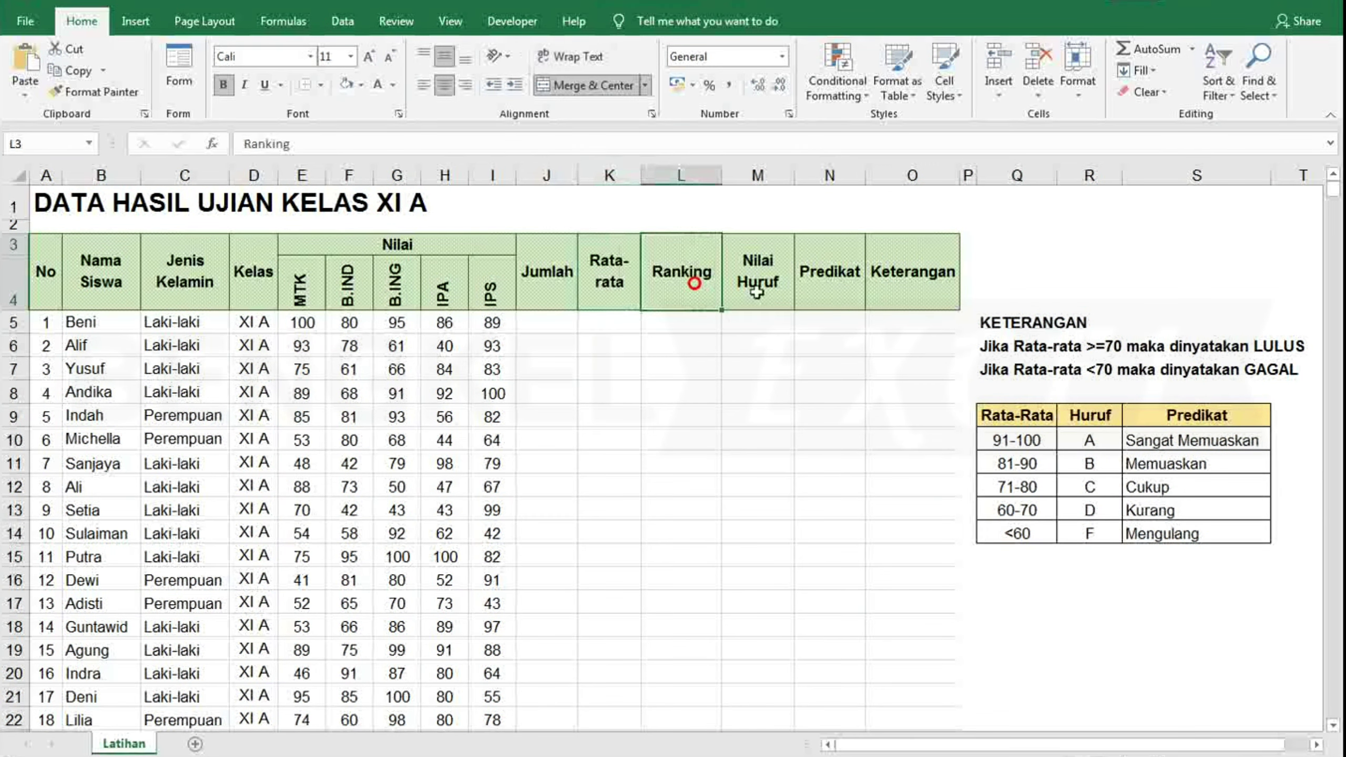
{"action": "left_click", "coordinate": [543, 323]}
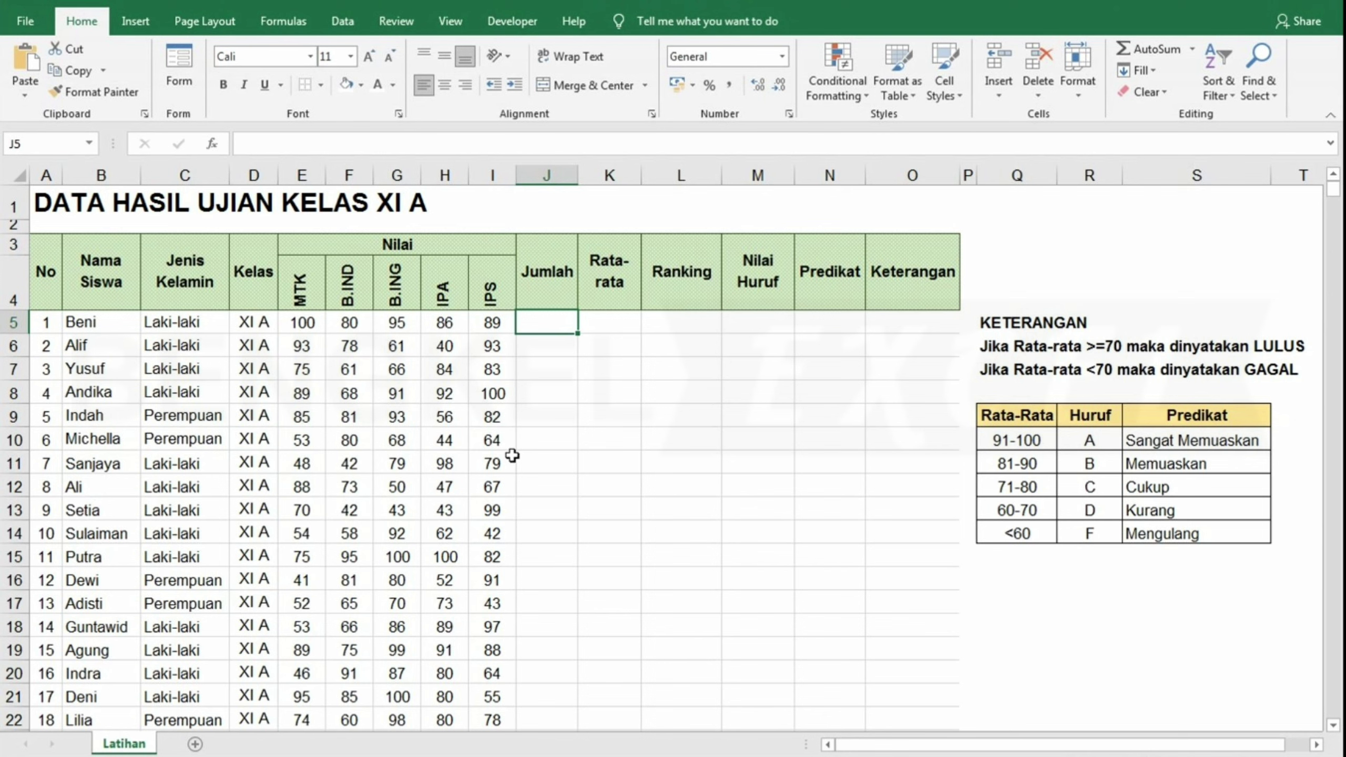
- Enter =SUM(E5:I5) in J5 for the first student's total
{"action": "type", "text": "="}
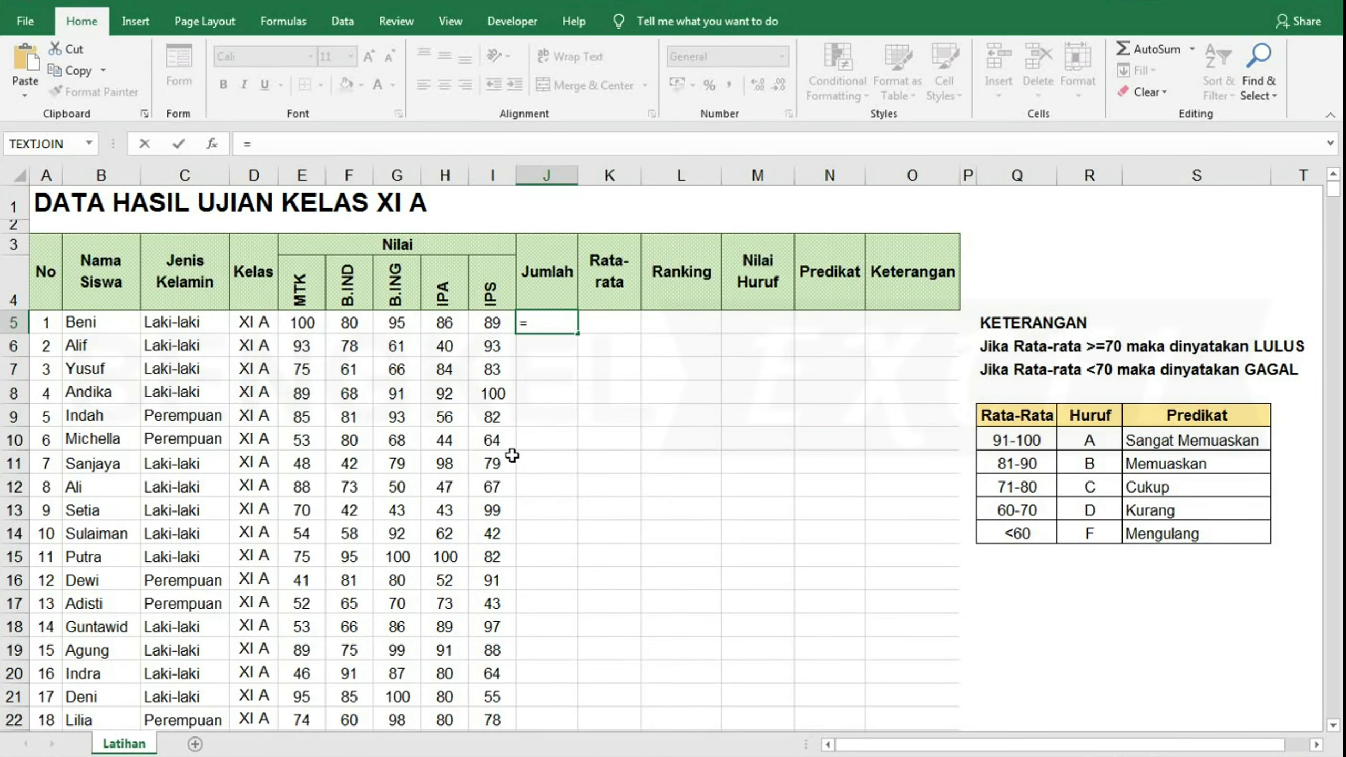
{"action": "type", "text": "sum"}
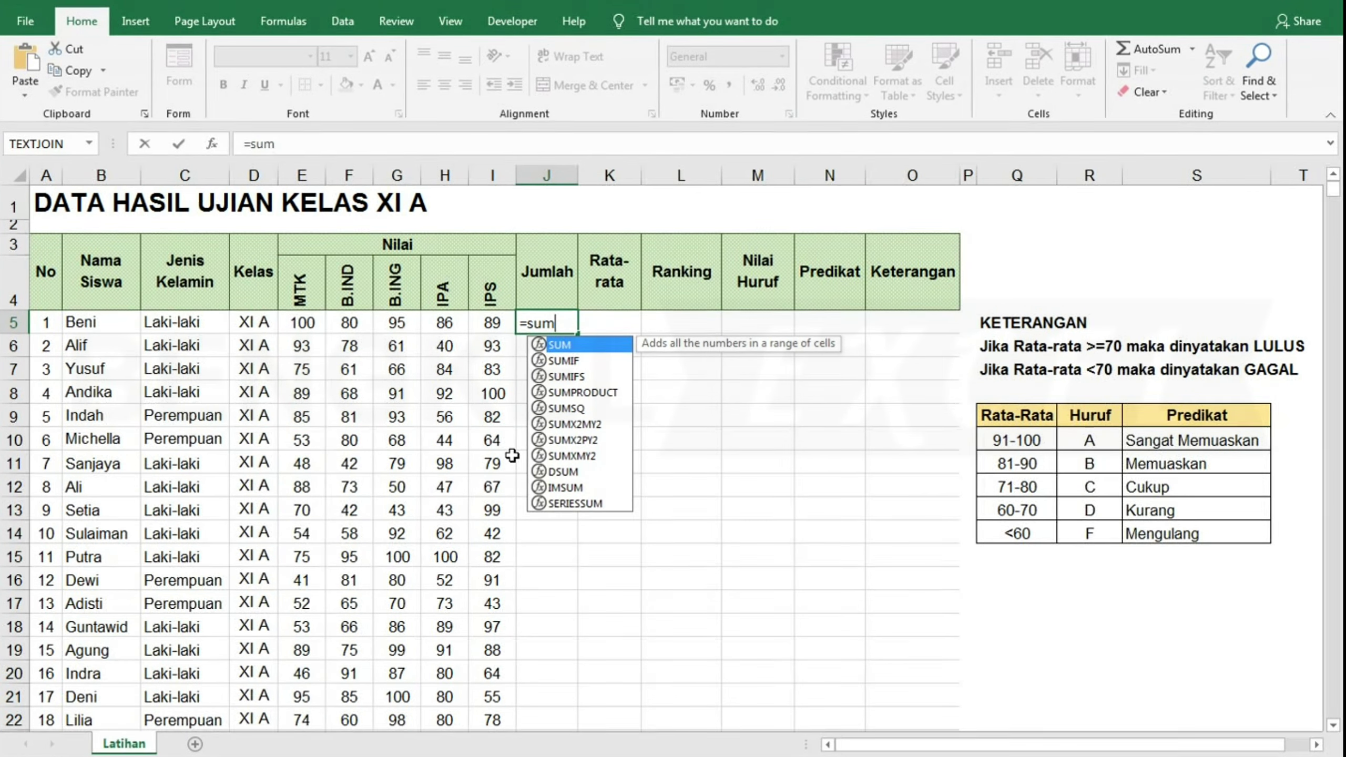
{"action": "key", "text": "Tab"}
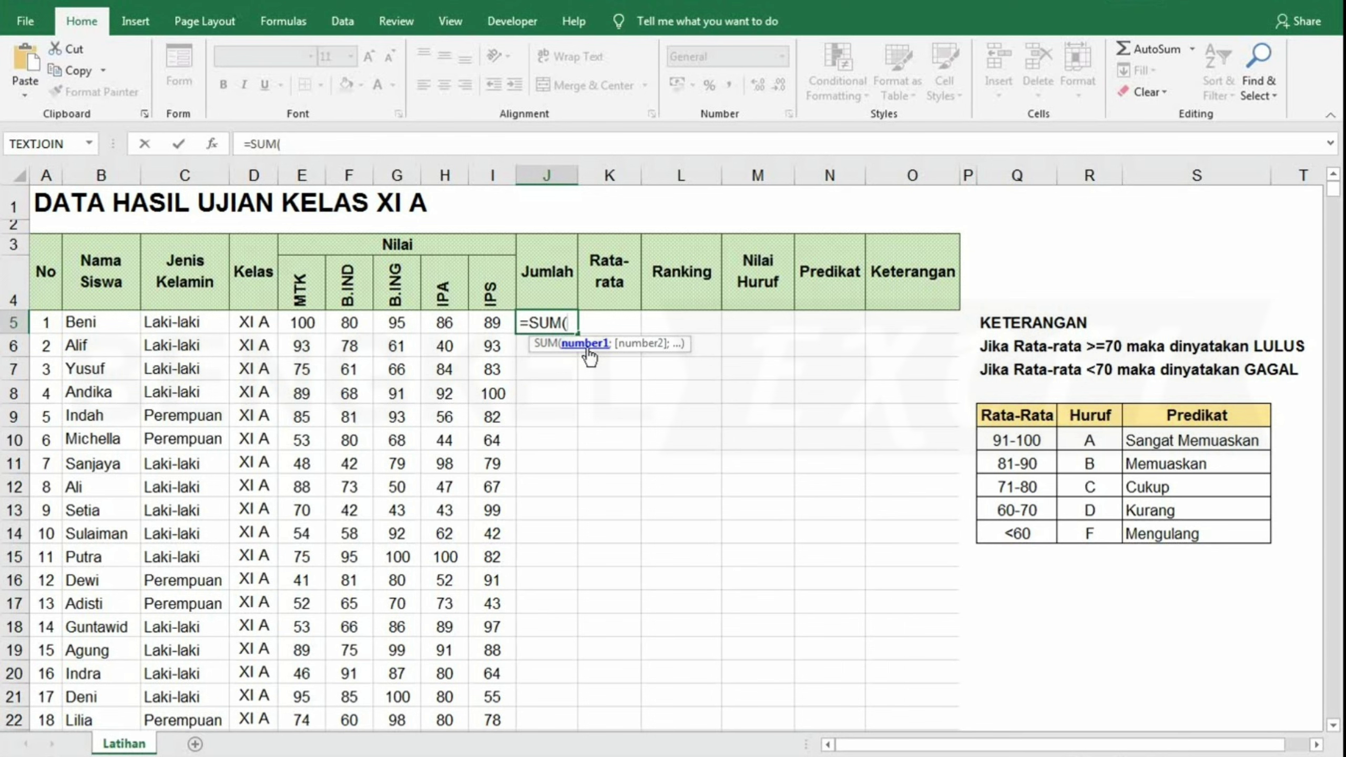
{"action": "left_click_drag", "start_coordinate": [300, 321], "coordinate": [511, 318]}
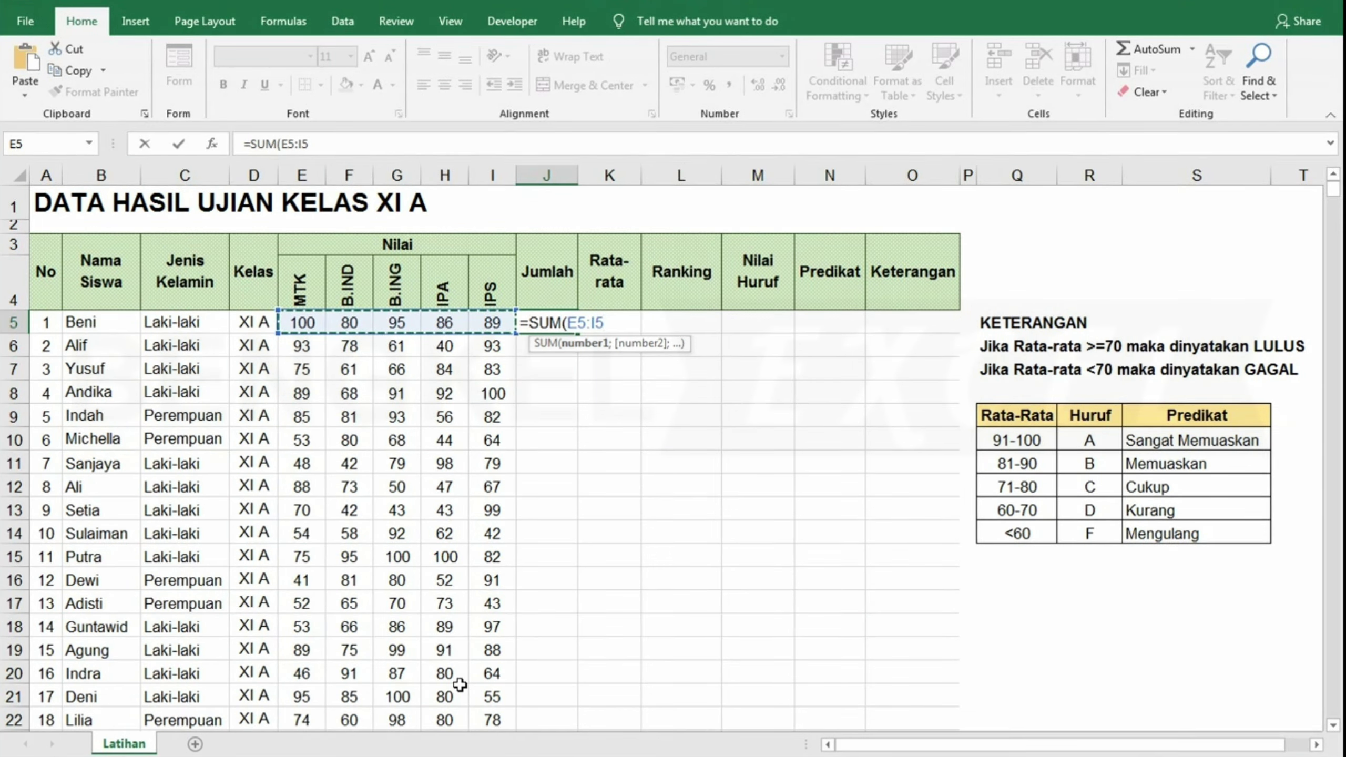
{"action": "type", "text": ")"}
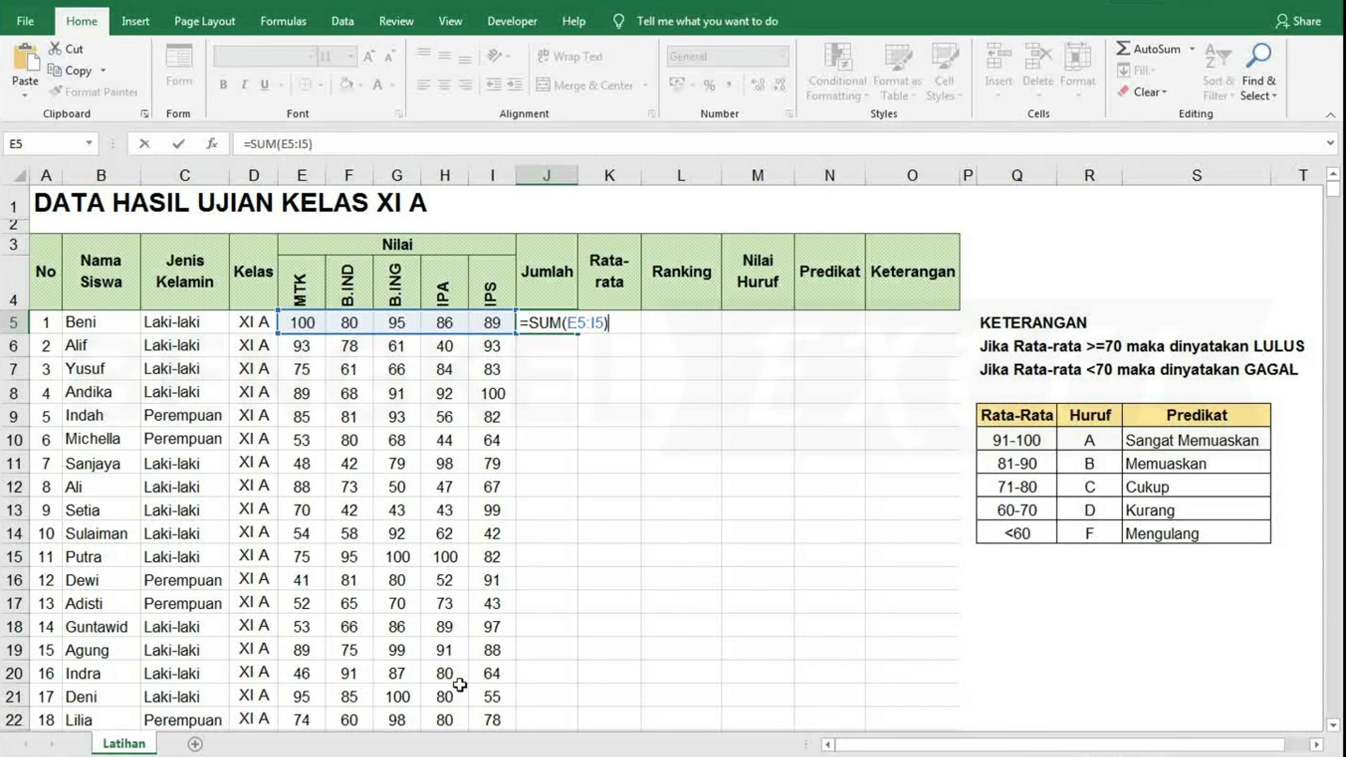
{"action": "key", "text": "Return"}
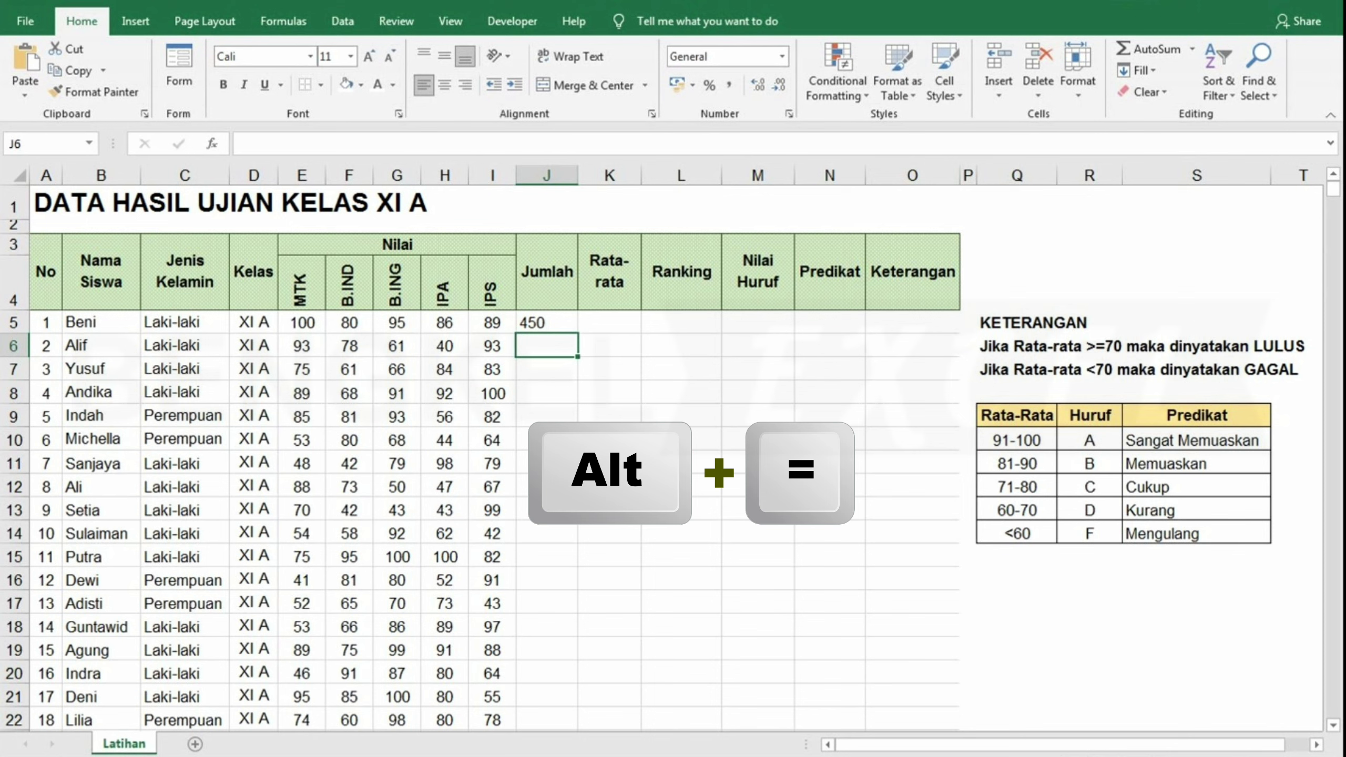
- AutoSum the second student's total and fill it down the Jumlah column
{"action": "key", "text": "alt+equal"}
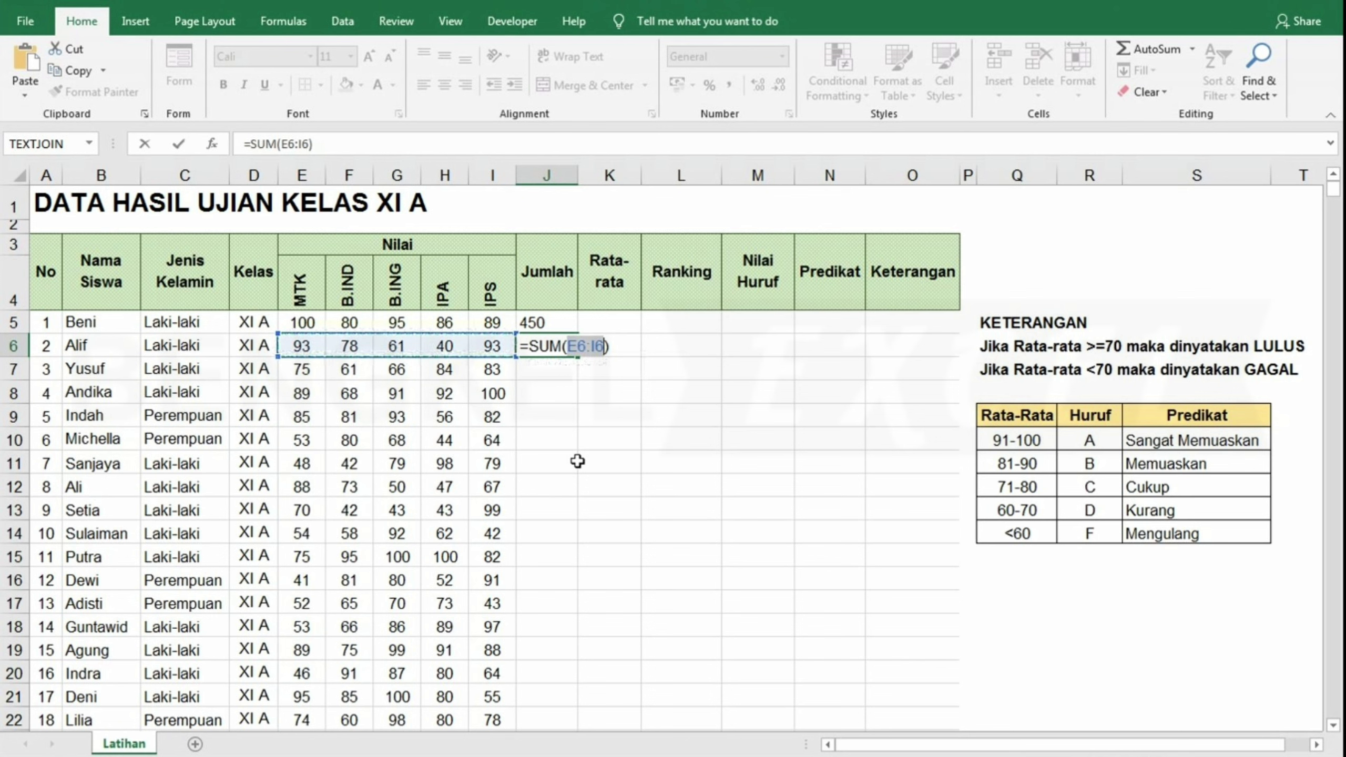
{"action": "key", "text": "Return"}
{"action": "left_click", "coordinate": [548, 342]}
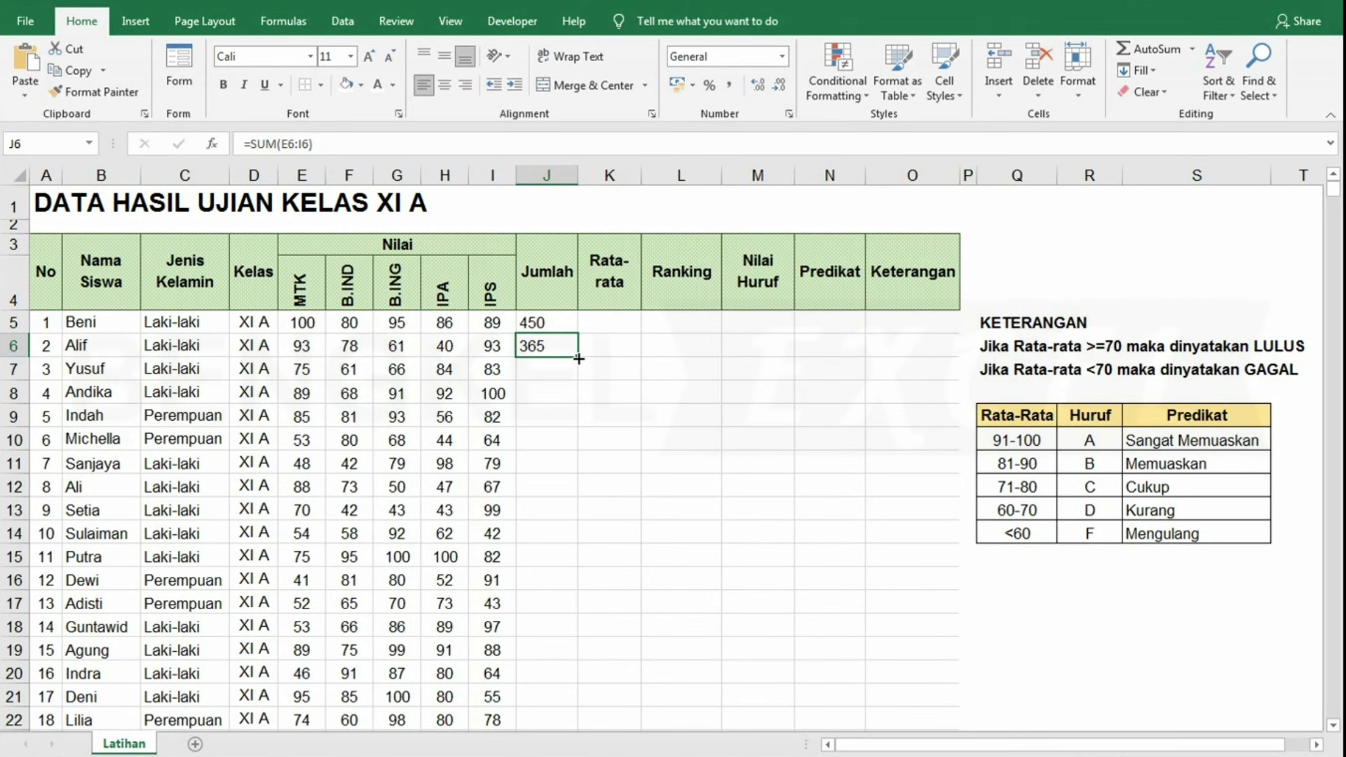
{"action": "double_click", "coordinate": [578, 359]}
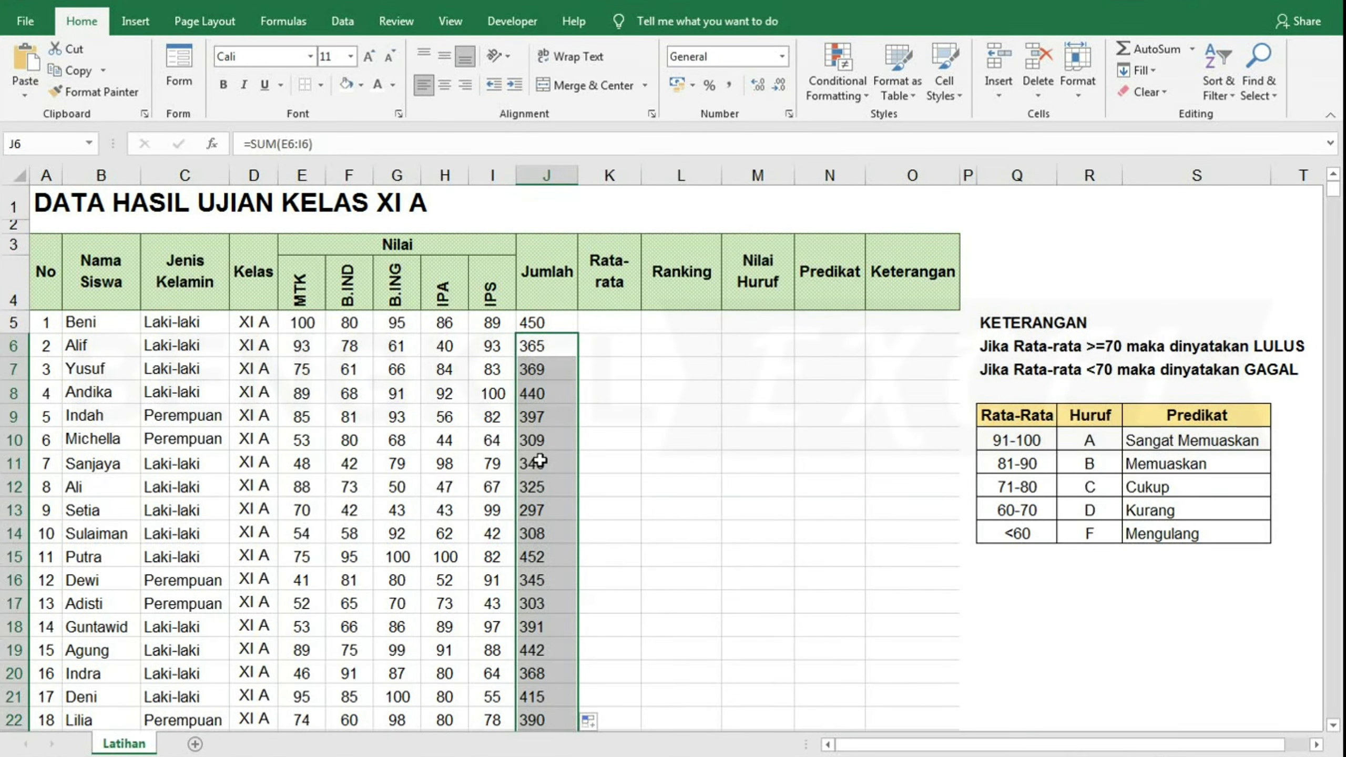
{"action": "scroll", "coordinate": [540, 484], "scroll_direction": "down", "scroll_amount": 3}
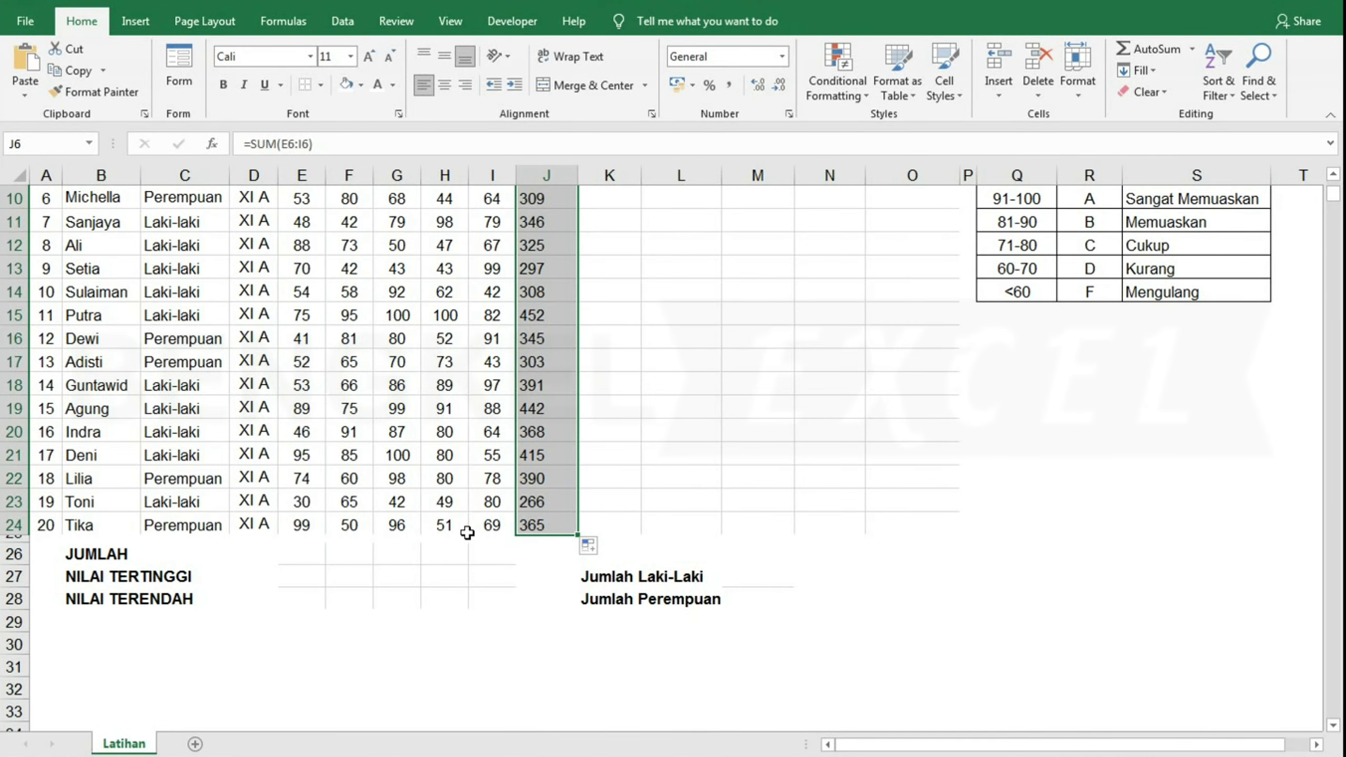
{"action": "scroll", "coordinate": [582, 535], "scroll_direction": "up", "scroll_amount": 1}
{"action": "scroll", "coordinate": [582, 535], "scroll_direction": "up", "scroll_amount": 3}
- Enter =AVERAGE(E5:I5) in K5 and fill it down the Rata-rata column
{"action": "left_click", "coordinate": [614, 324]}
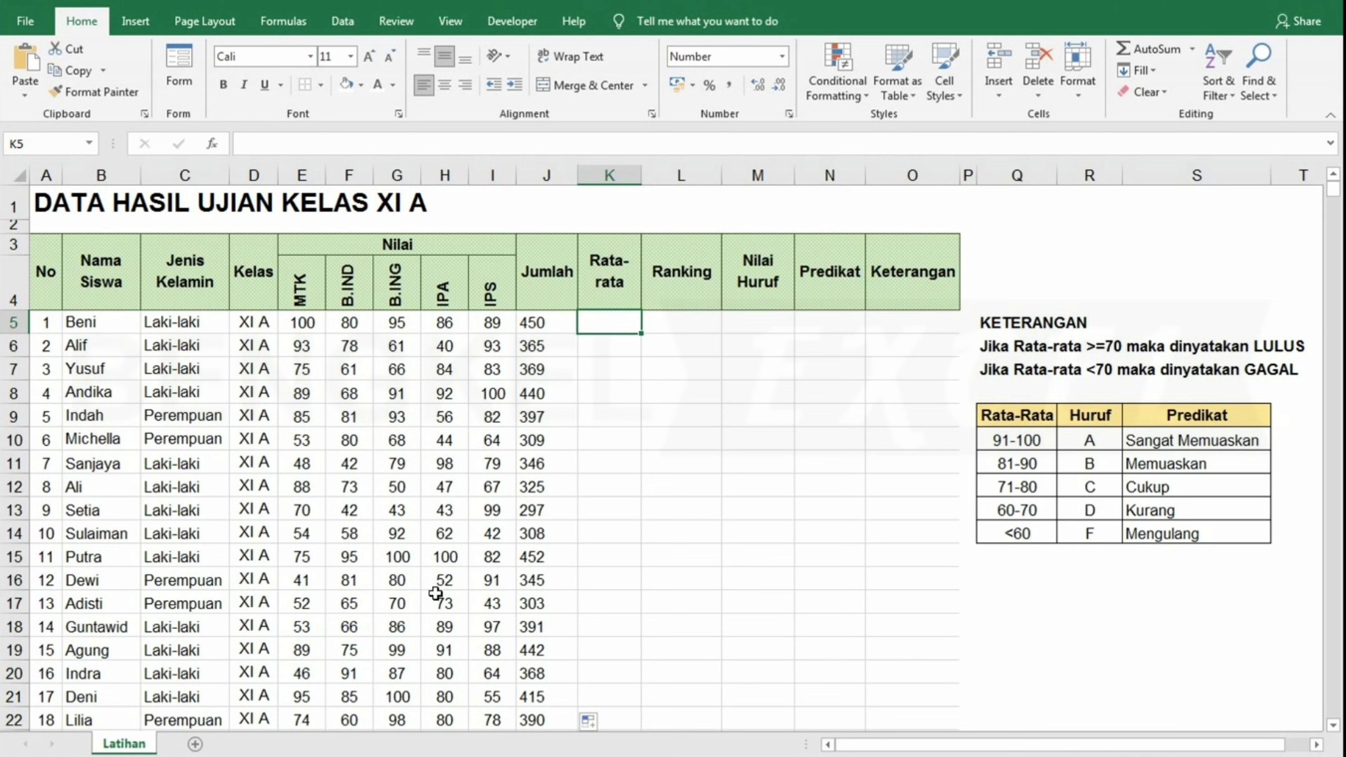
{"action": "type", "text": "="}
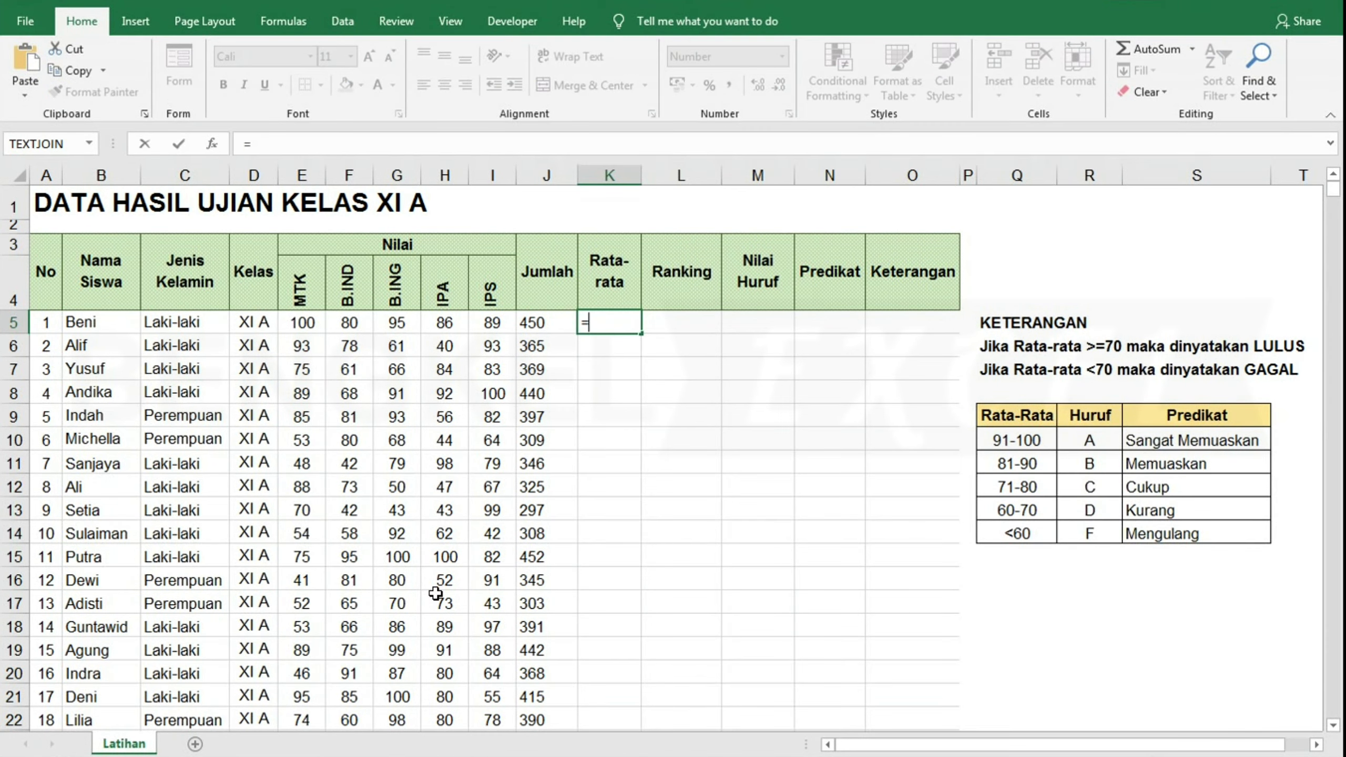
{"action": "type", "text": "avera"}
{"action": "key", "text": "Tab"}
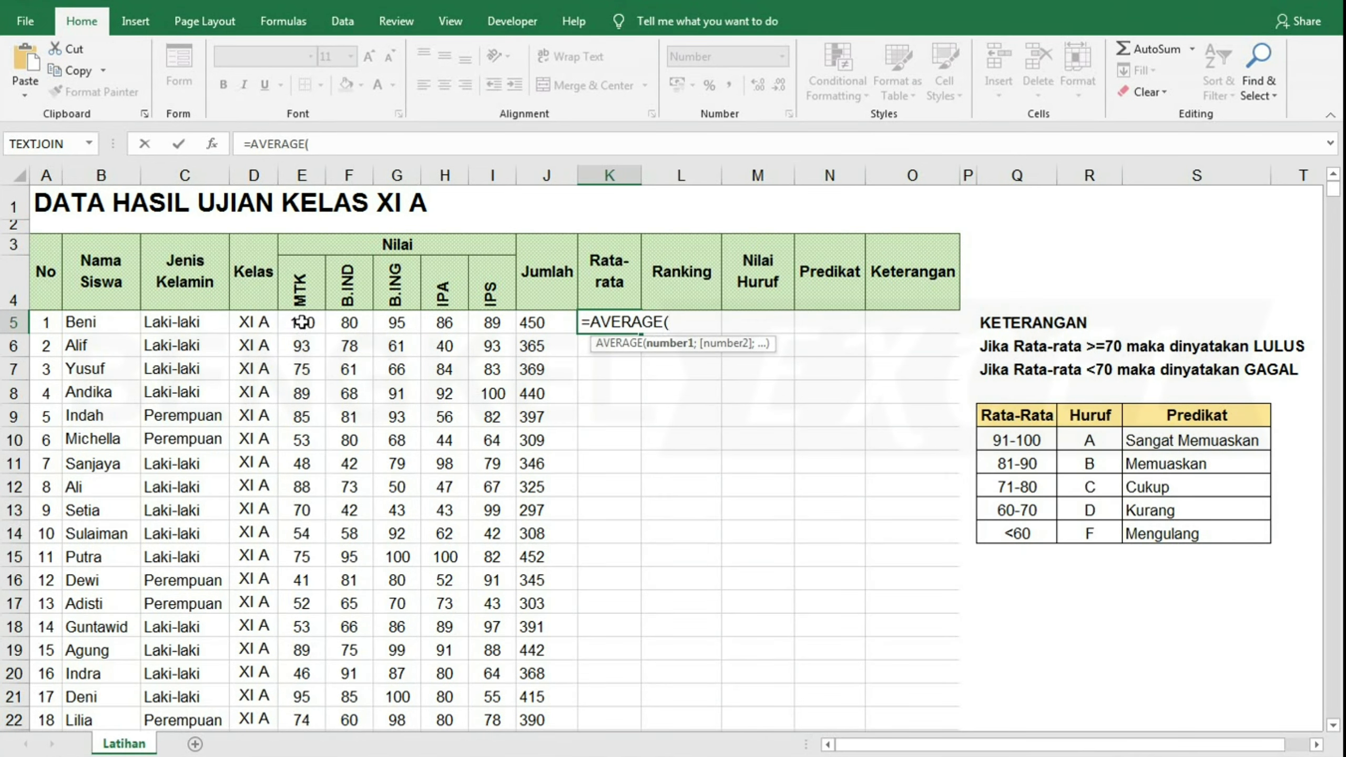
{"action": "left_click_drag", "start_coordinate": [301, 321], "coordinate": [490, 322]}
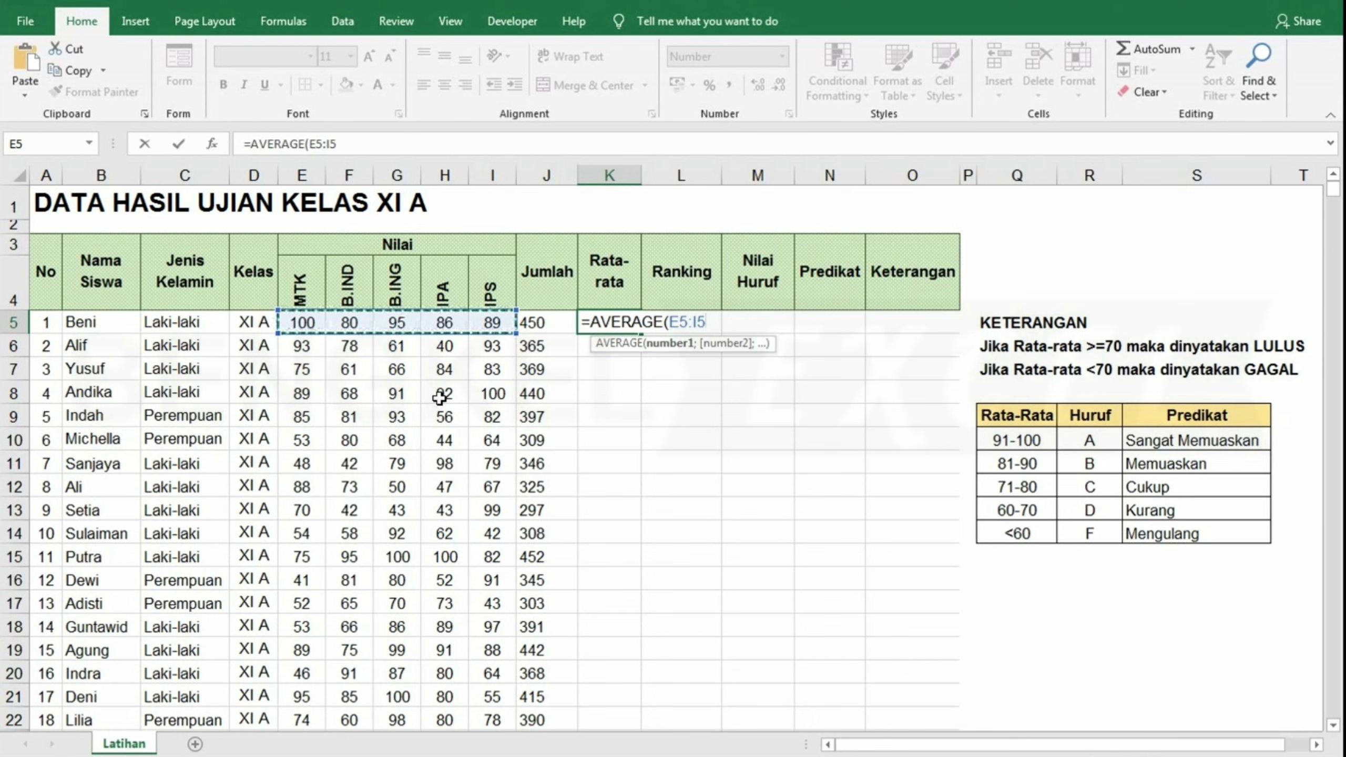
{"action": "type", "text": ")"}
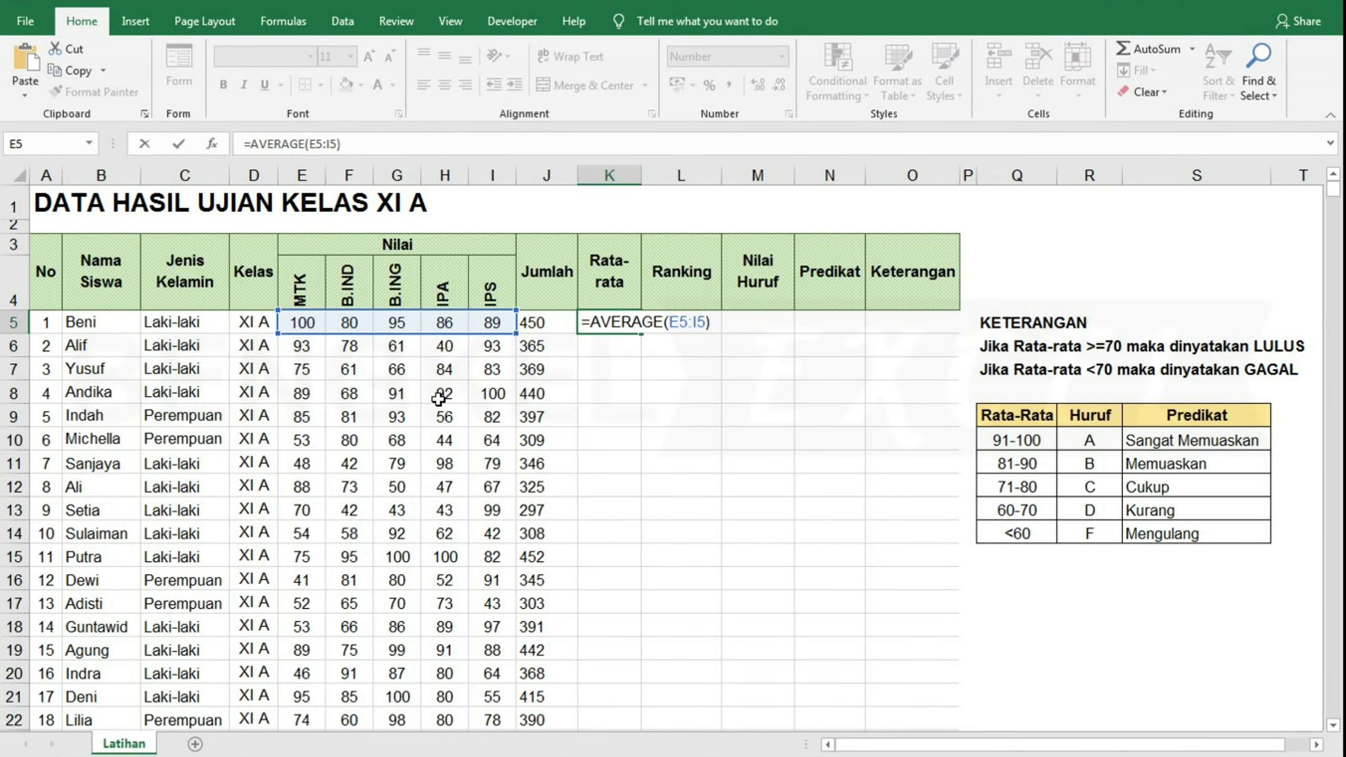
{"action": "key", "text": "Return"}
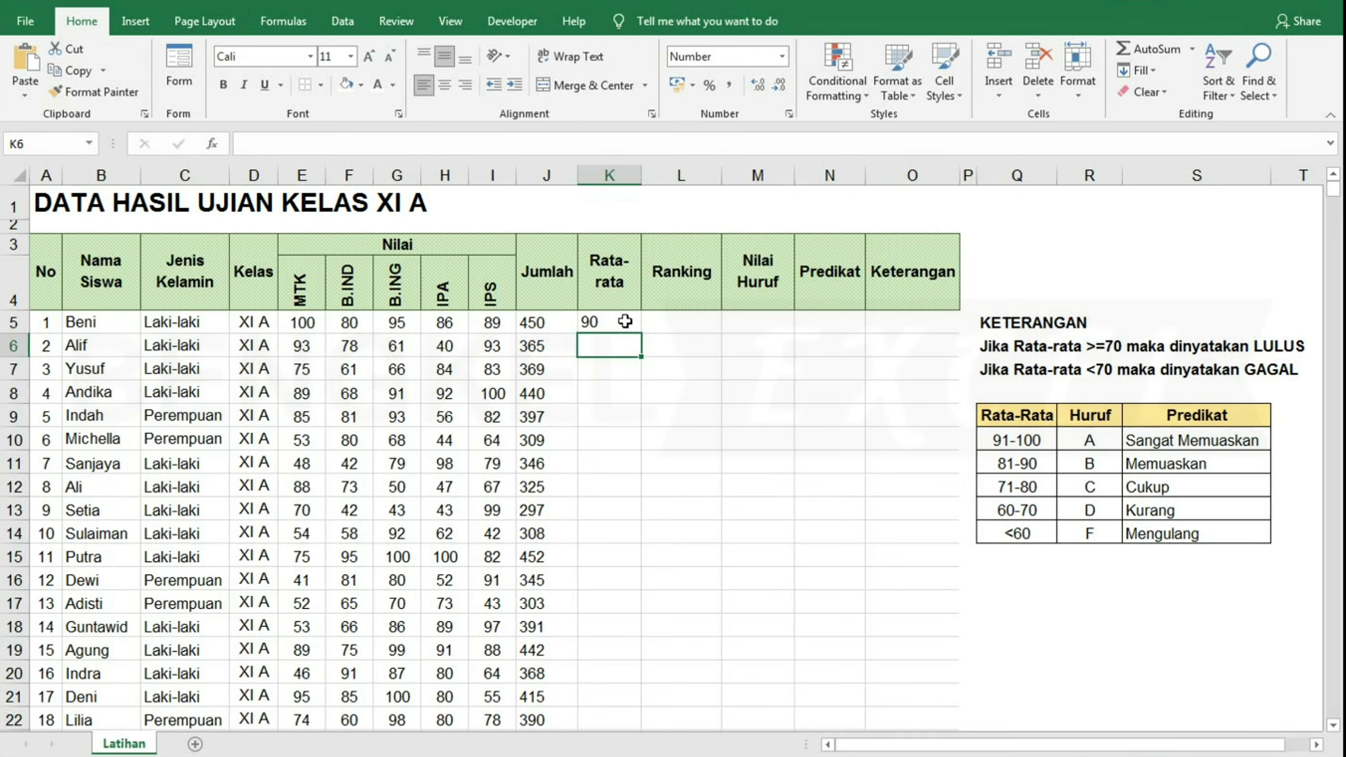
{"action": "left_click", "coordinate": [624, 321]}
{"action": "double_click", "coordinate": [641, 332]}
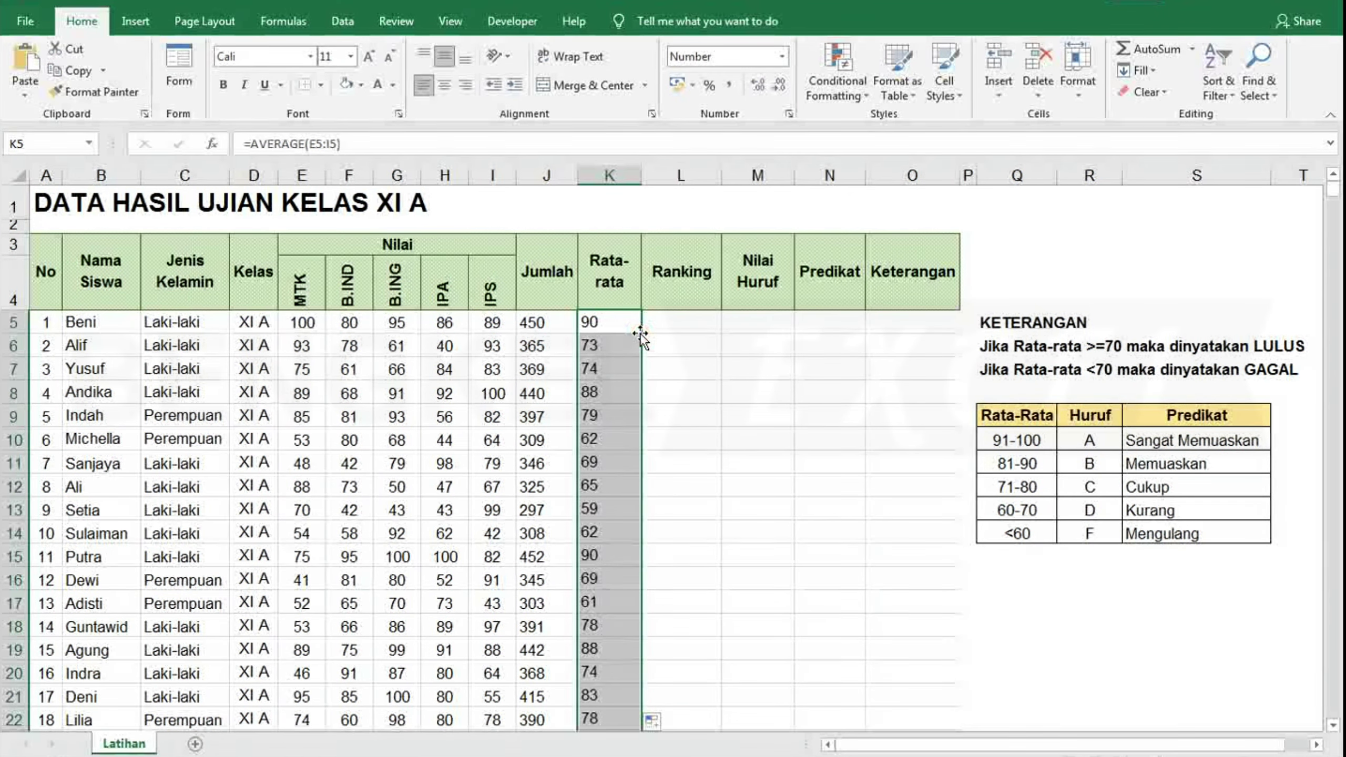
{"action": "left_click", "coordinate": [678, 317]}
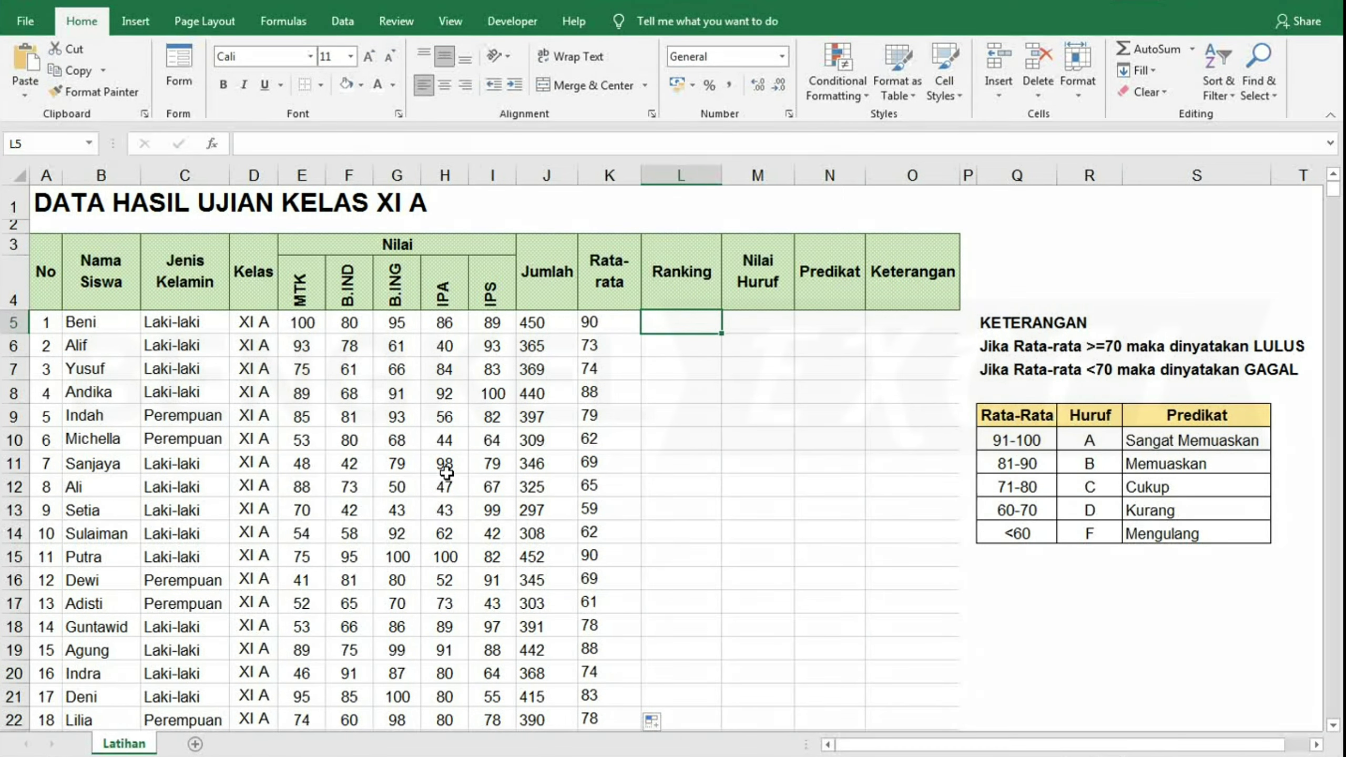
- In L5, type =rank(K5;K5:K24 to rank the first average against K5:K24
{"action": "type", "text": "=rank"}
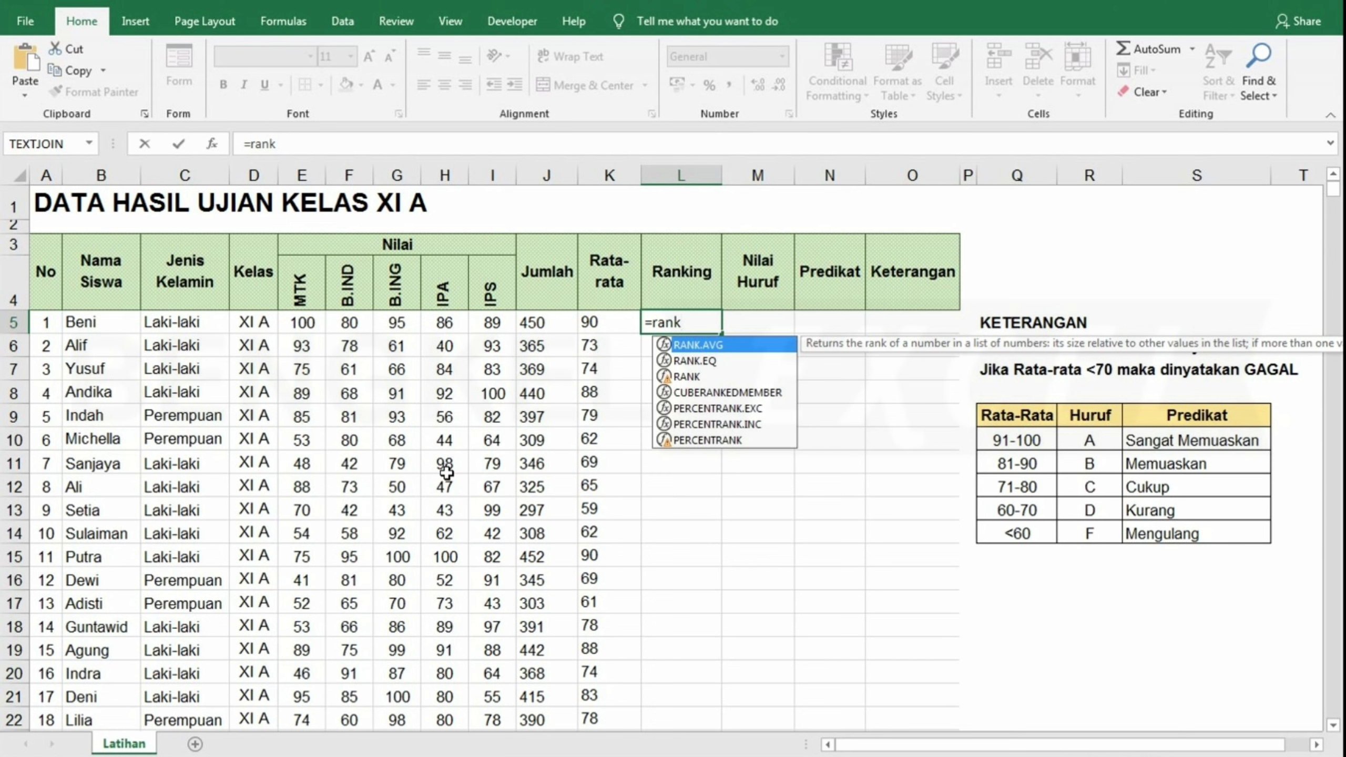
{"action": "type", "text": "("}
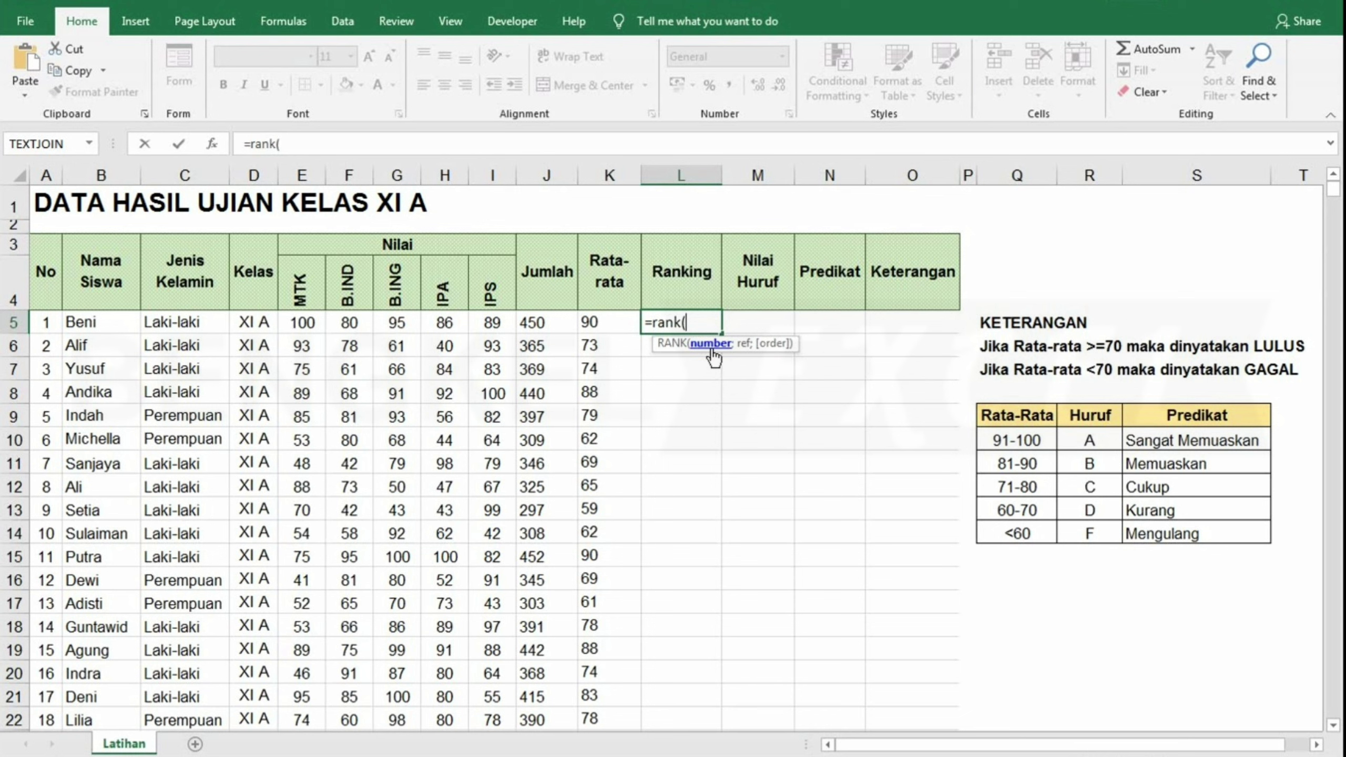
{"action": "left_click", "coordinate": [592, 324]}
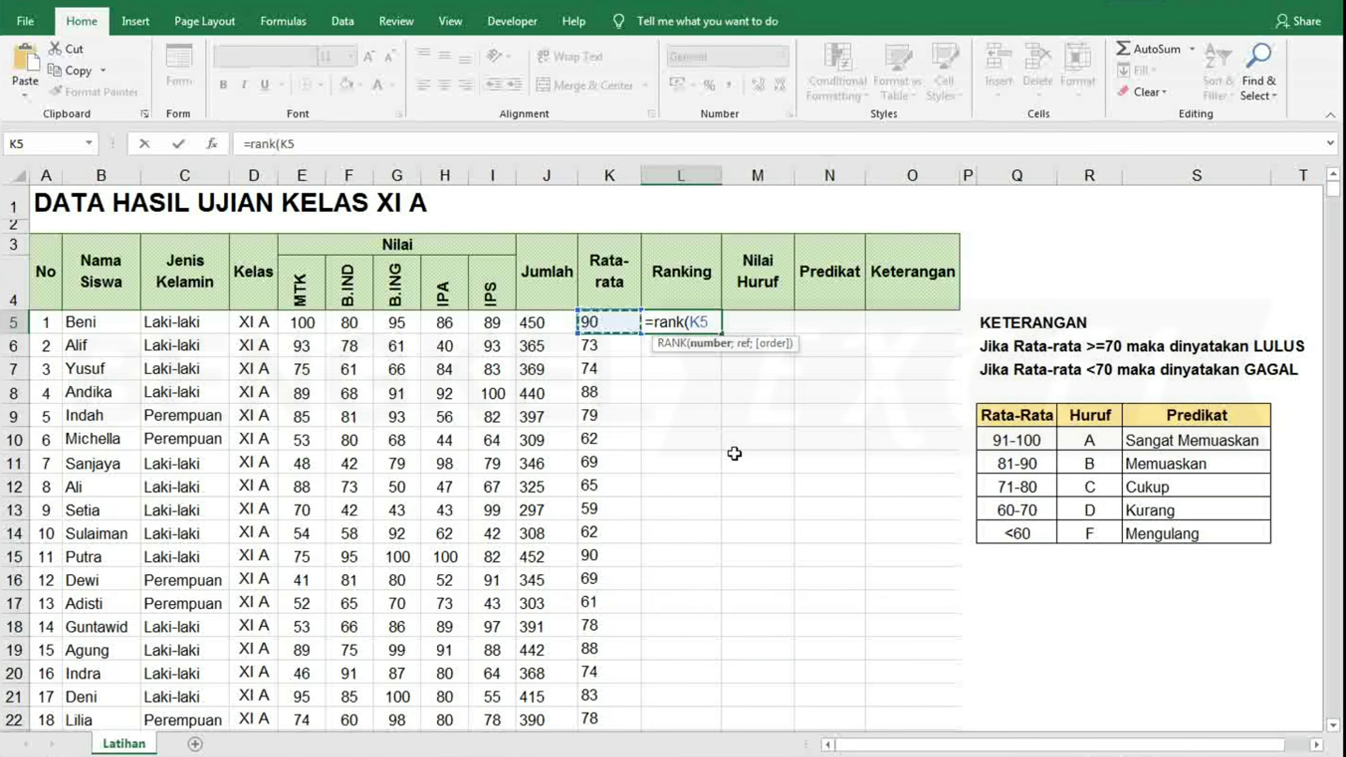
{"action": "type", "text": ";"}
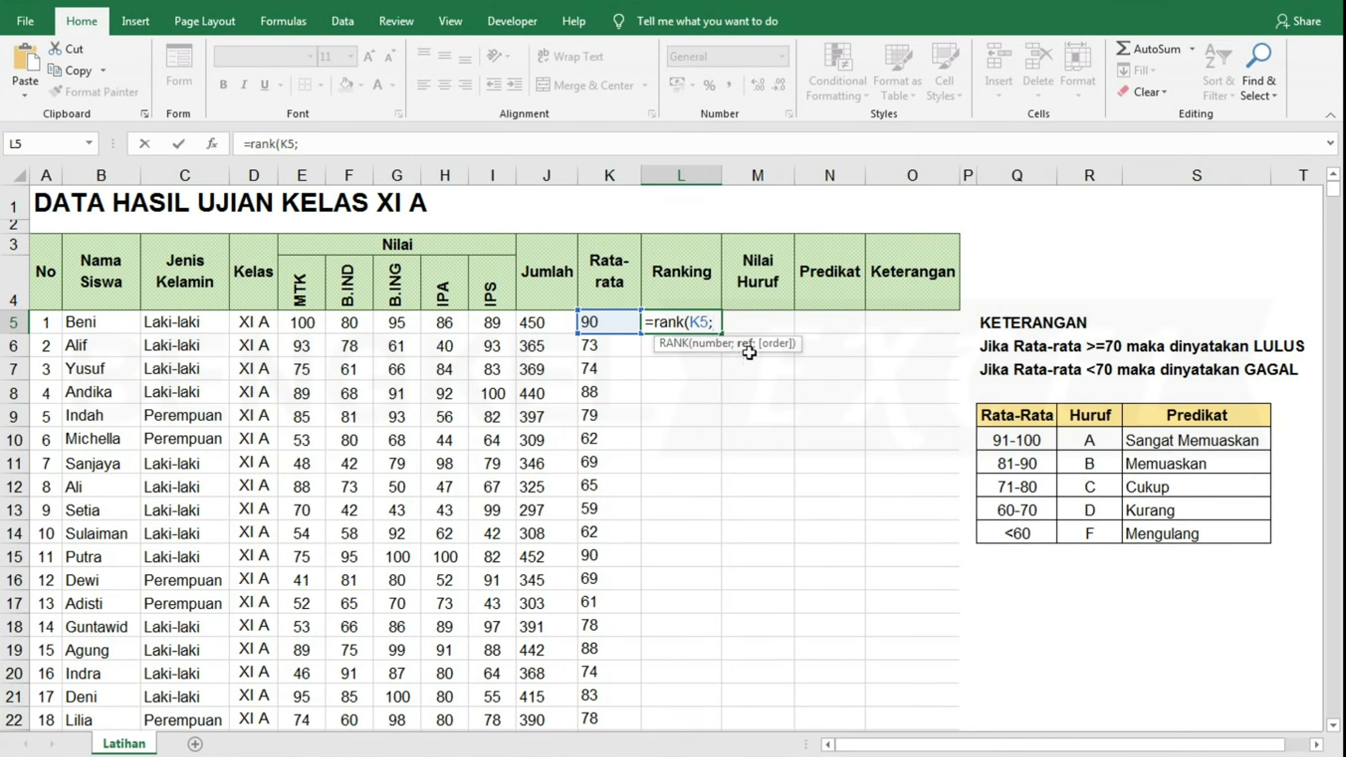
{"action": "left_click", "coordinate": [591, 317]}
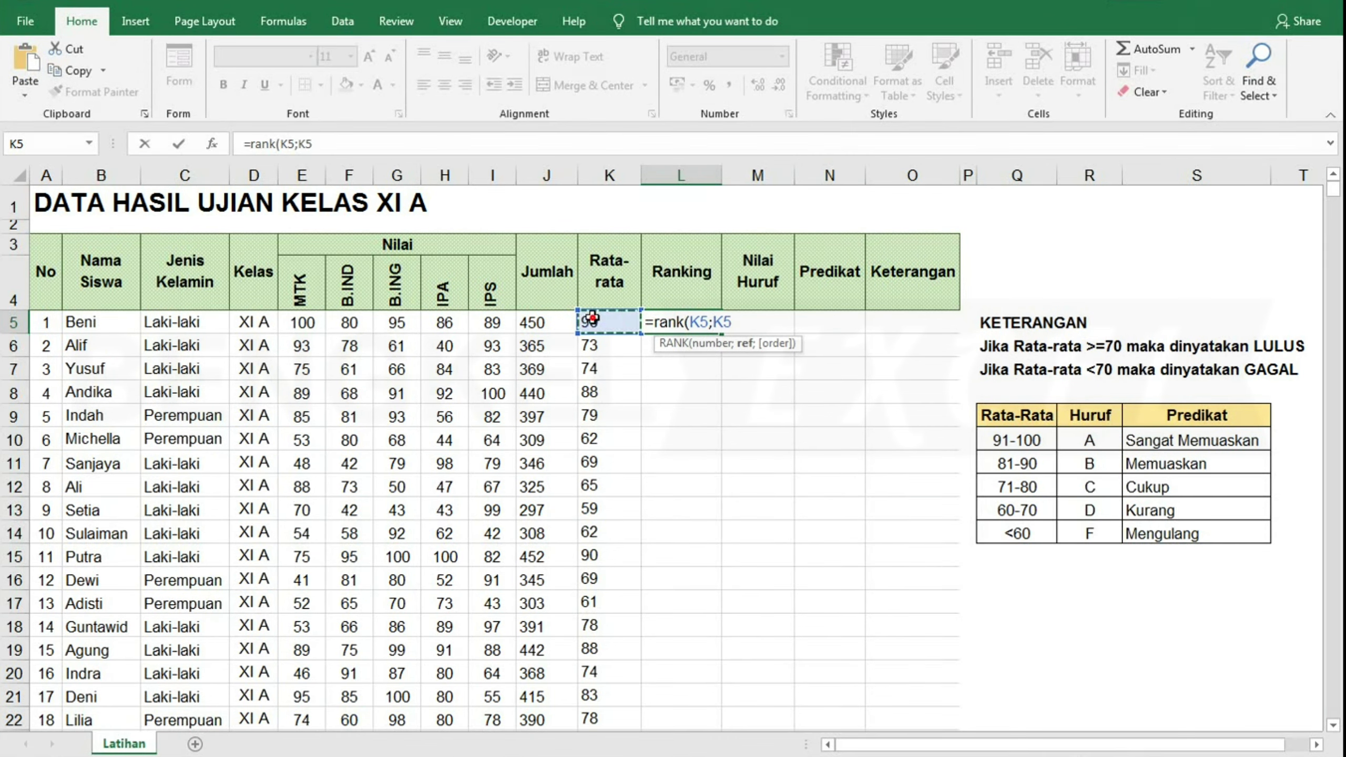
{"action": "scroll", "coordinate": [610, 440], "scroll_direction": "down", "scroll_amount": 3}
{"action": "left_click_drag", "start_coordinate": [602, 502], "coordinate": [594, 522]}
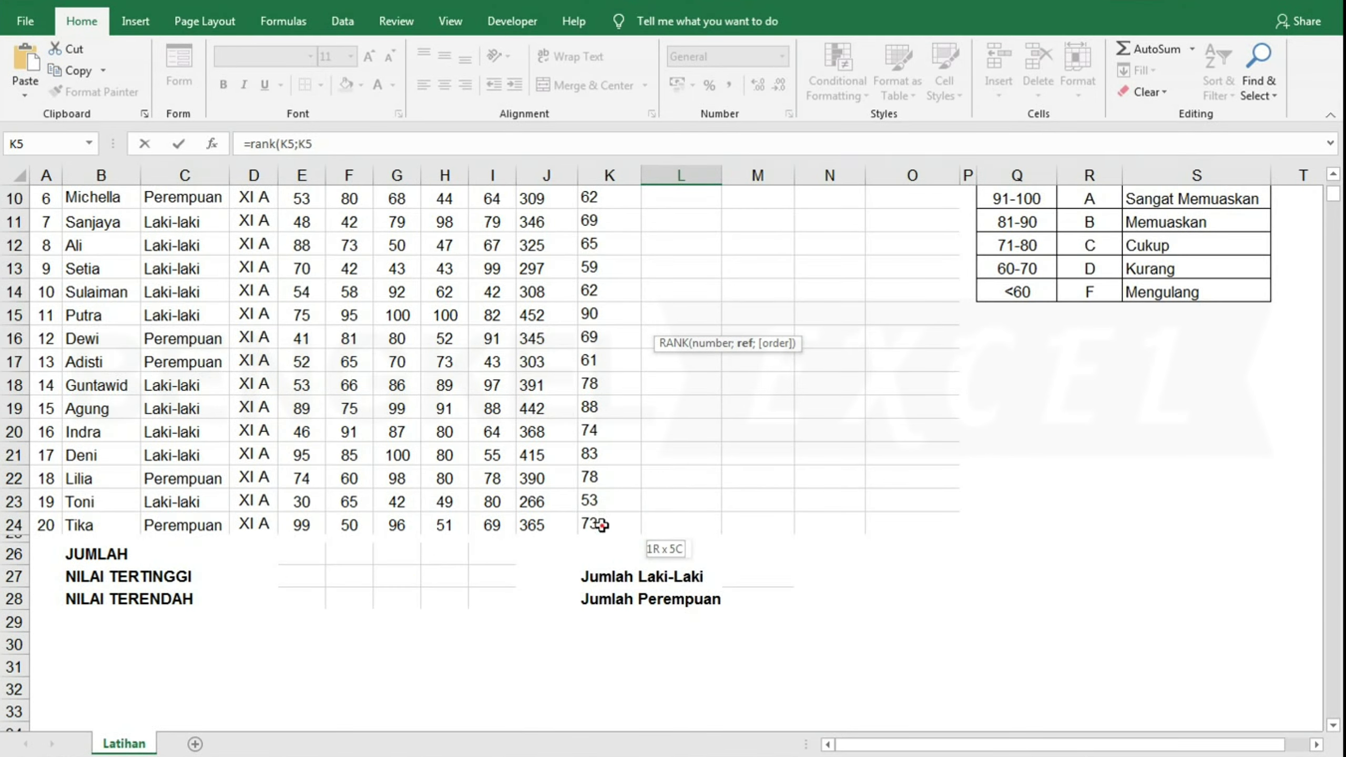
{"action": "scroll", "coordinate": [599, 509], "scroll_direction": "up", "scroll_amount": 1}
{"action": "scroll", "coordinate": [604, 508], "scroll_direction": "up", "scroll_amount": 2}
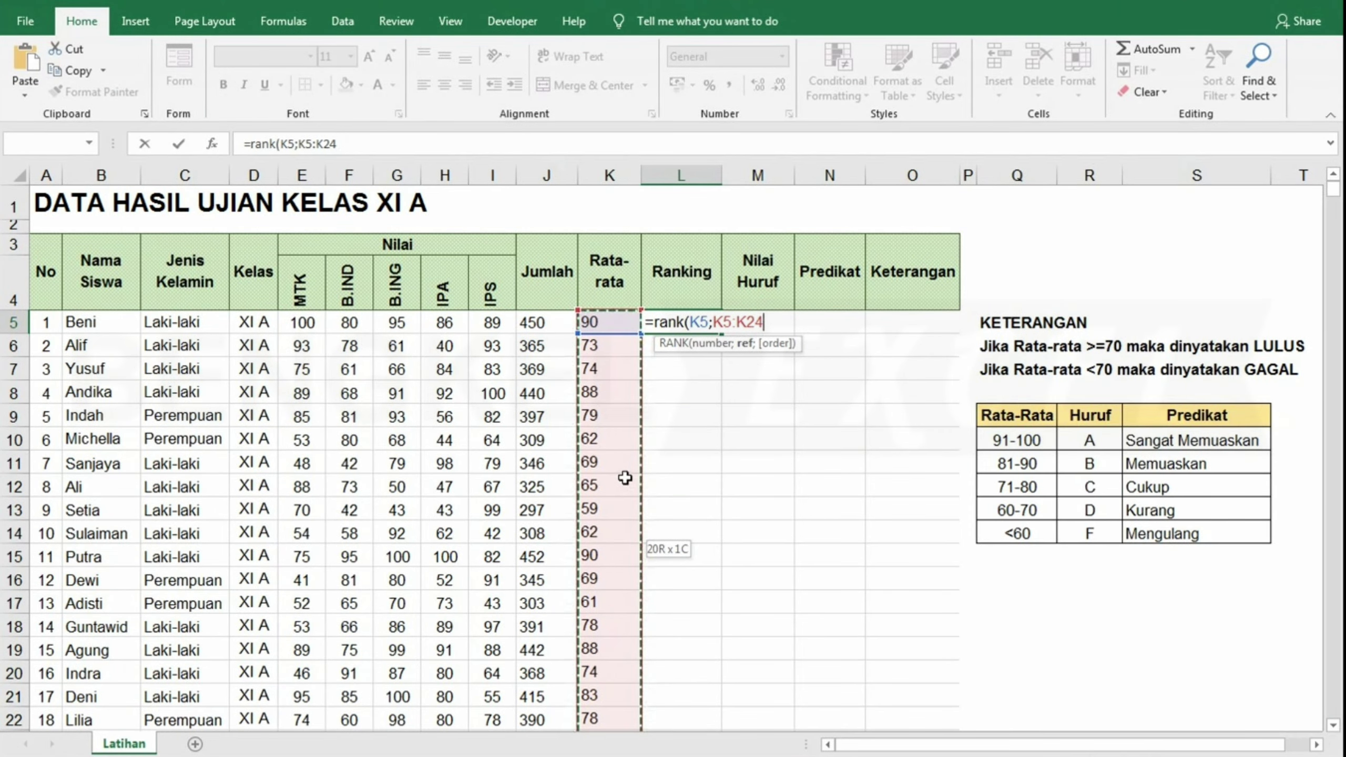
- Complete =RANK(K5;$K$5:$K$24;0) in L5 and fill it down to L24
{"action": "key", "text": "F4"}
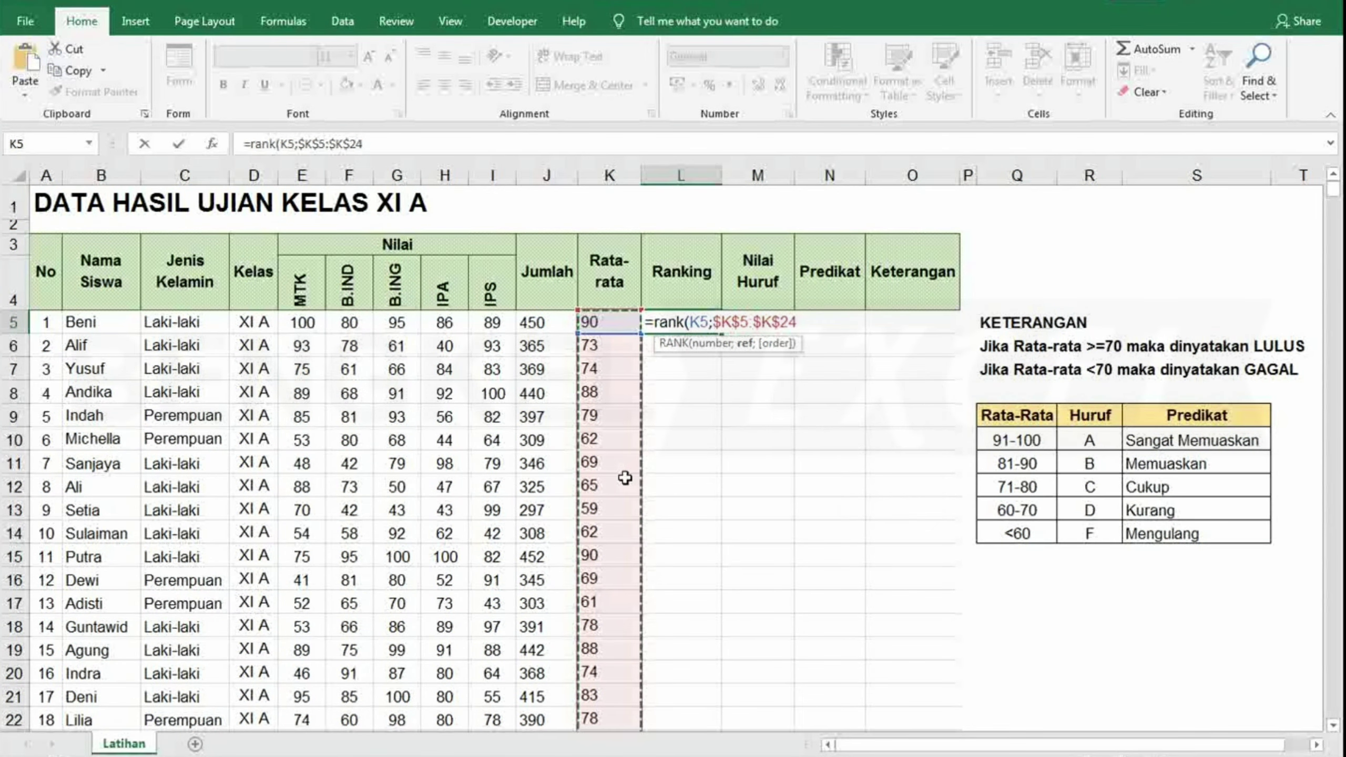
{"action": "type", "text": ";"}
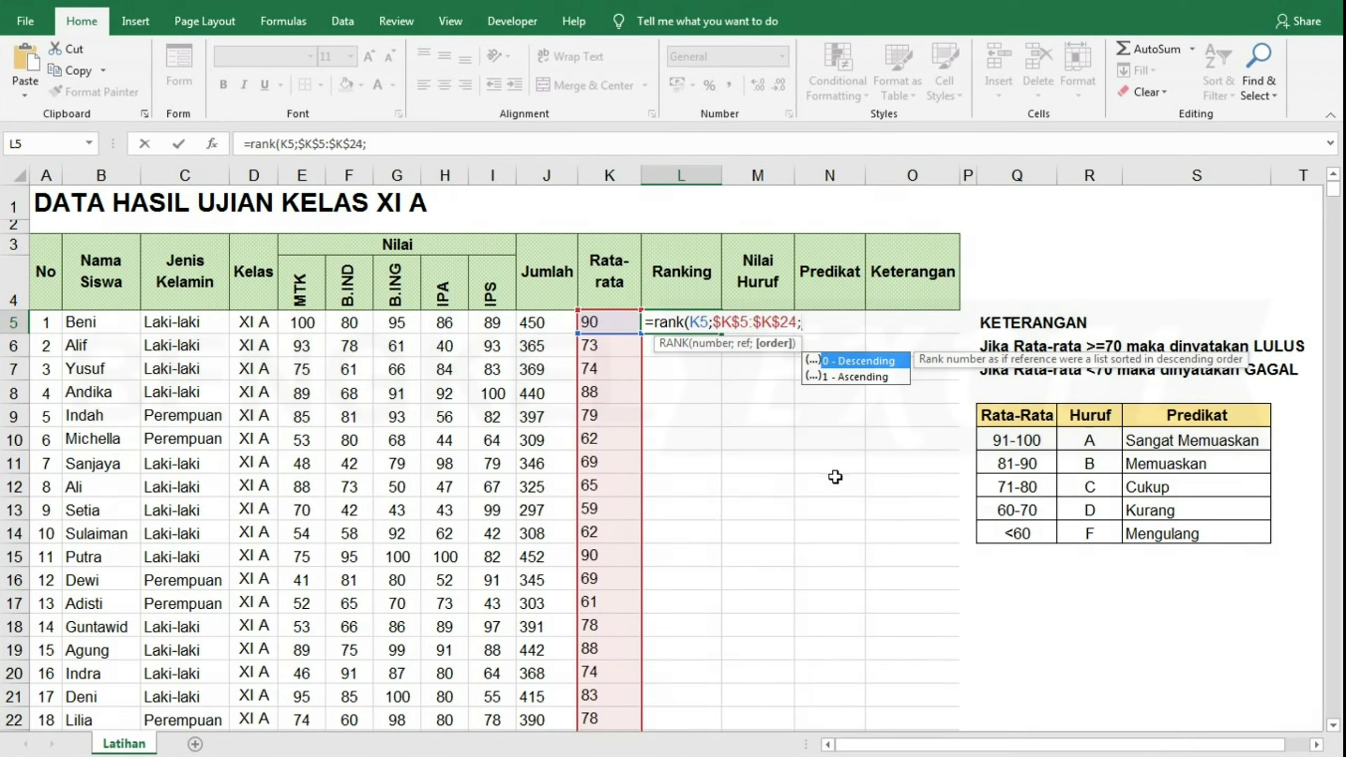
{"action": "type", "text": "0"}
{"action": "type", "text": ")"}
{"action": "key", "text": "Return"}
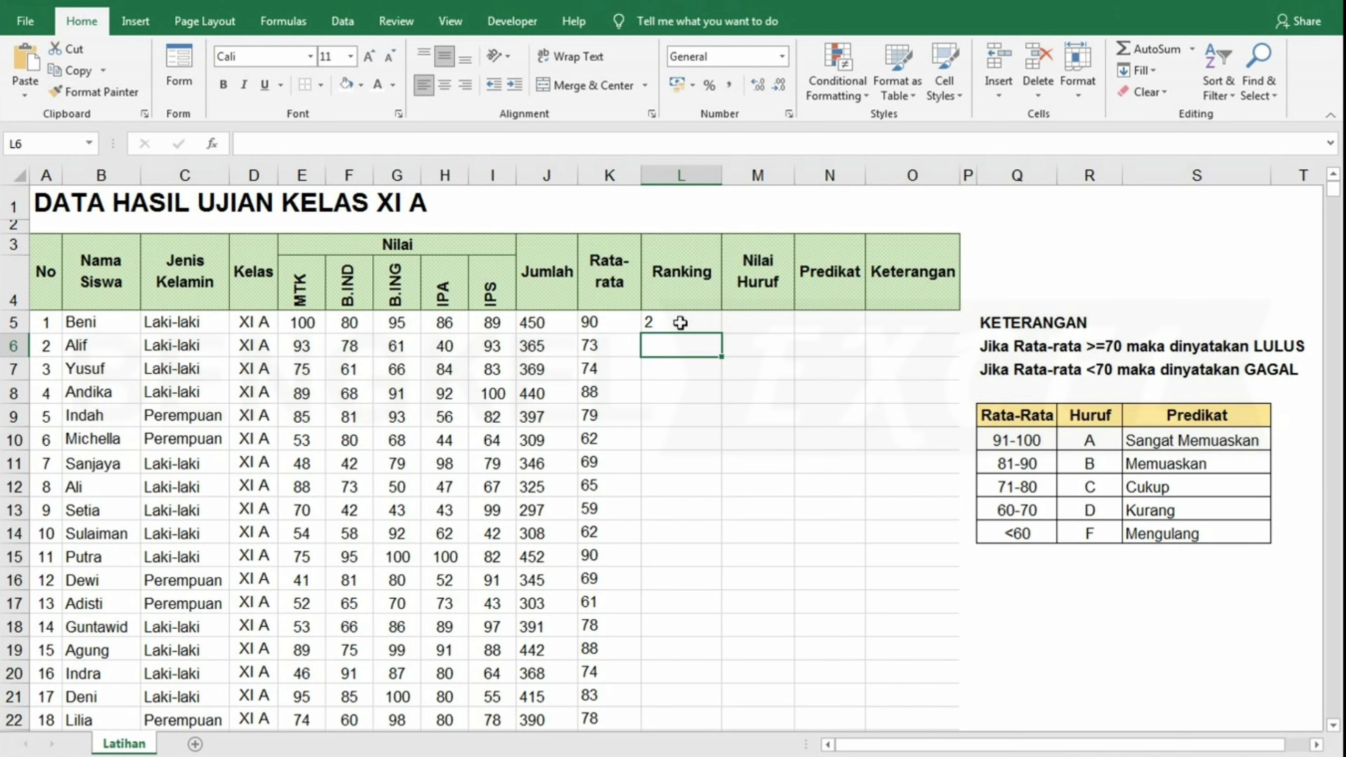
{"action": "left_click", "coordinate": [680, 321]}
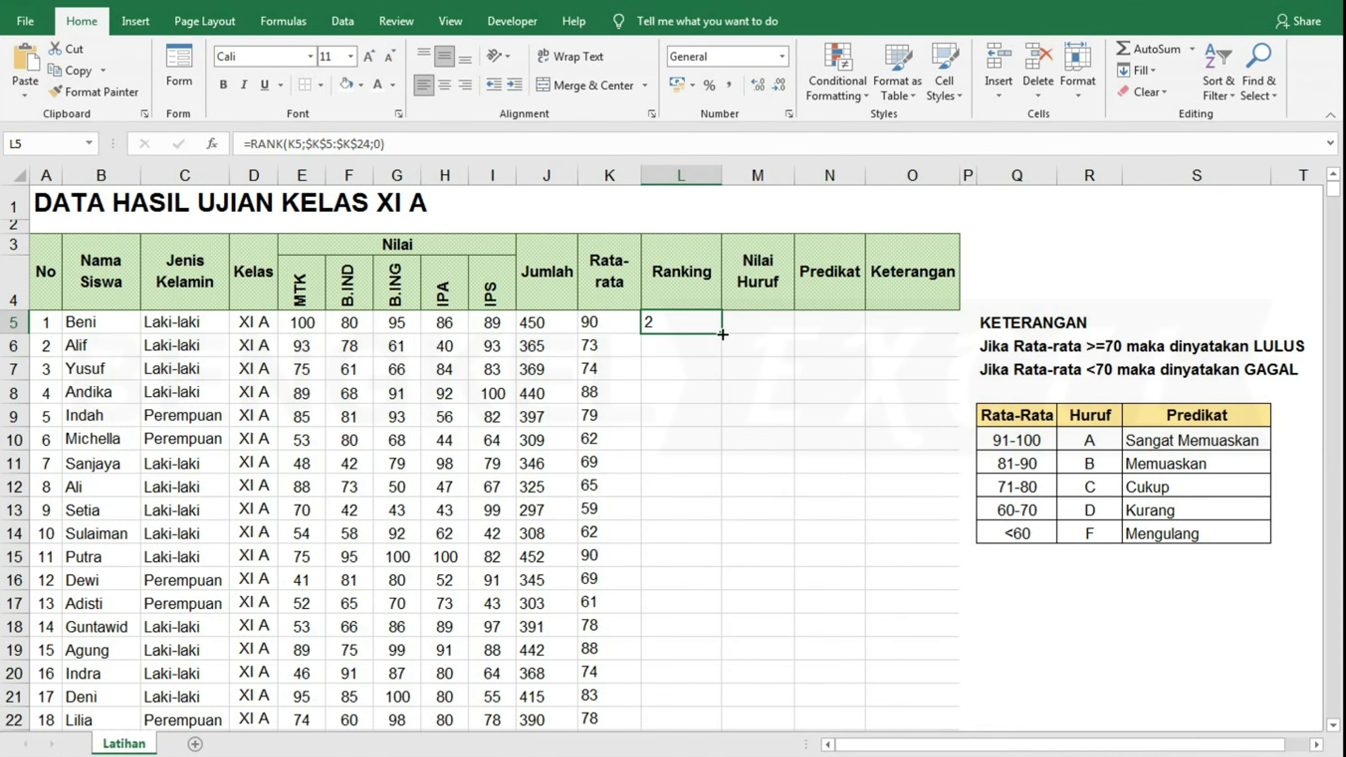
{"action": "double_click", "coordinate": [721, 333]}
- Check the average, total and rank formulas in K5, K6, J6 and L5
{"action": "left_click", "coordinate": [705, 347]}
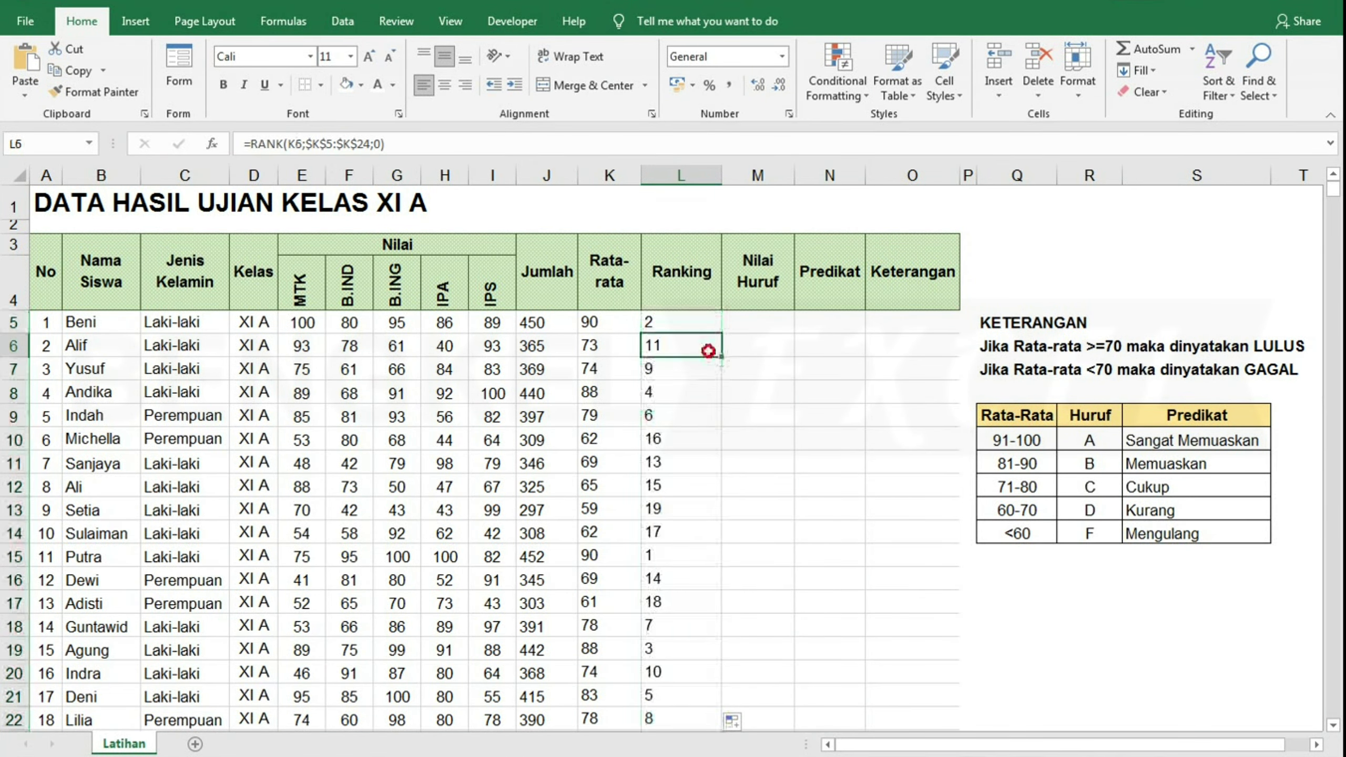
{"action": "left_click", "coordinate": [644, 313]}
{"action": "left_click", "coordinate": [610, 322]}
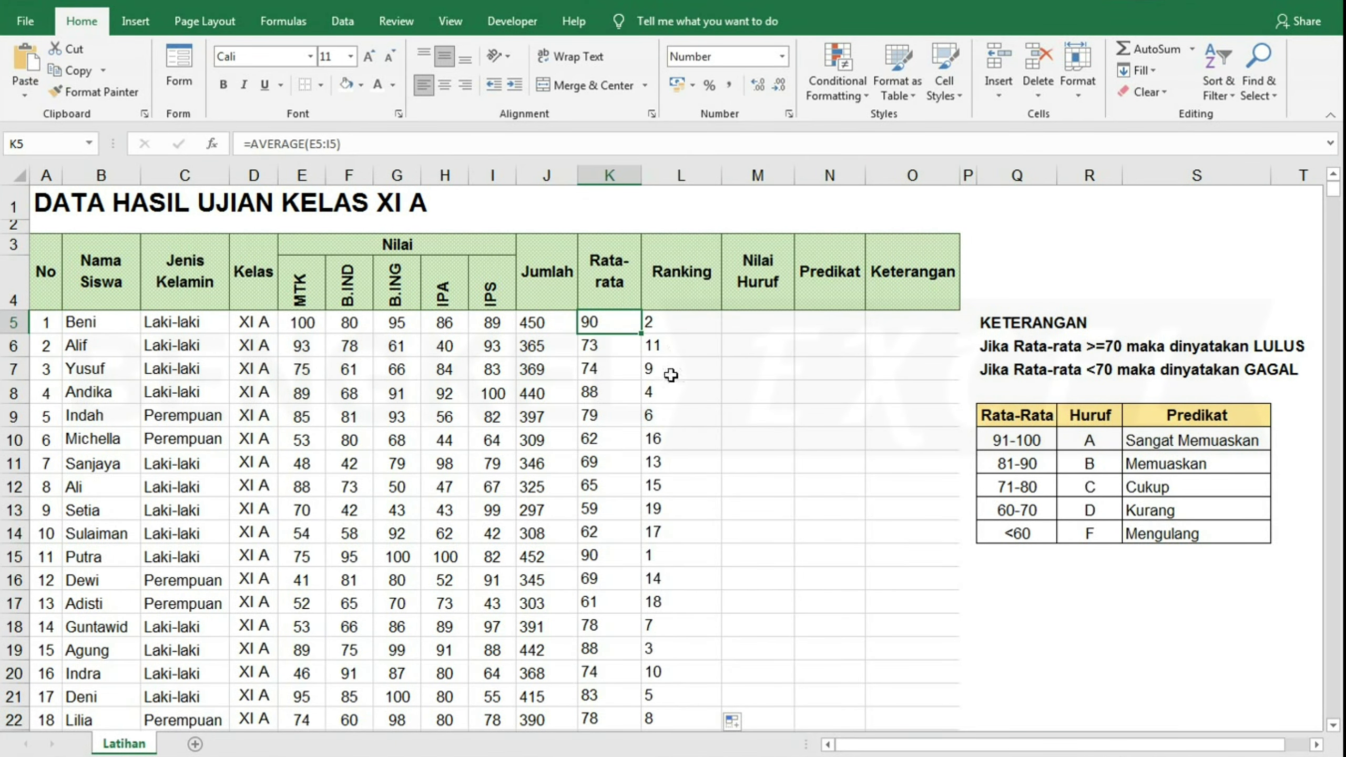
{"action": "left_click", "coordinate": [598, 348]}
{"action": "left_click", "coordinate": [547, 347]}
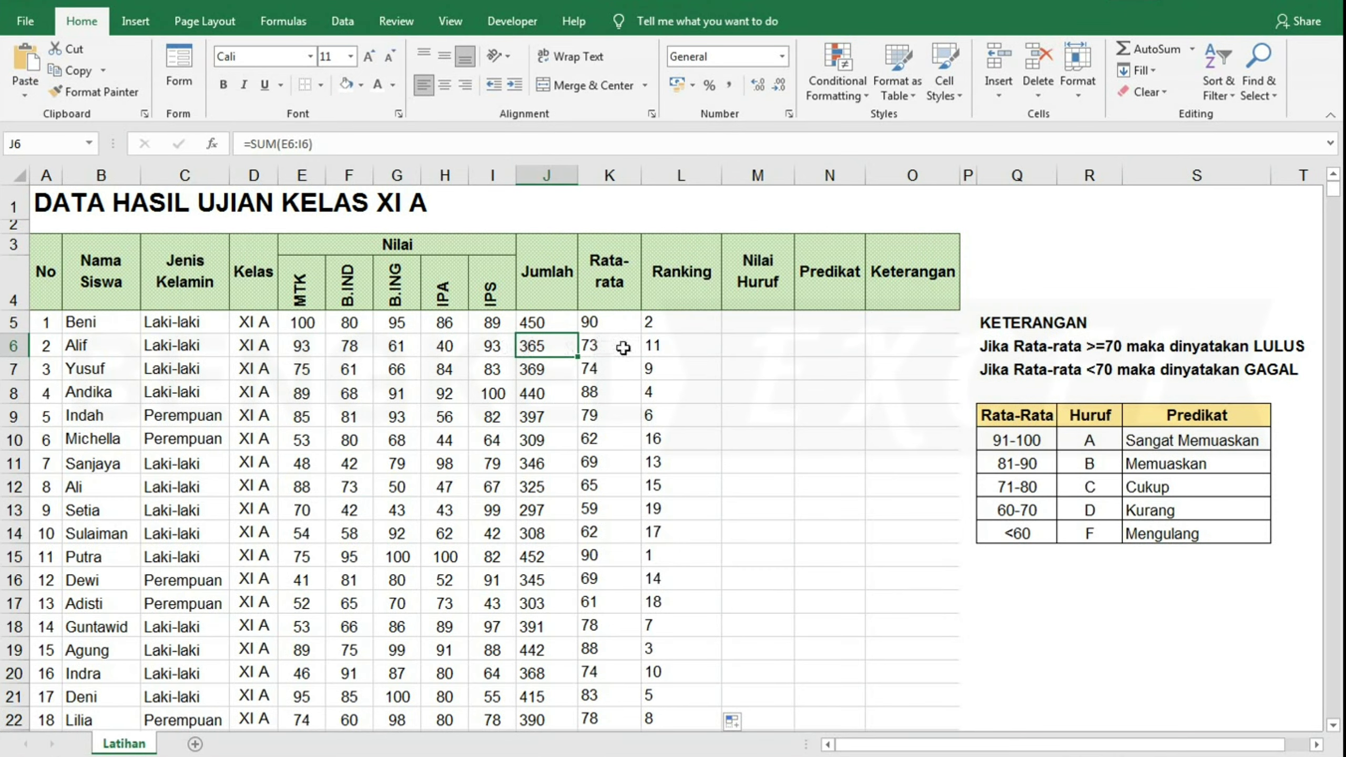
{"action": "left_click", "coordinate": [666, 323]}
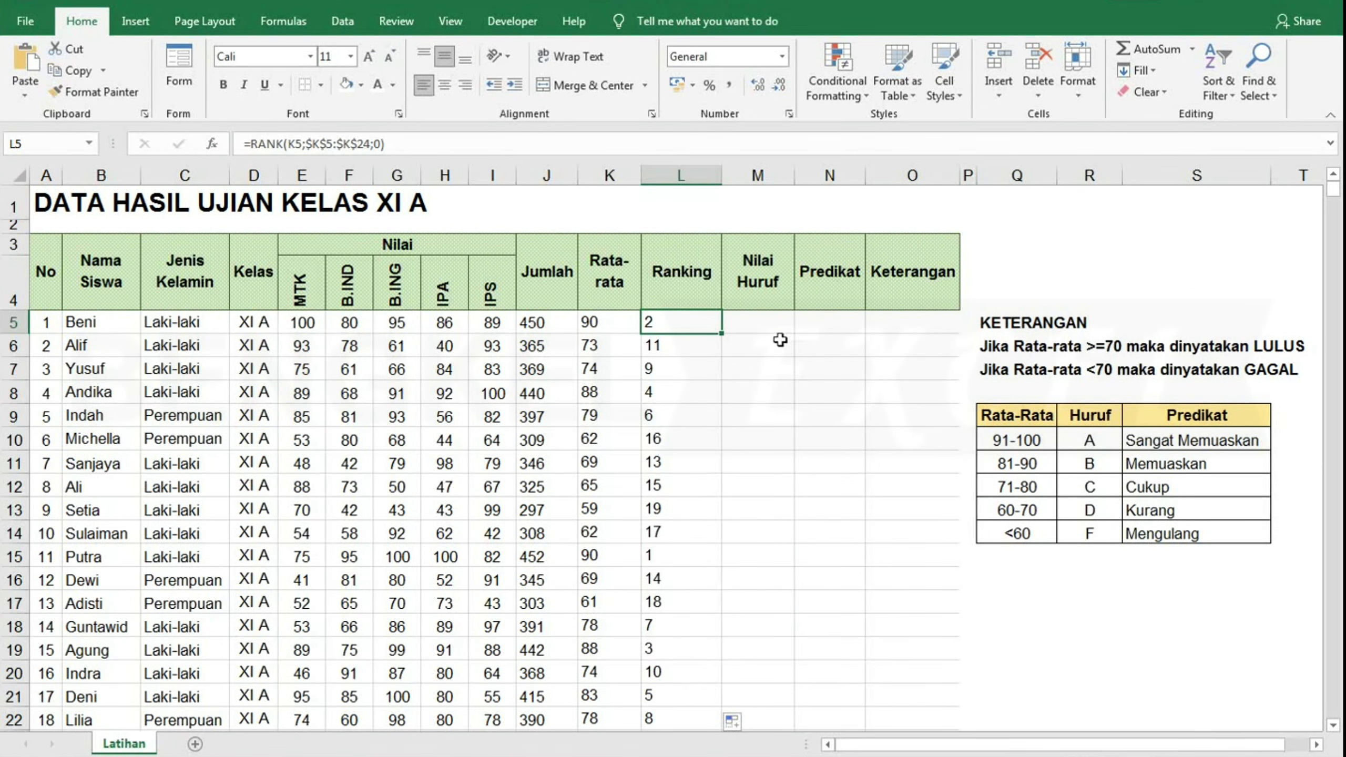
{"action": "left_click", "coordinate": [751, 318]}
{"action": "left_click", "coordinate": [753, 273]}
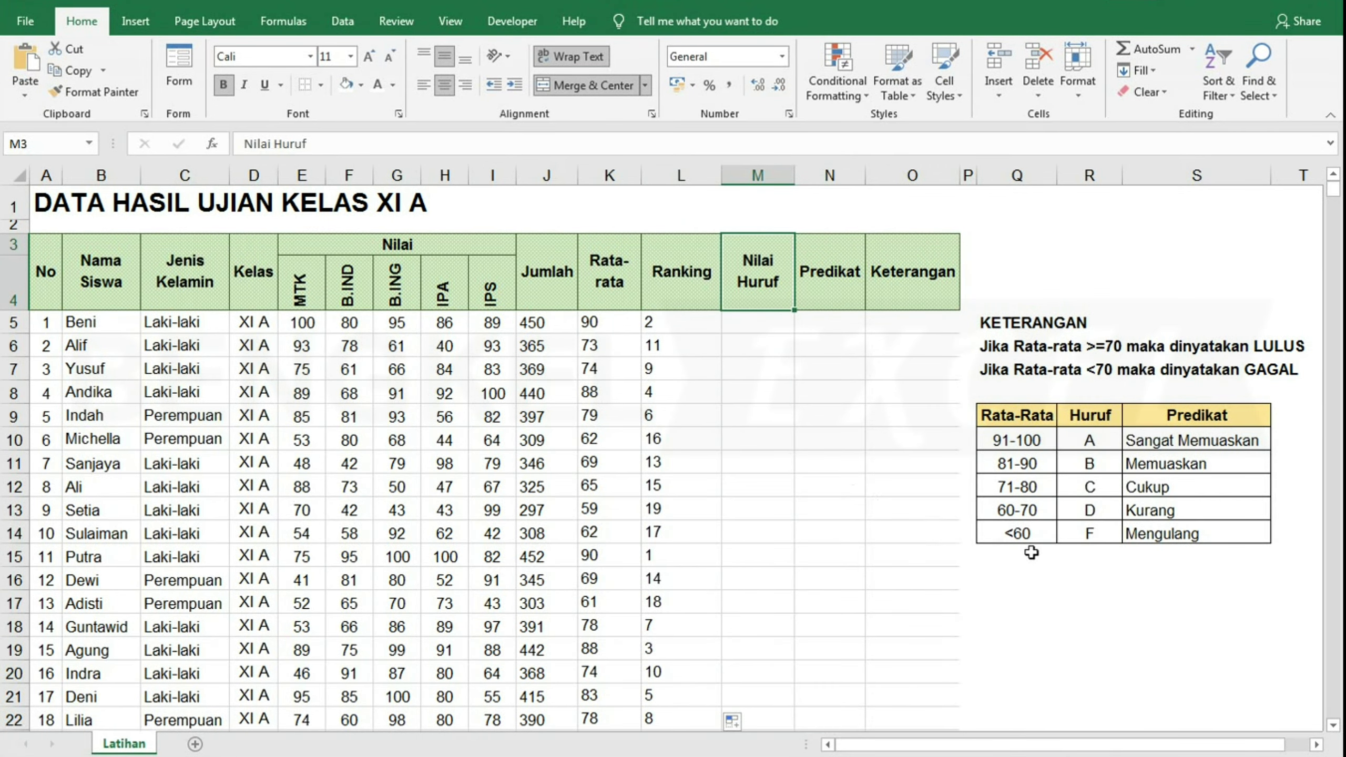
{"action": "left_click", "coordinate": [1002, 533]}
{"action": "left_click", "coordinate": [1017, 509]}
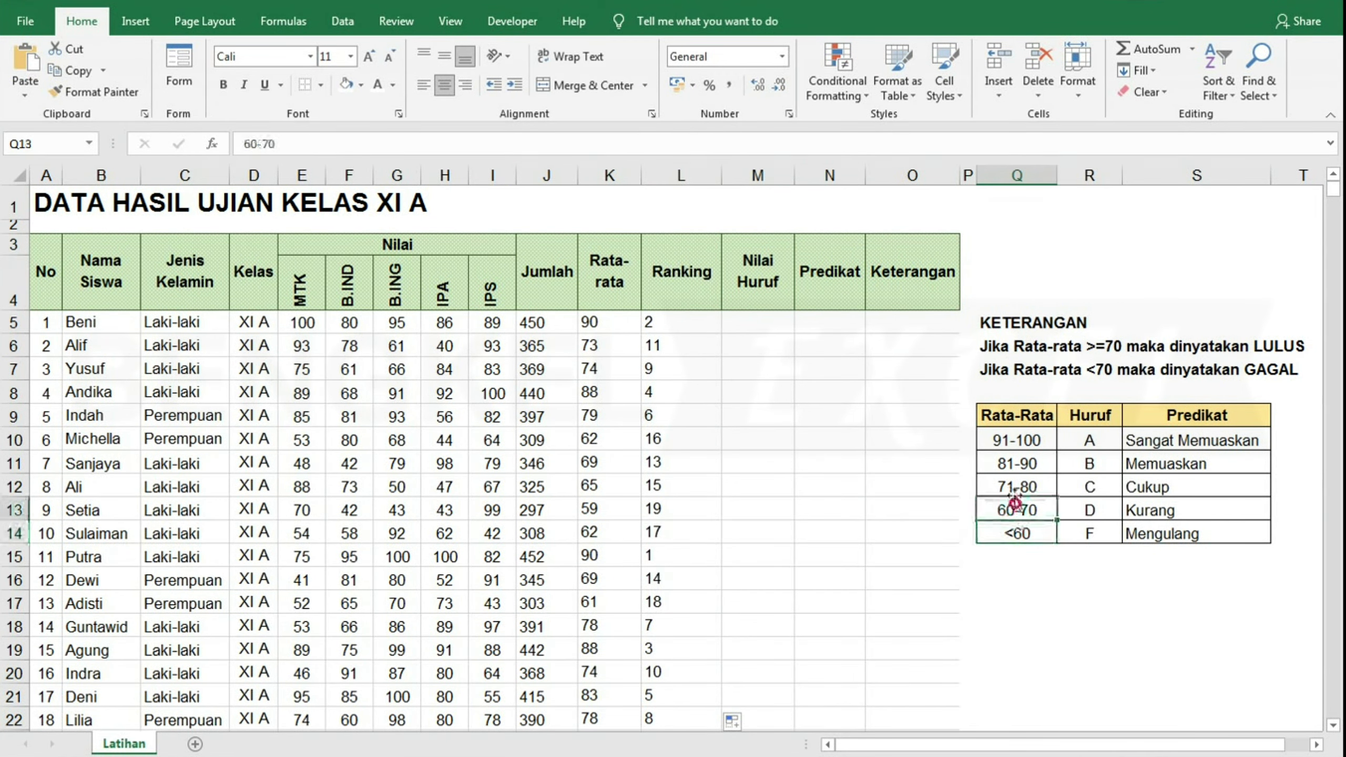
{"action": "left_click", "coordinate": [1019, 440]}
{"action": "left_click", "coordinate": [588, 322]}
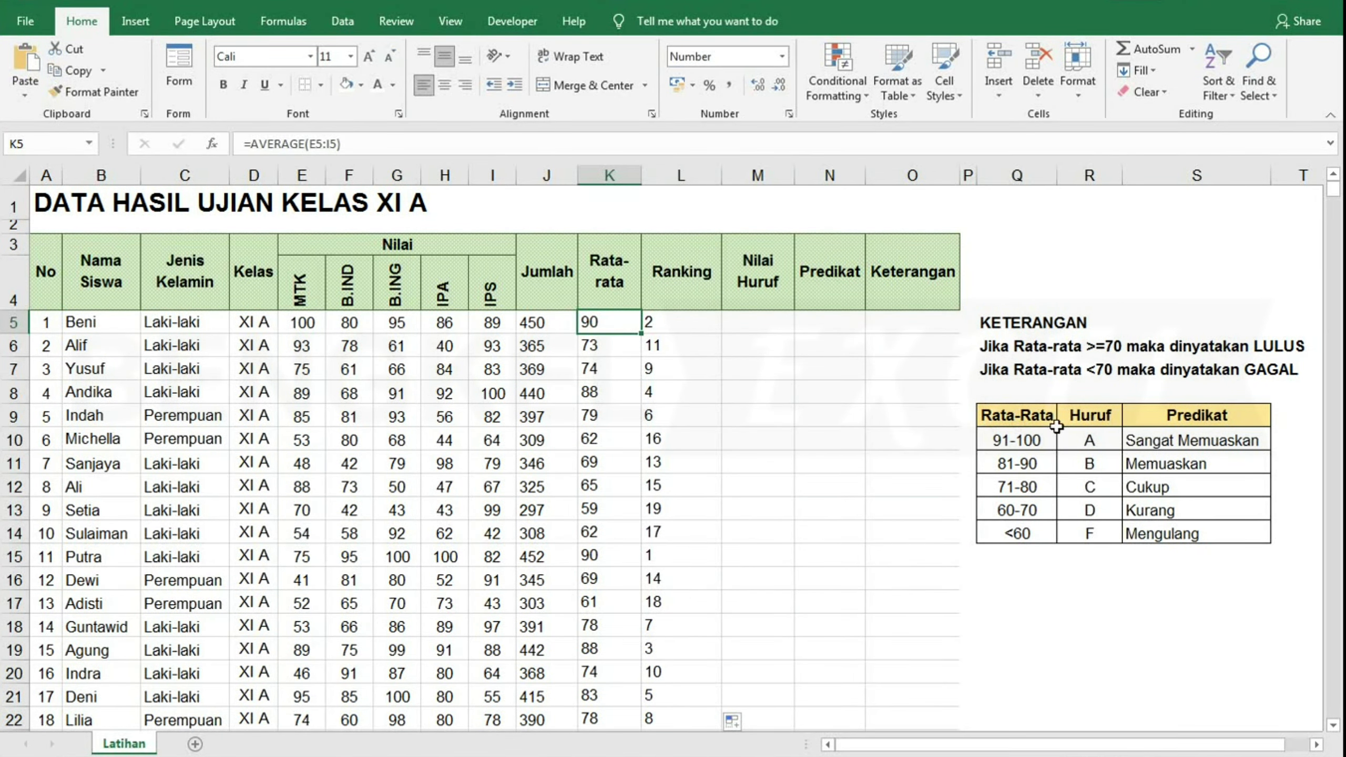
{"action": "left_click", "coordinate": [1085, 440]}
{"action": "left_click", "coordinate": [1088, 463]}
{"action": "left_click", "coordinate": [1094, 510]}
{"action": "left_click", "coordinate": [1006, 556]}
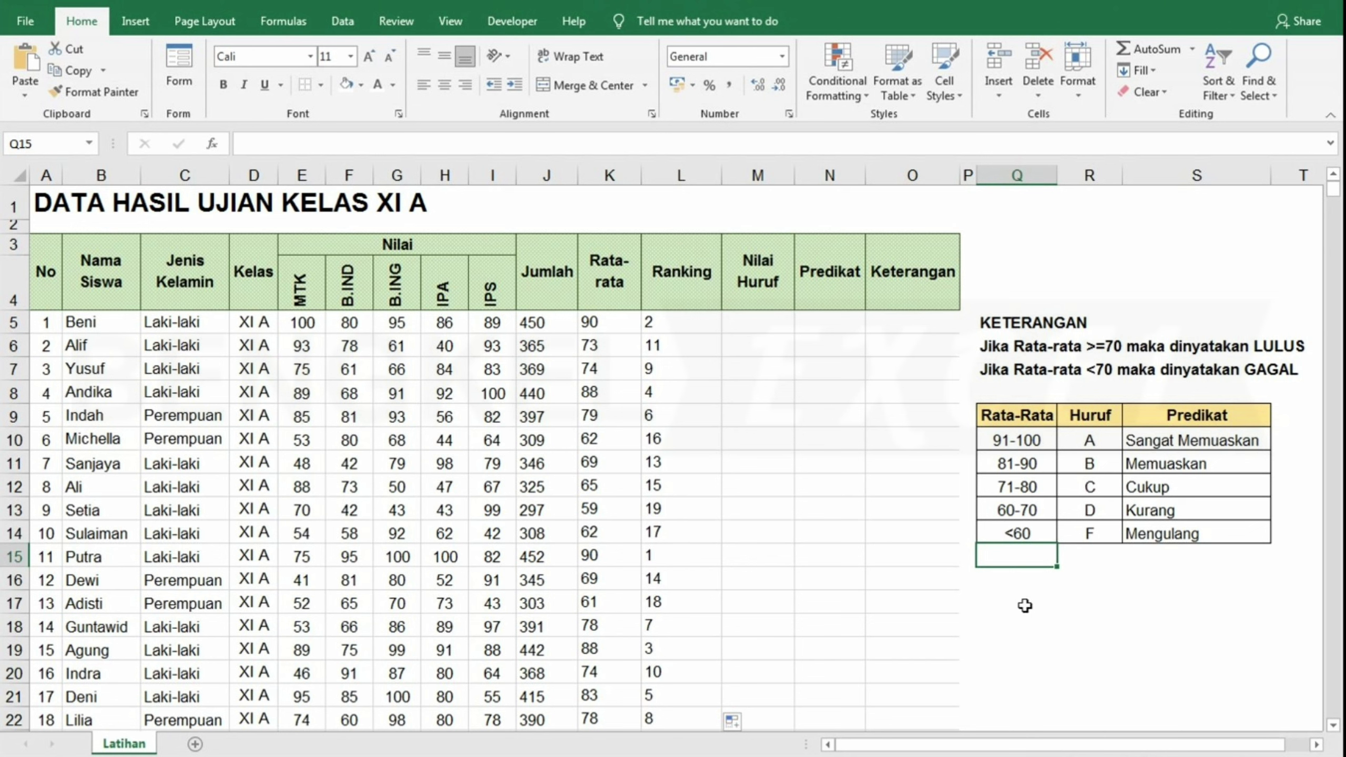
- Type the label TABEL BANTU in Q15 below the grade table
{"action": "type", "text": "T"}
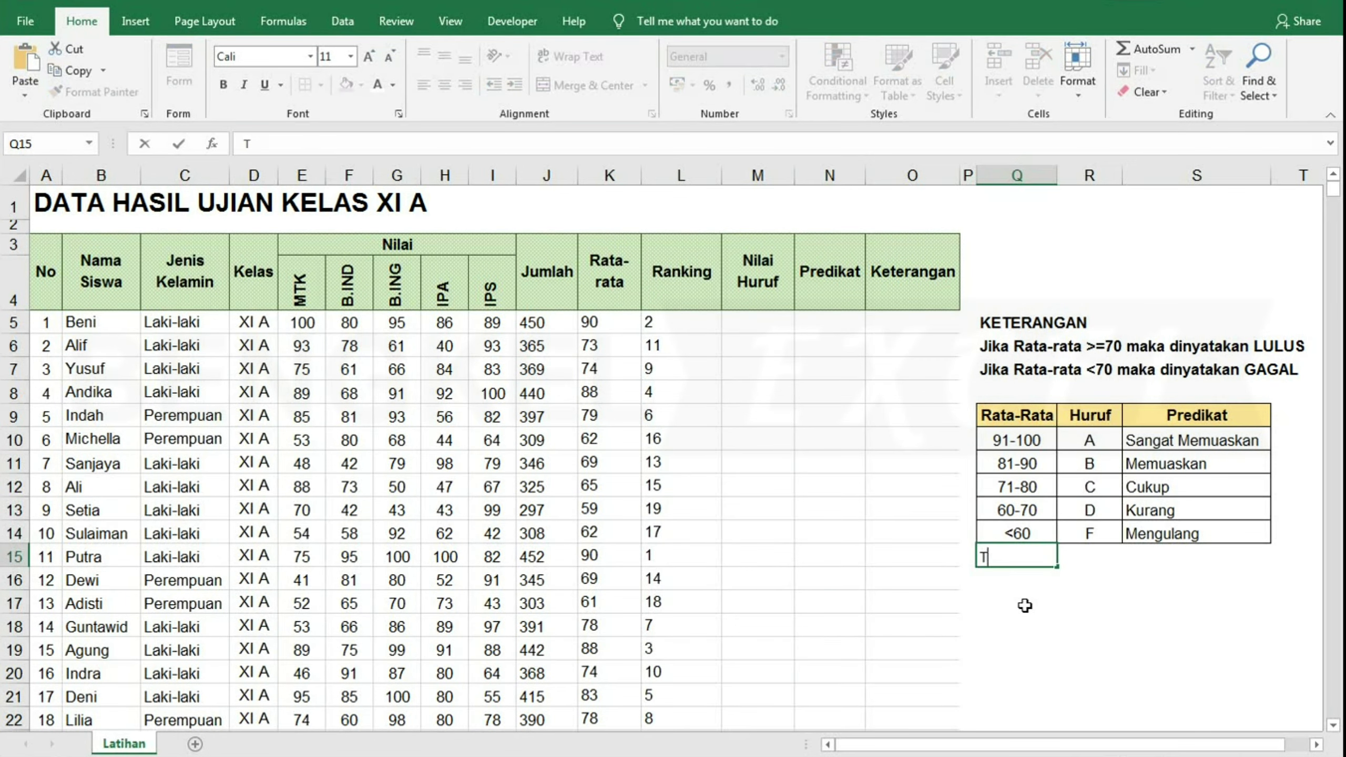
{"action": "type", "text": "ABEL BANT"}
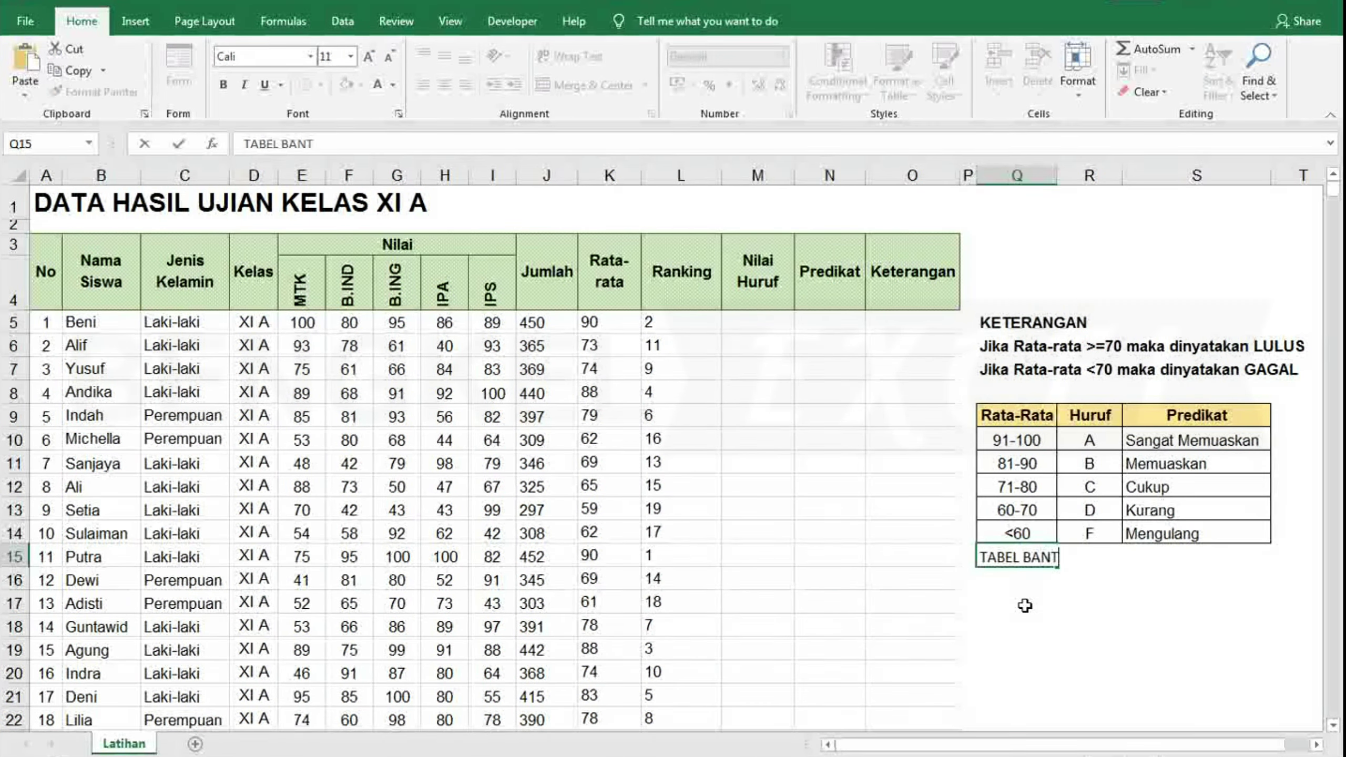
{"action": "type", "text": "U"}
{"action": "key", "text": "Return"}
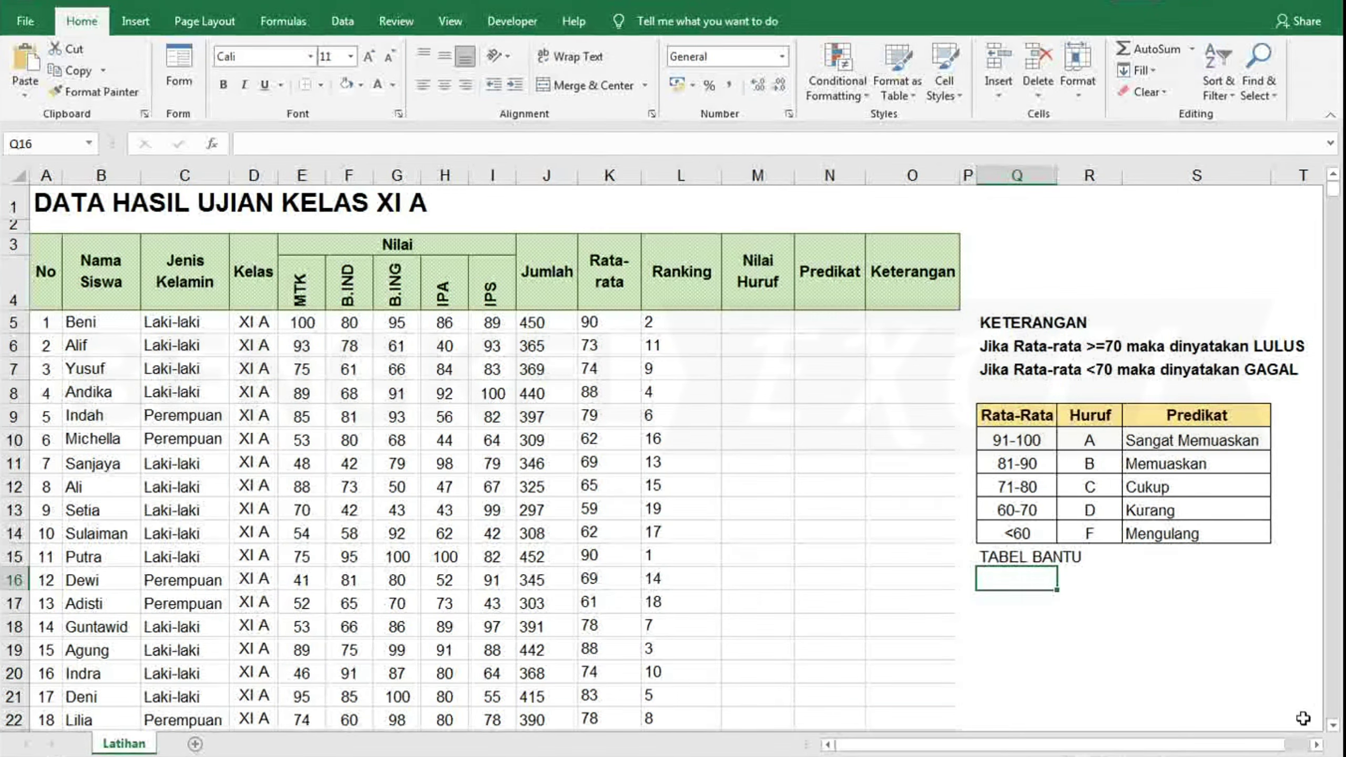
{"action": "scroll", "coordinate": [1295, 726], "scroll_direction": "up", "scroll_amount": 2}
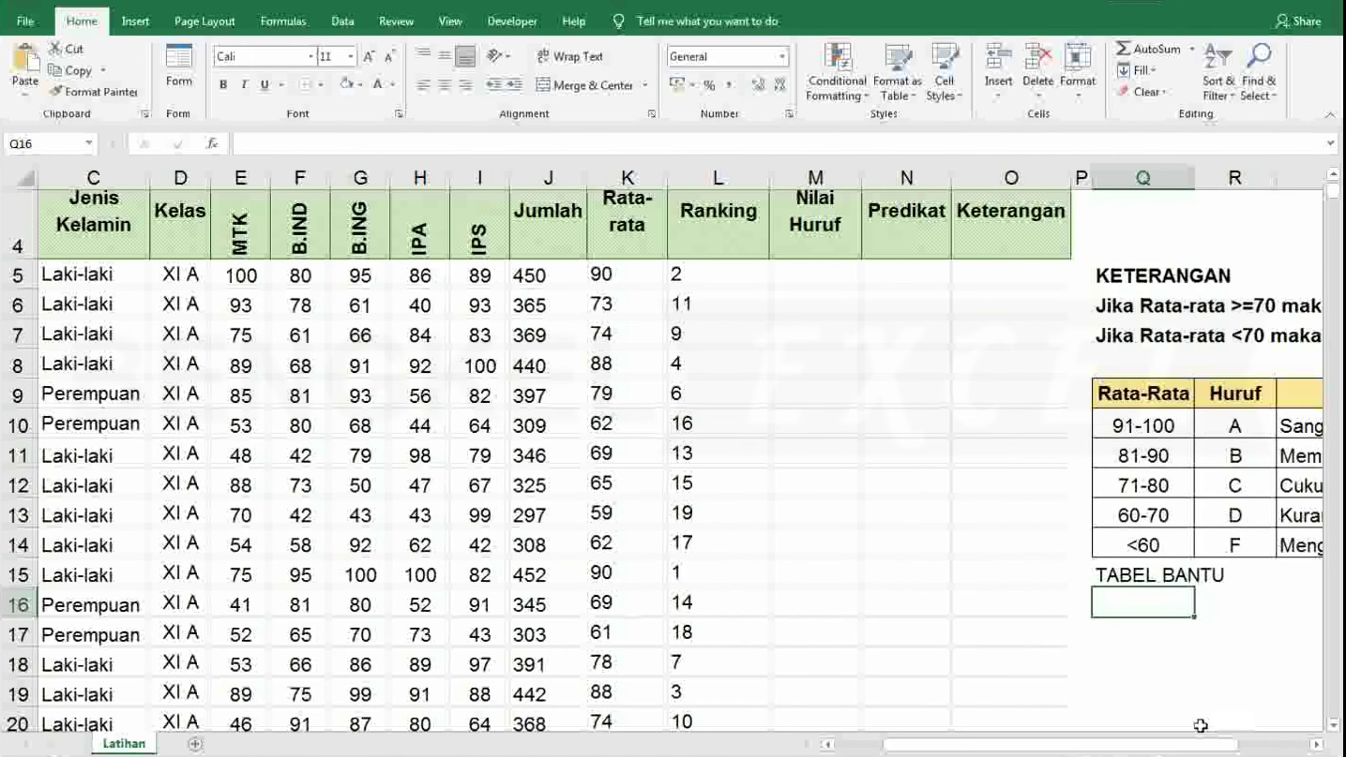
{"action": "left_click_drag", "start_coordinate": [1195, 744], "coordinate": [1298, 745]}
{"action": "left_click", "coordinate": [1196, 615]}
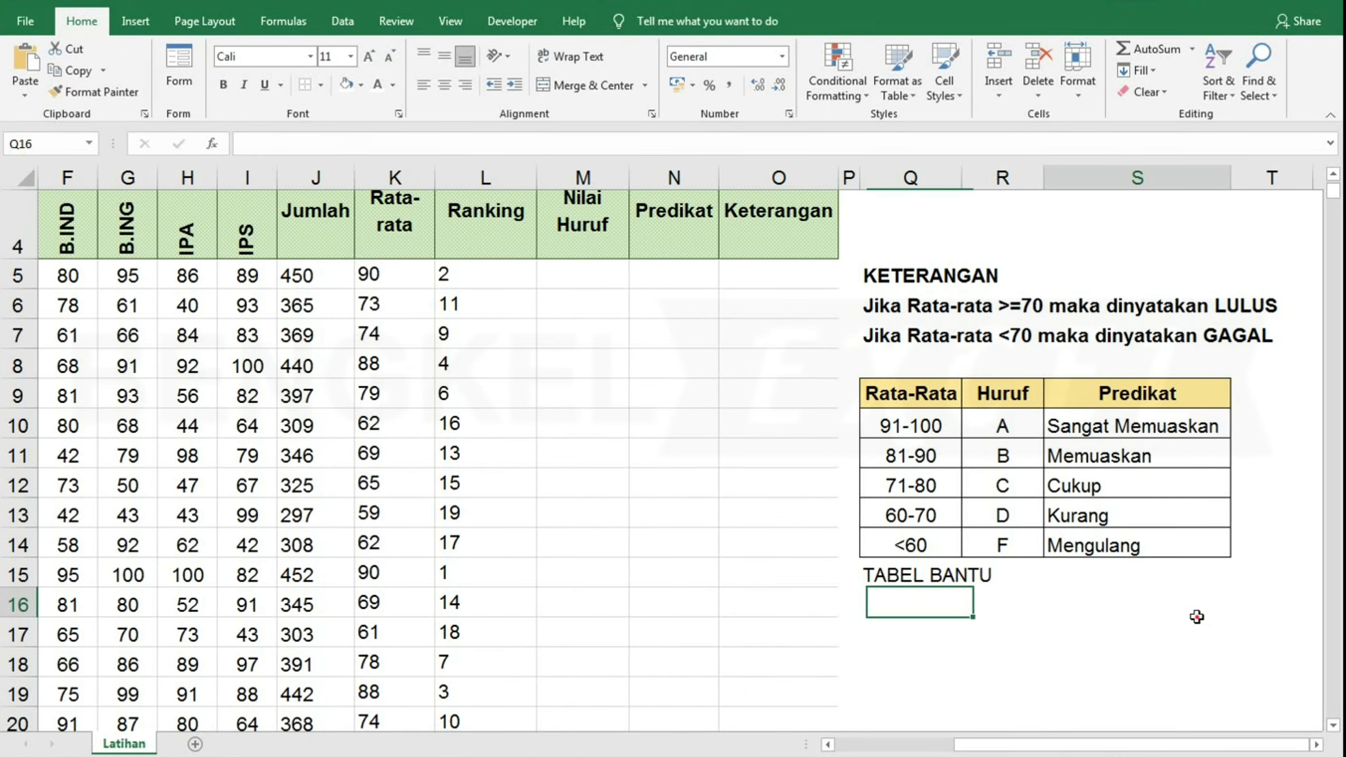
{"action": "left_click", "coordinate": [911, 604]}
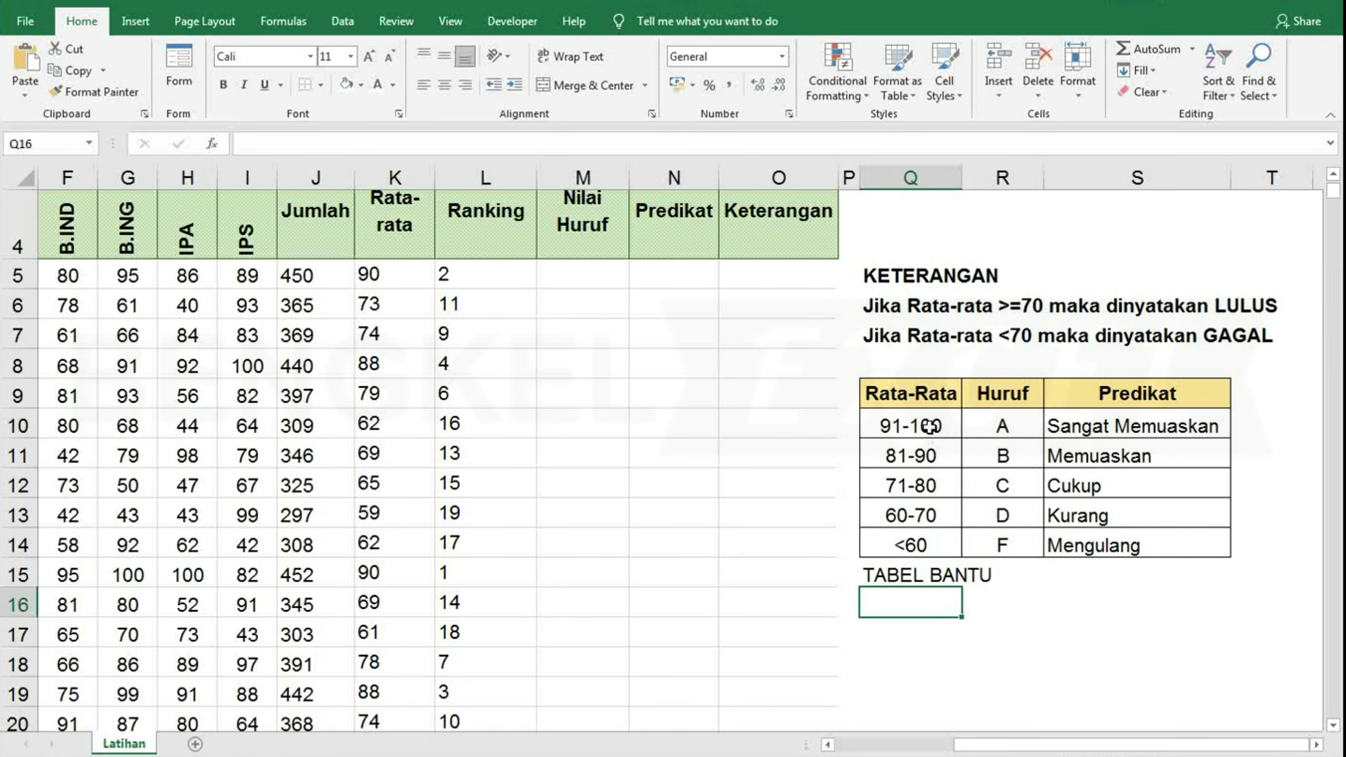
- Enter 0 in Q16 as the first lower bound, matching the <60 range
{"action": "left_click_drag", "start_coordinate": [927, 427], "coordinate": [926, 529]}
{"action": "left_click", "coordinate": [903, 609]}
{"action": "type", "text": "0"}
{"action": "left_click", "coordinate": [988, 636]}
{"action": "left_click", "coordinate": [907, 609]}
{"action": "left_click", "coordinate": [919, 545]}
{"action": "left_click", "coordinate": [991, 600]}
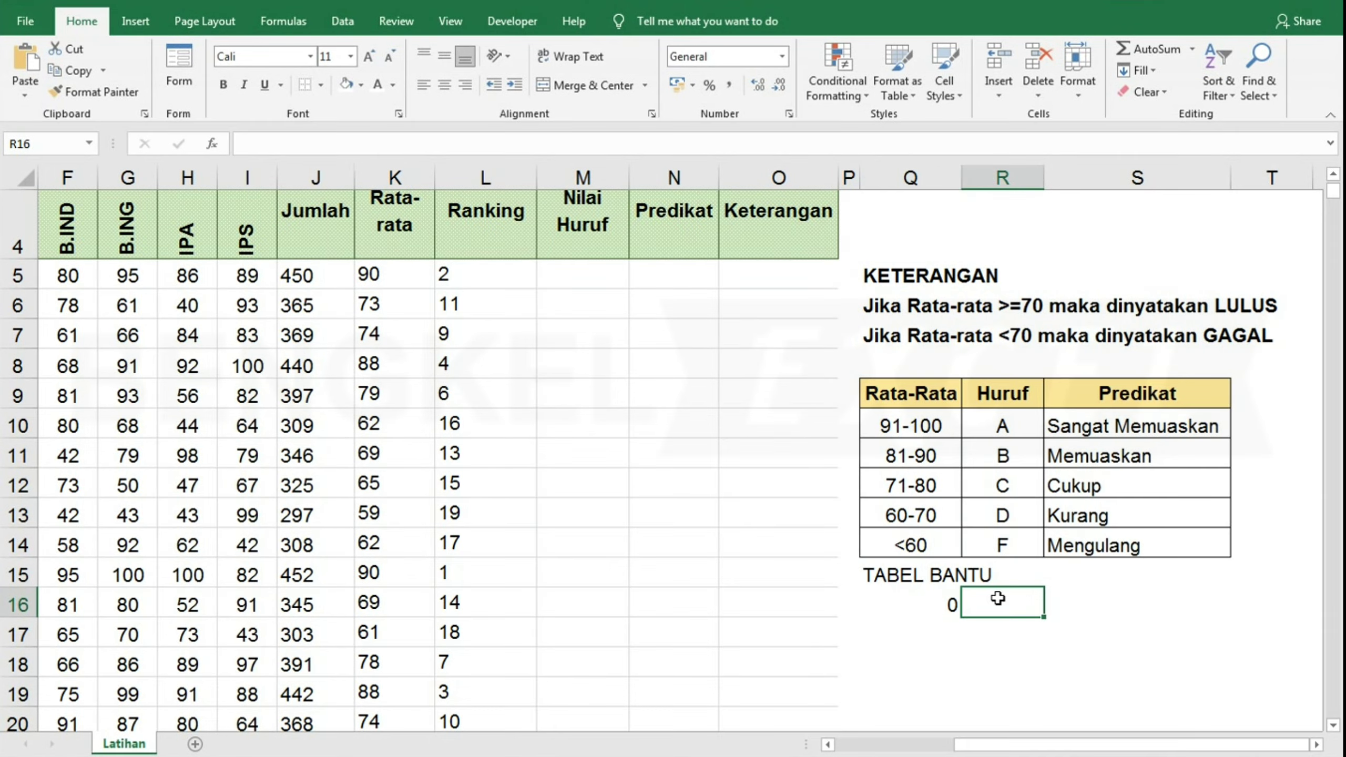
- Enter grade F beside 0 and lower bounds 60, 70, 80, 90 in Q17:Q20
{"action": "type", "text": "F"}
{"action": "key", "text": "Return"}
{"action": "left_click", "coordinate": [915, 630]}
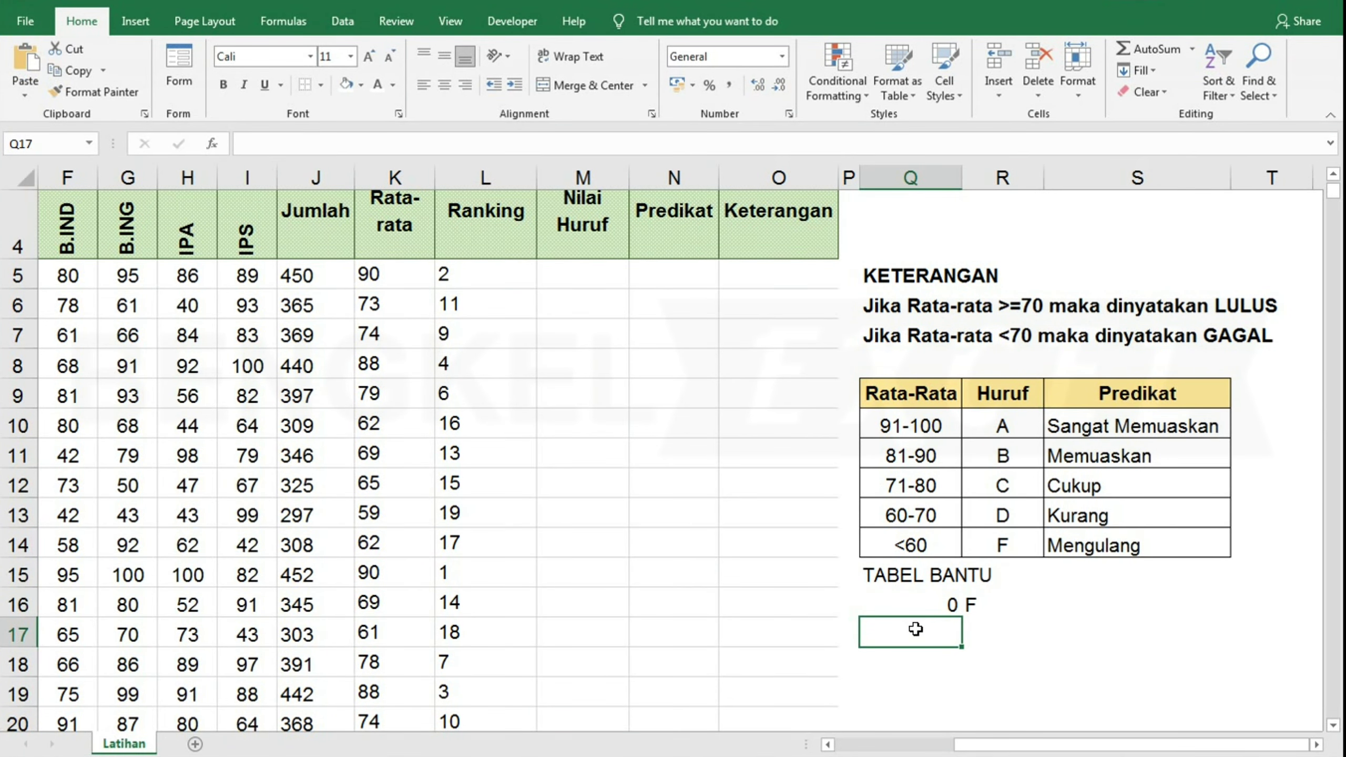
{"action": "type", "text": "60"}
{"action": "key", "text": "Return"}
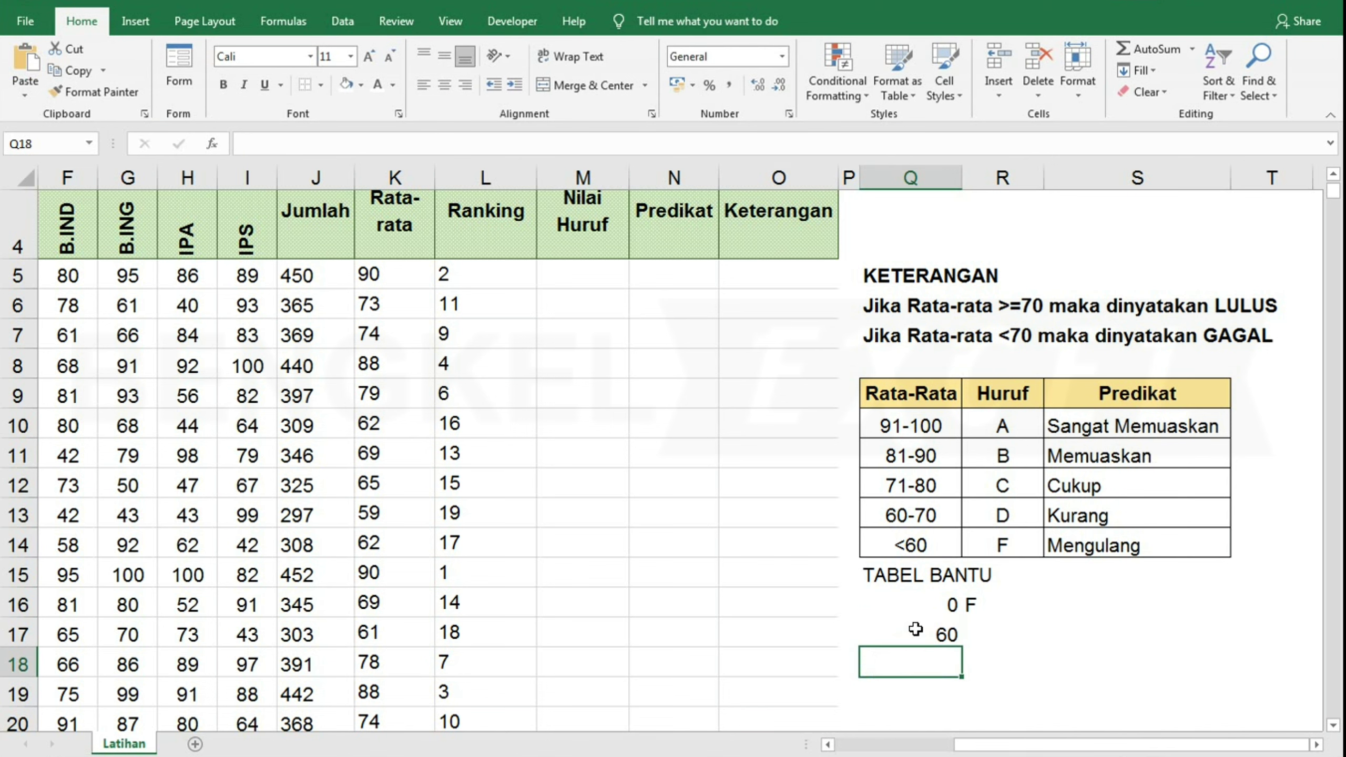
{"action": "type", "text": "70"}
{"action": "key", "text": "Return"}
{"action": "type", "text": "80"}
{"action": "key", "text": "Return"}
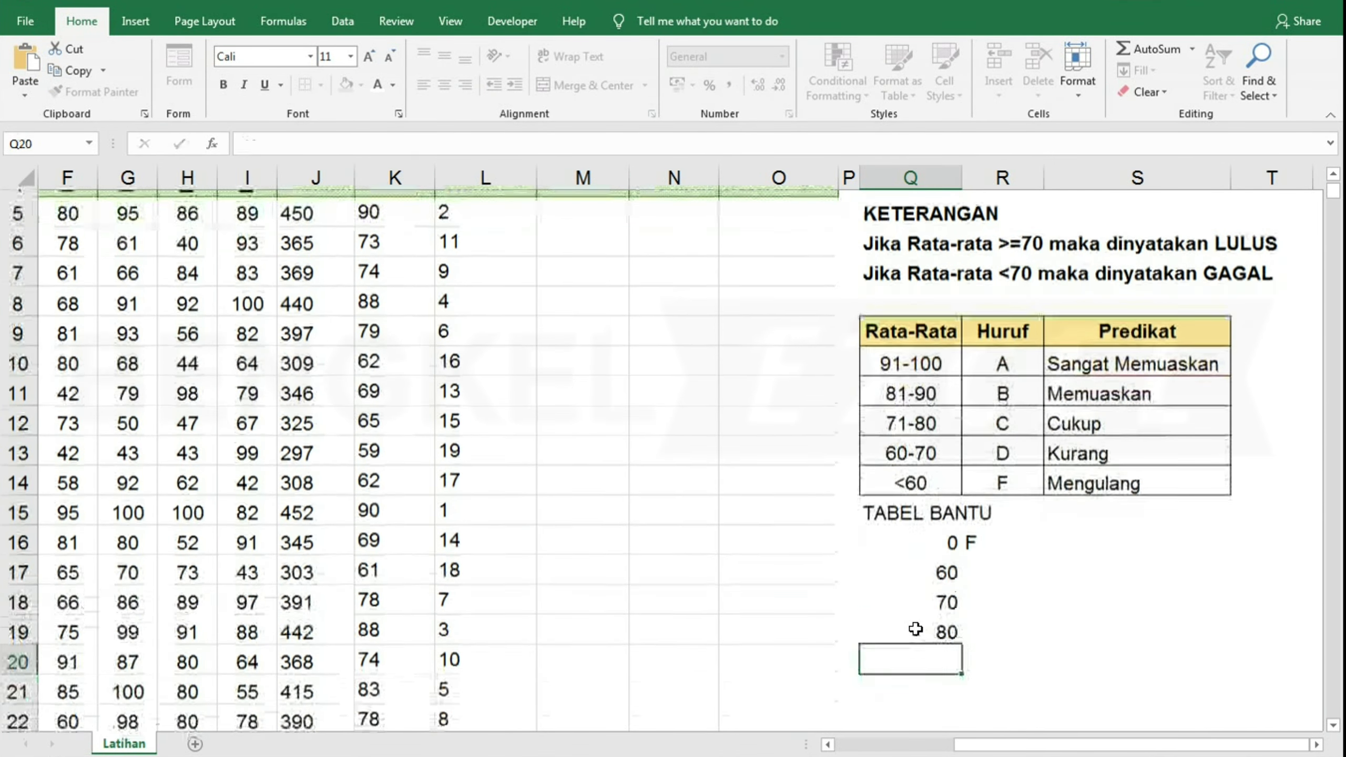
{"action": "type", "text": "90"}
{"action": "key", "text": "Return"}
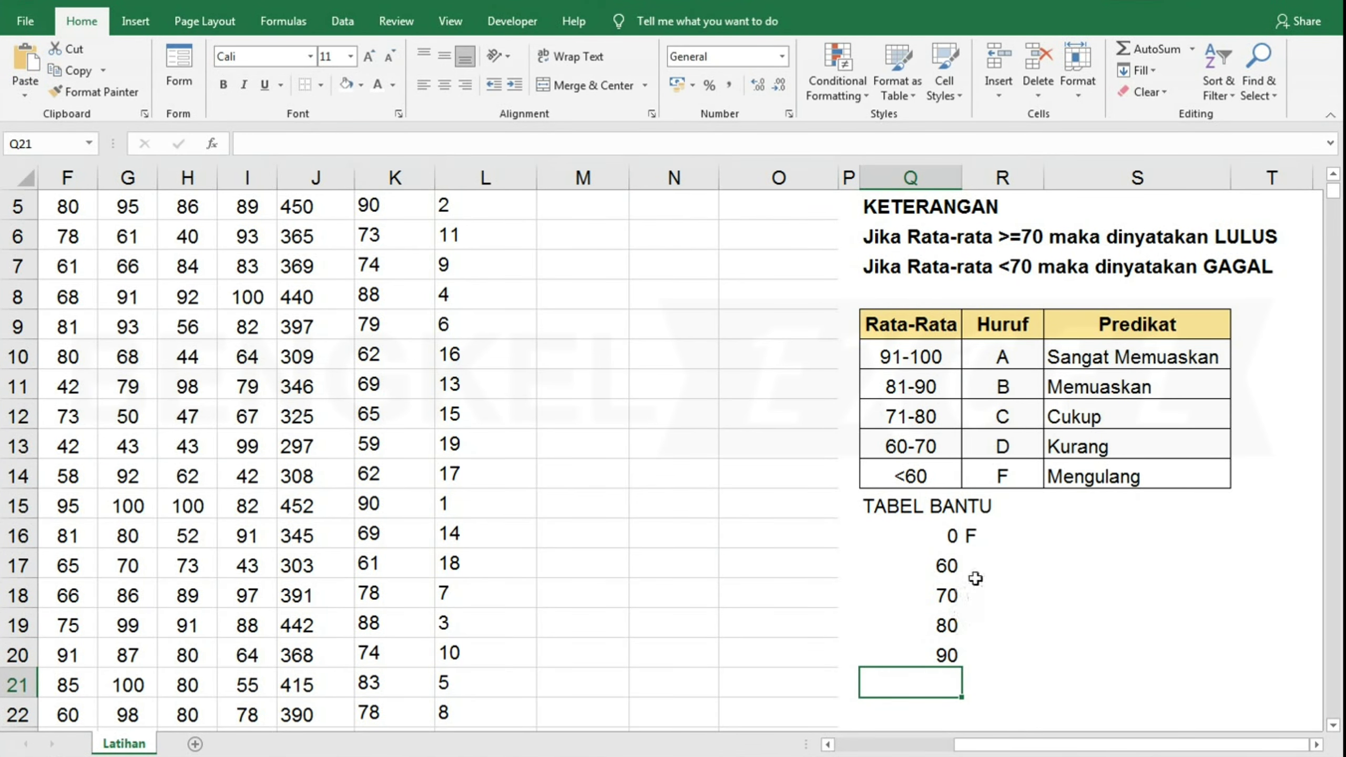
- Enter grades D, C, B, A beside the 60, 70, 80, 90 bounds
{"action": "left_click", "coordinate": [980, 564]}
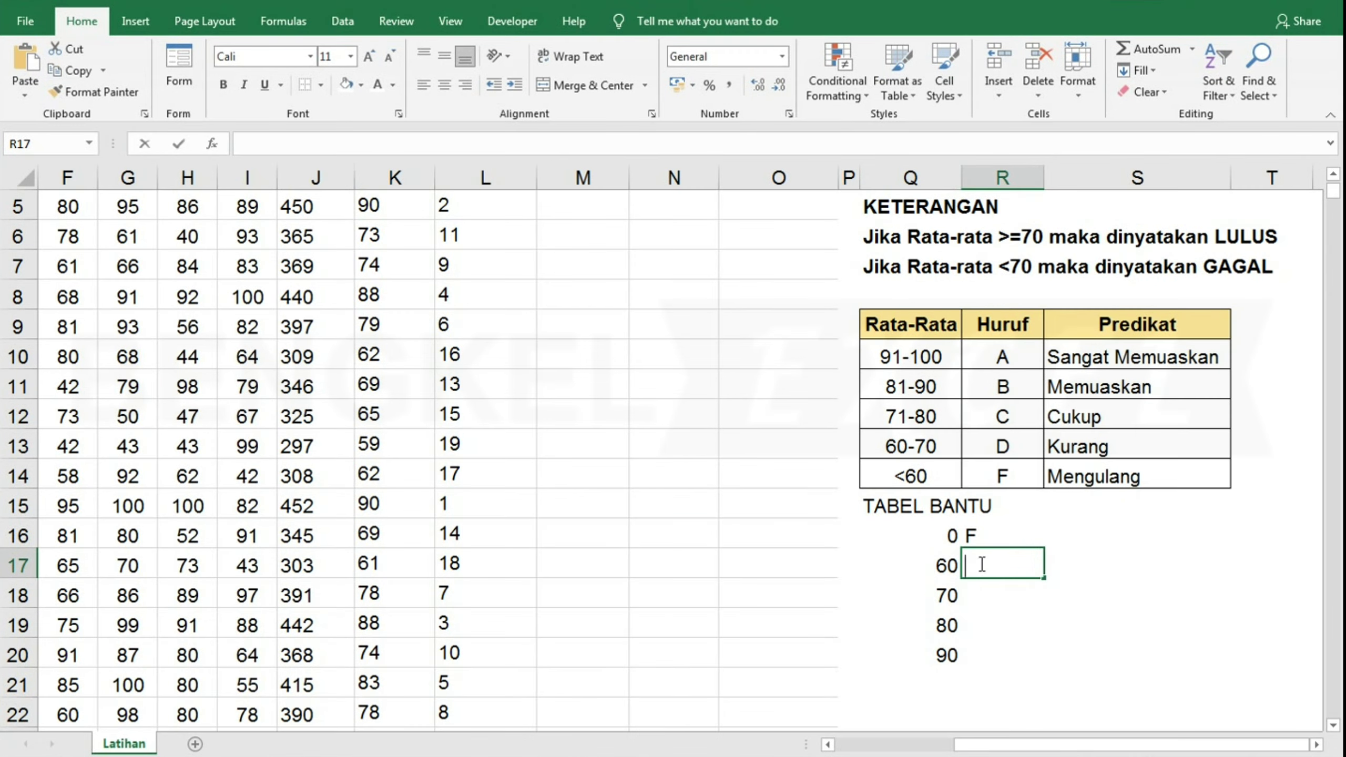
{"action": "type", "text": "D"}
{"action": "key", "text": "Return"}
{"action": "type", "text": "C"}
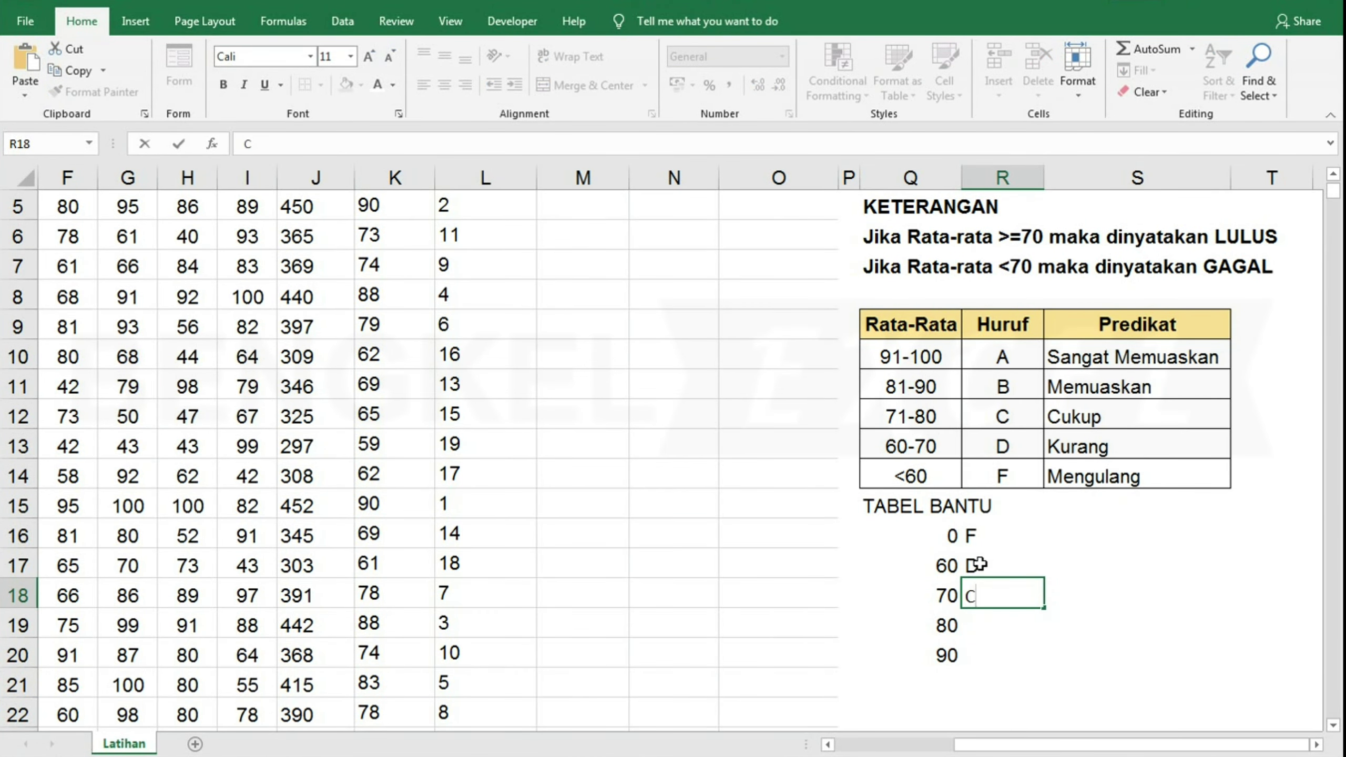
{"action": "key", "text": "Return"}
{"action": "type", "text": "B"}
{"action": "key", "text": "Return"}
{"action": "type", "text": "A"}
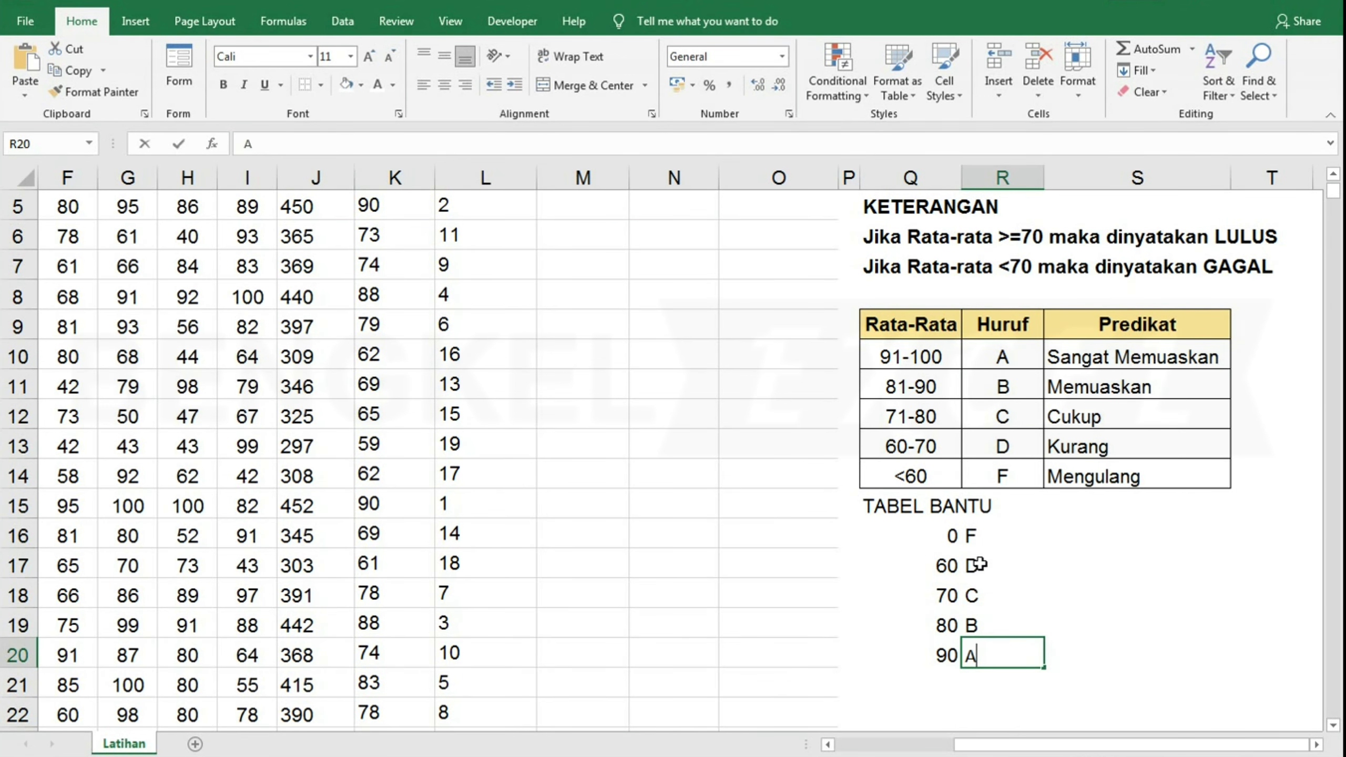
{"action": "key", "text": "Return"}
{"action": "left_click", "coordinate": [969, 563]}
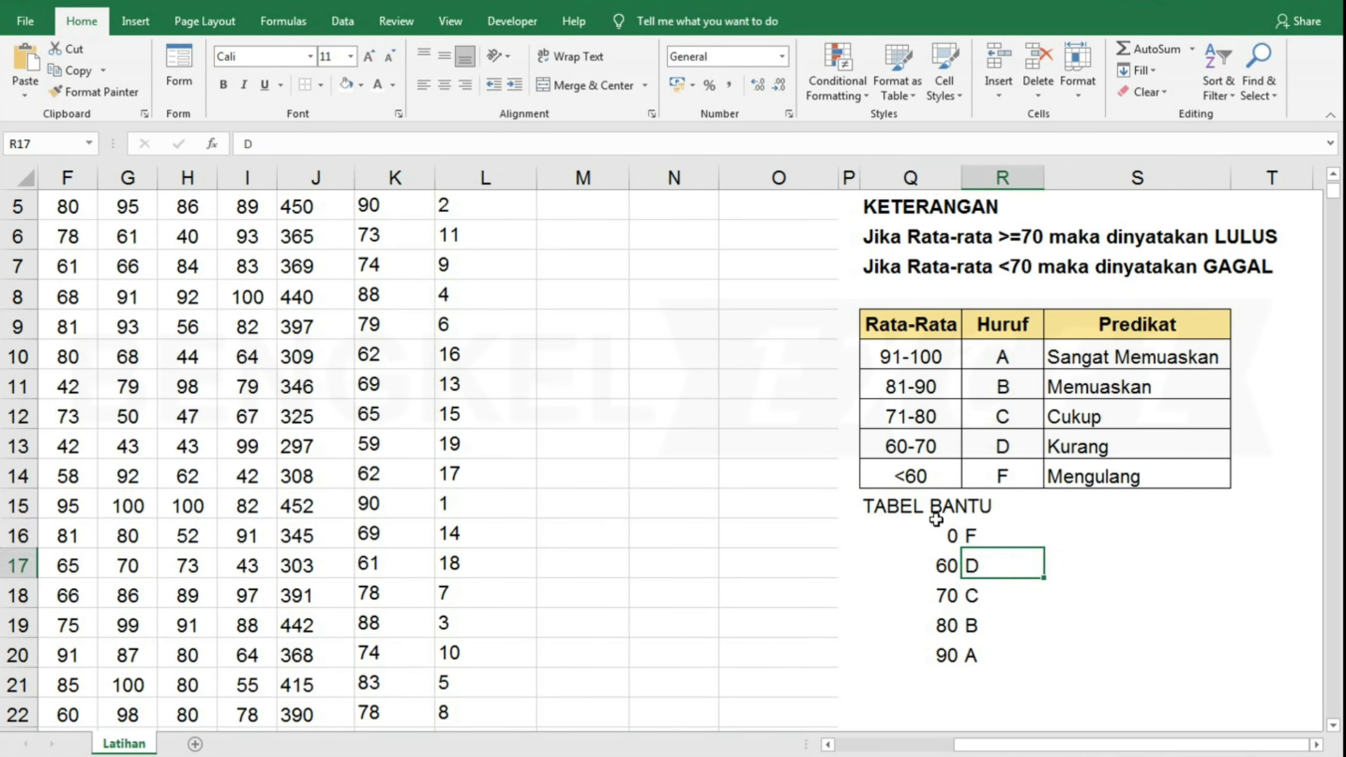
{"action": "left_click", "coordinate": [882, 539]}
- Start a LOOKUP formula in M5 using the first student's average K5 as lookup value
{"action": "scroll", "coordinate": [879, 519], "scroll_direction": "up", "scroll_amount": 1}
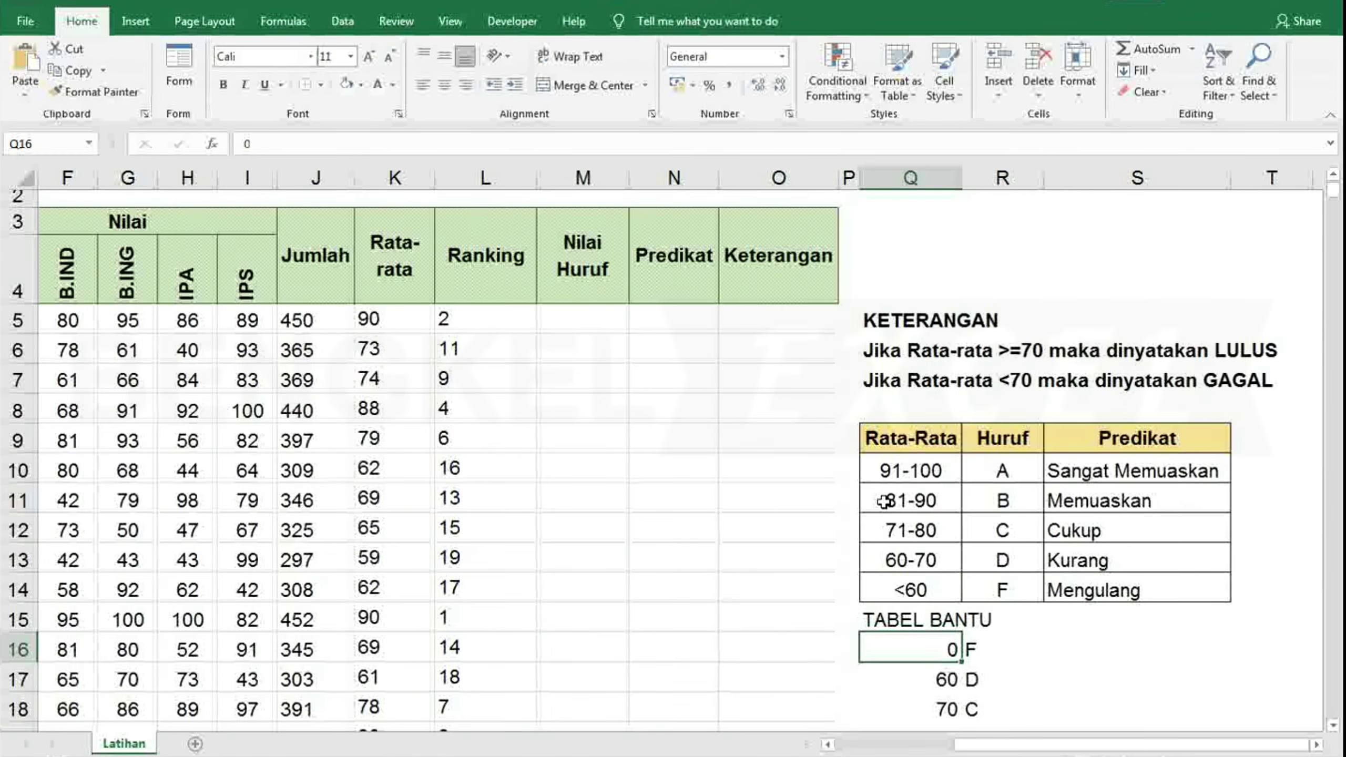
{"action": "left_click", "coordinate": [582, 321]}
{"action": "scroll", "coordinate": [585, 323], "scroll_direction": "down", "scroll_amount": 2}
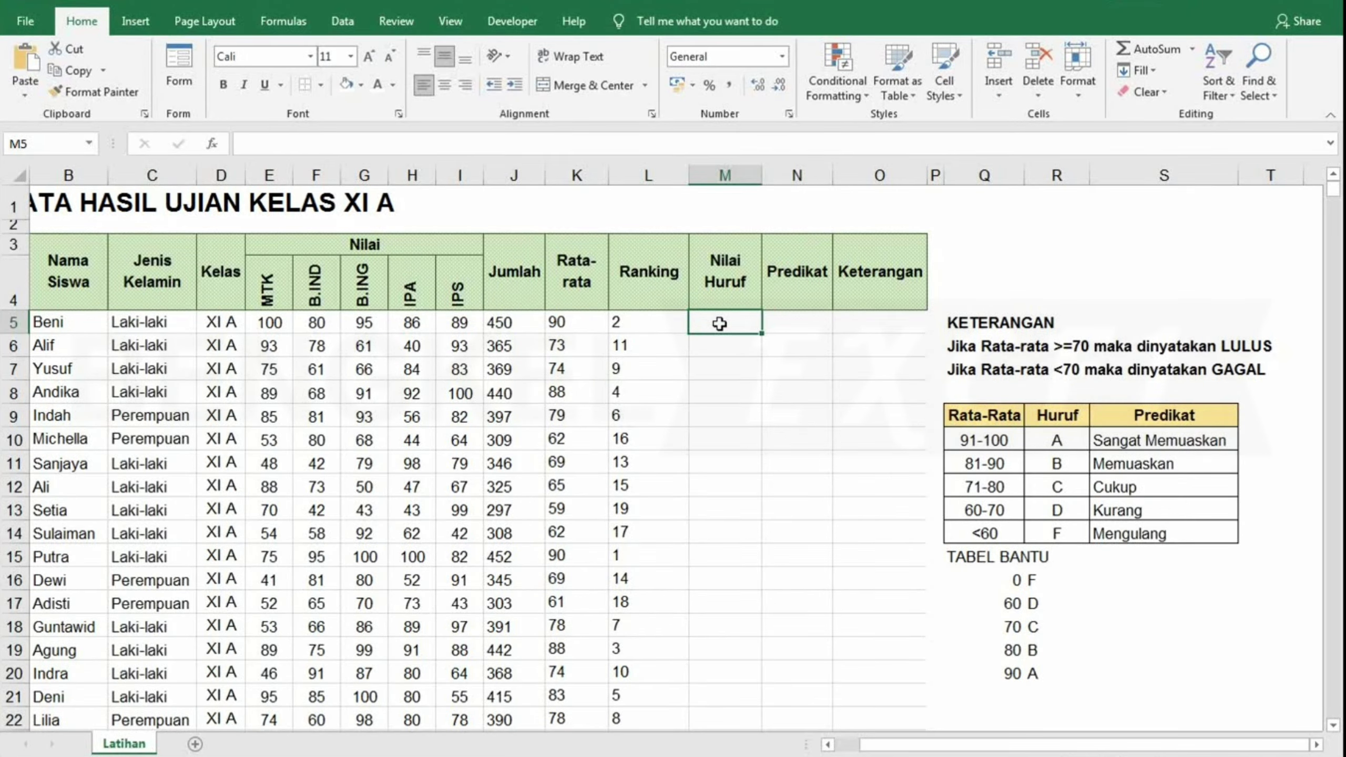
{"action": "type", "text": "="}
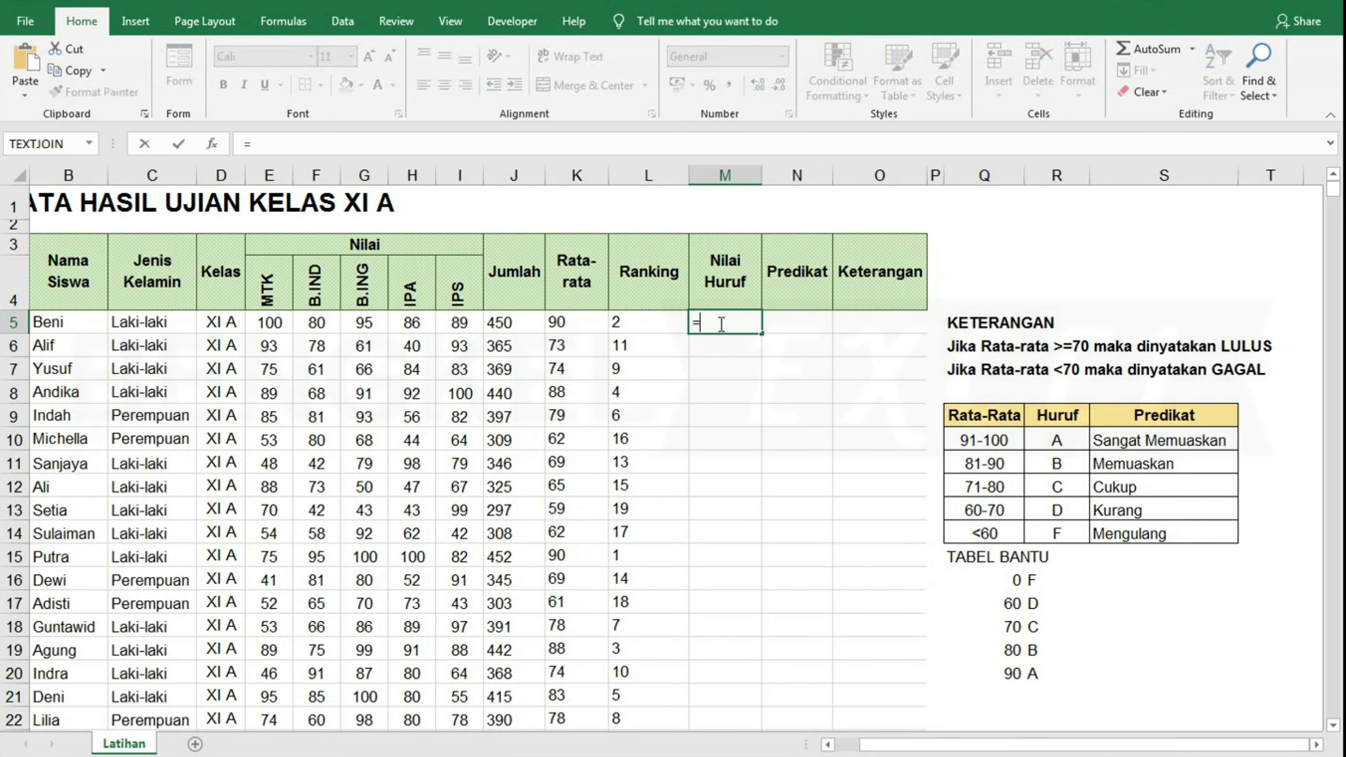
{"action": "type", "text": "LOO"}
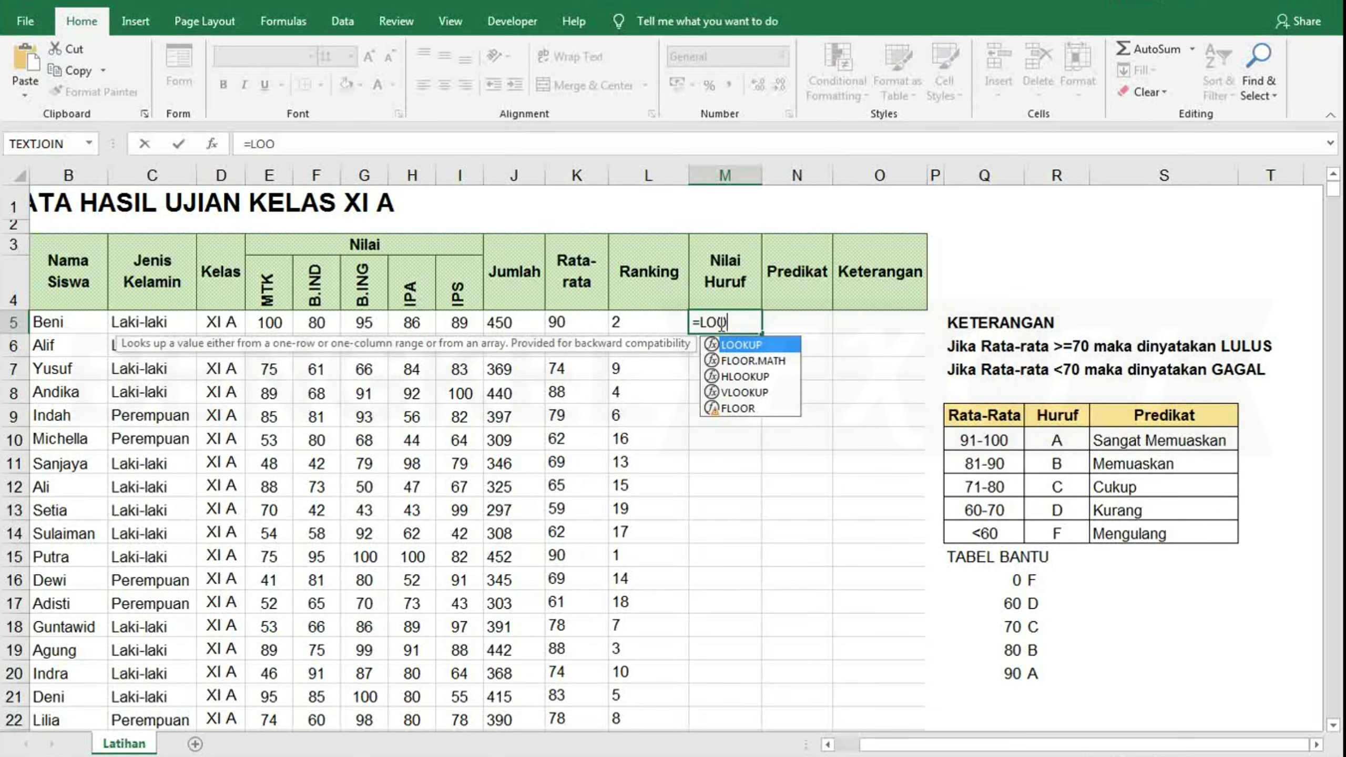
{"action": "key", "text": "Tab"}
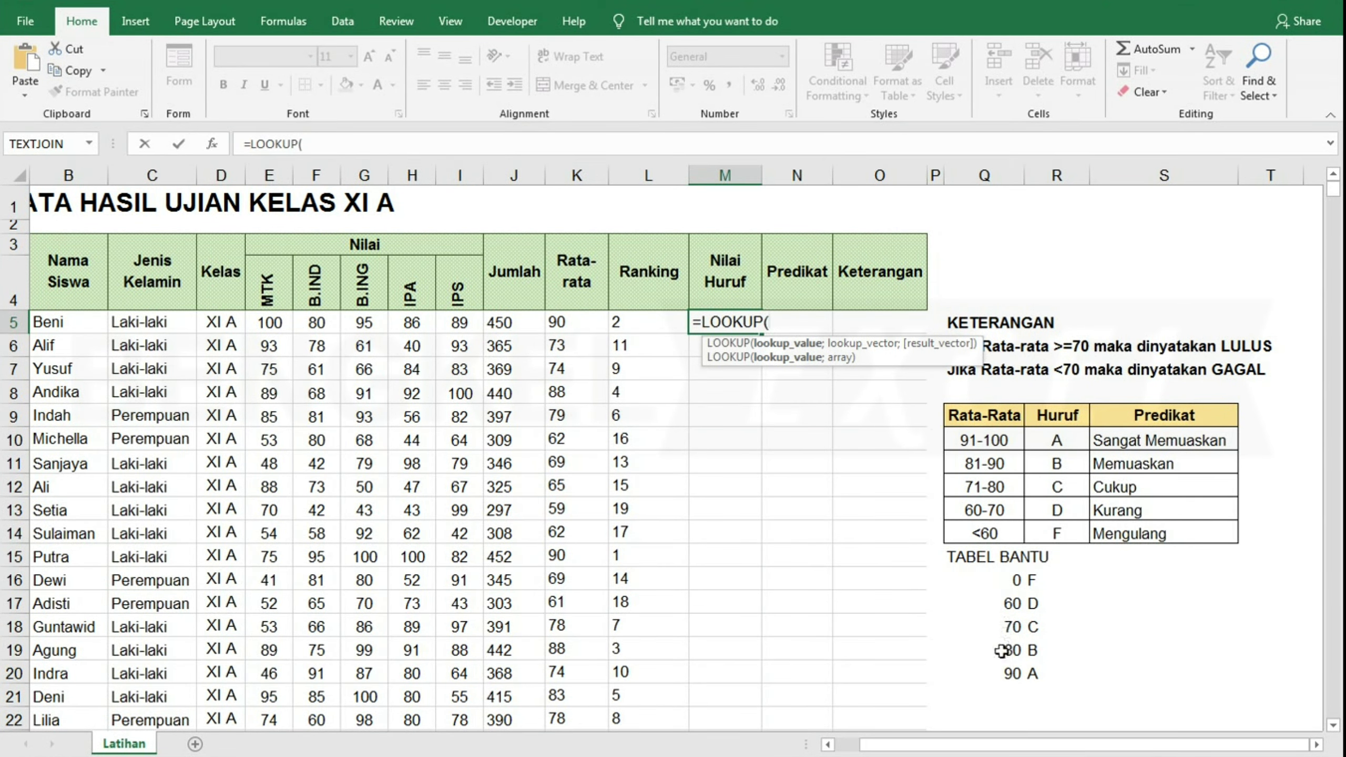
{"action": "left_click", "coordinate": [559, 324]}
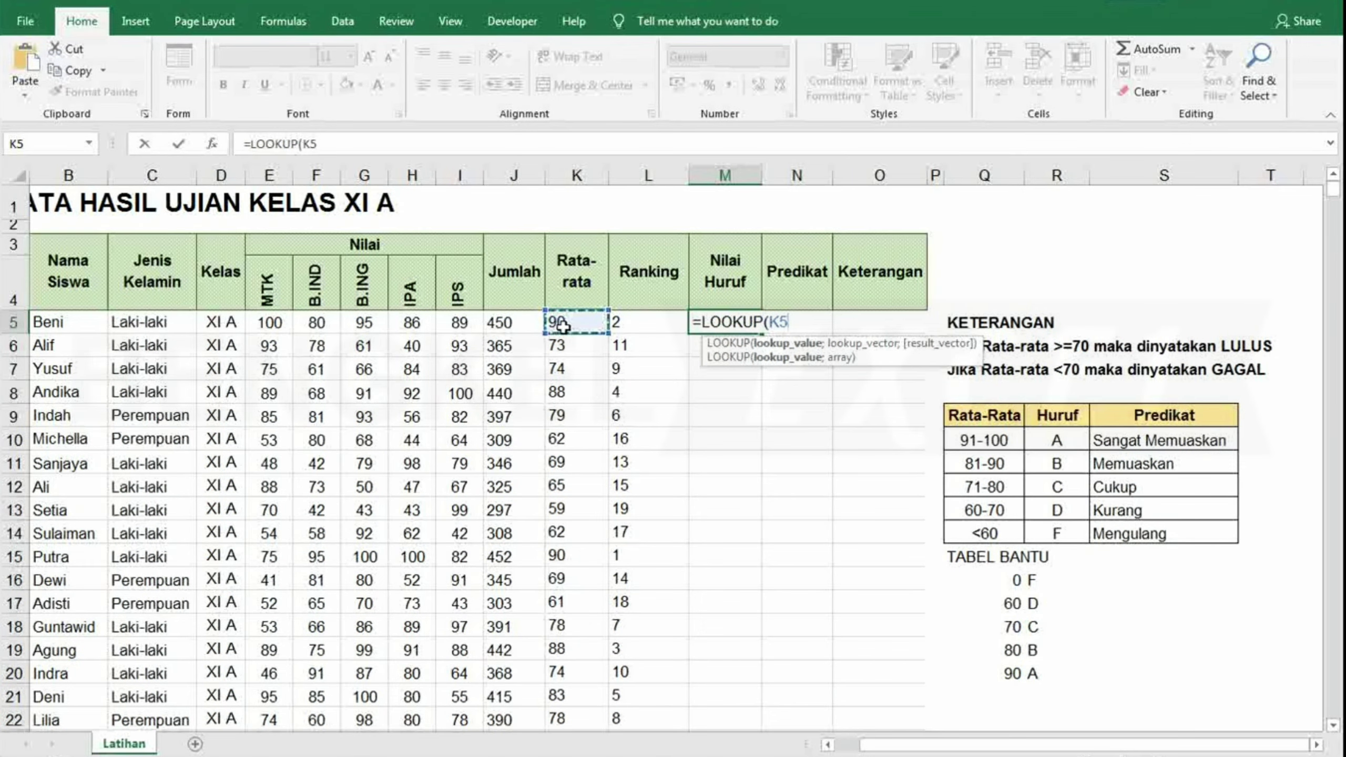
{"action": "type", "text": ";"}
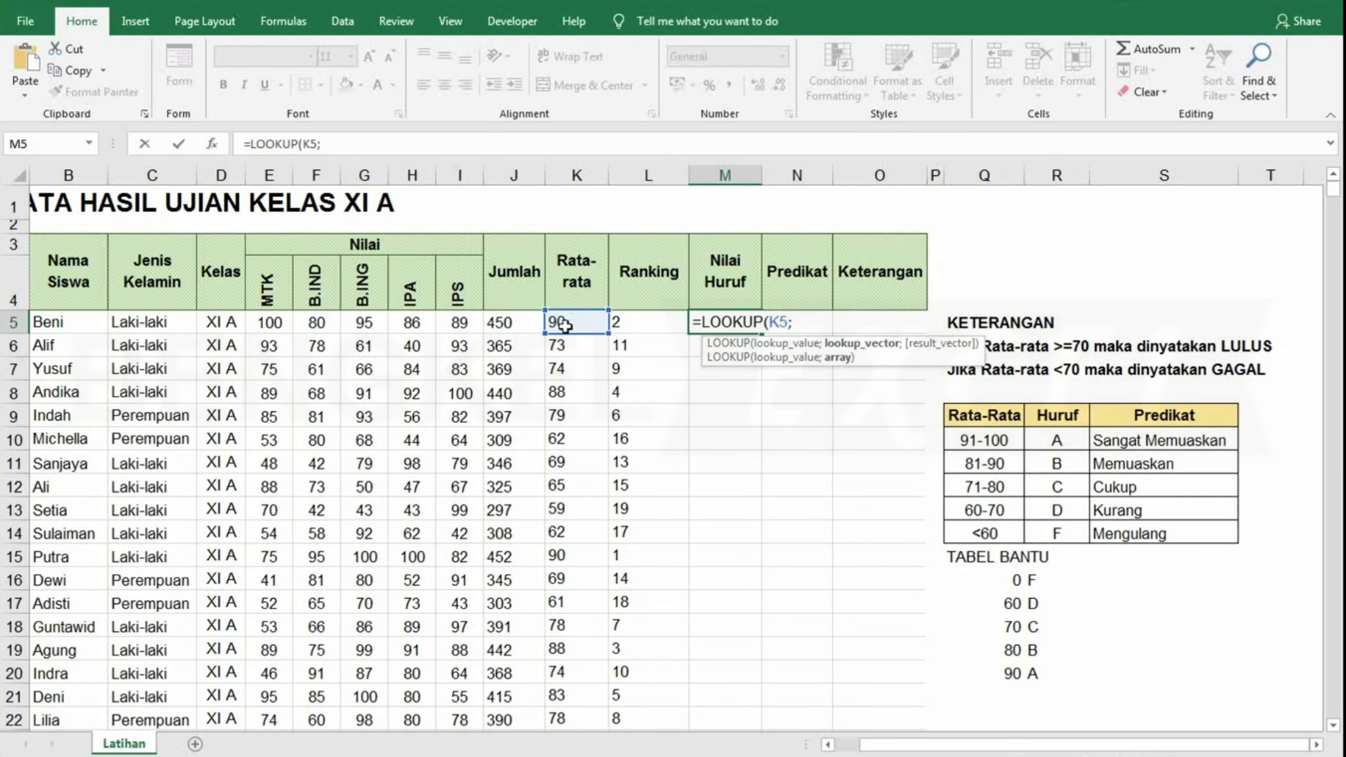
- Add absolute ranges $Q$16:$Q$20 and $R$16:$R$20 and confirm, giving grade A
{"action": "left_click_drag", "start_coordinate": [1006, 580], "coordinate": [994, 672]}
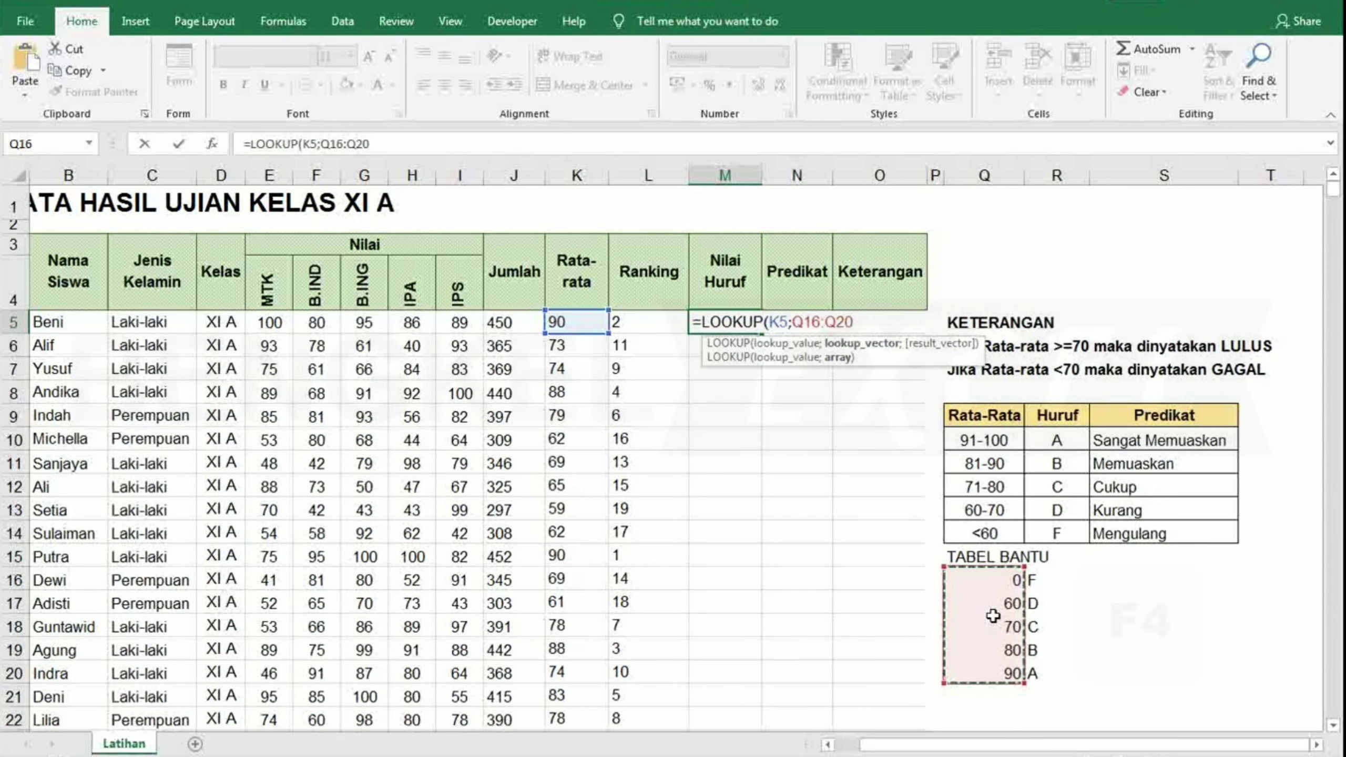
{"action": "key", "text": "F4"}
{"action": "type", "text": "$Q$20;"}
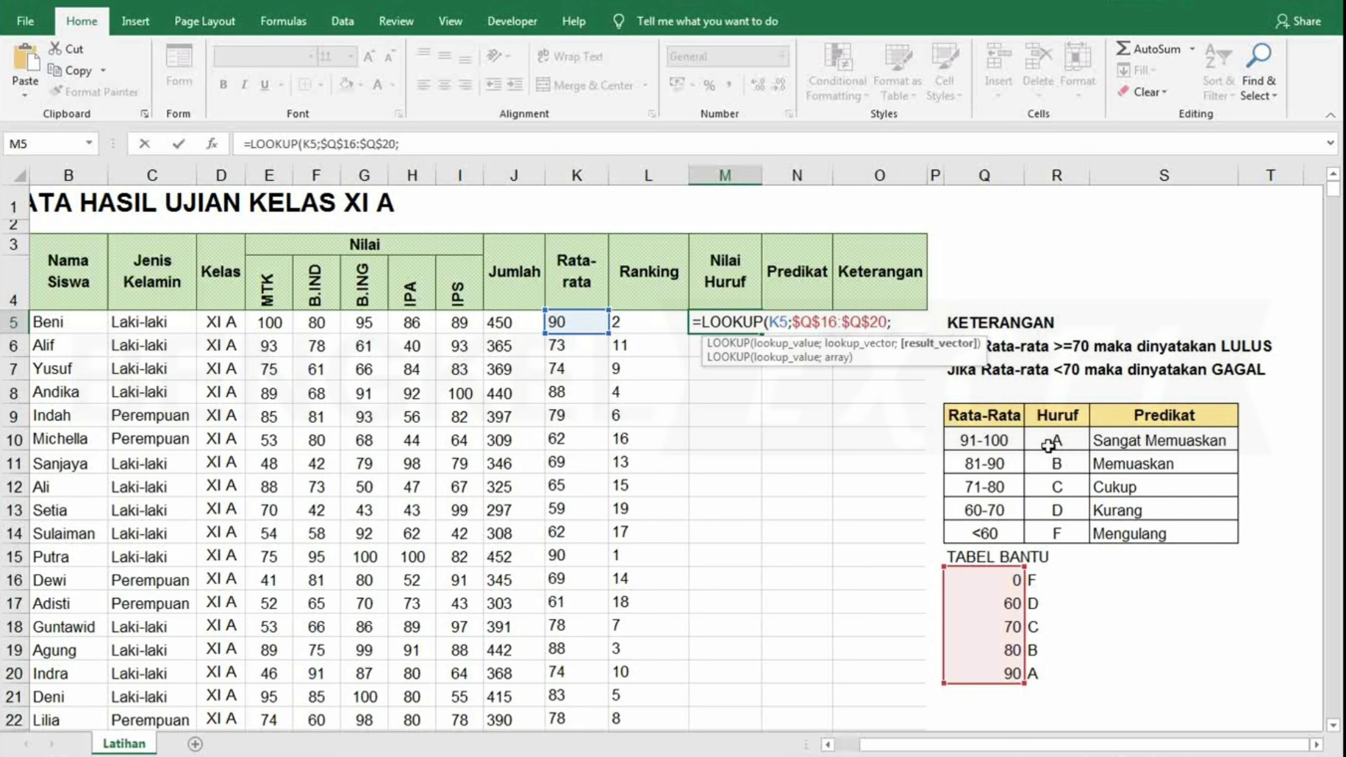
{"action": "left_click_drag", "start_coordinate": [1035, 580], "coordinate": [1045, 674]}
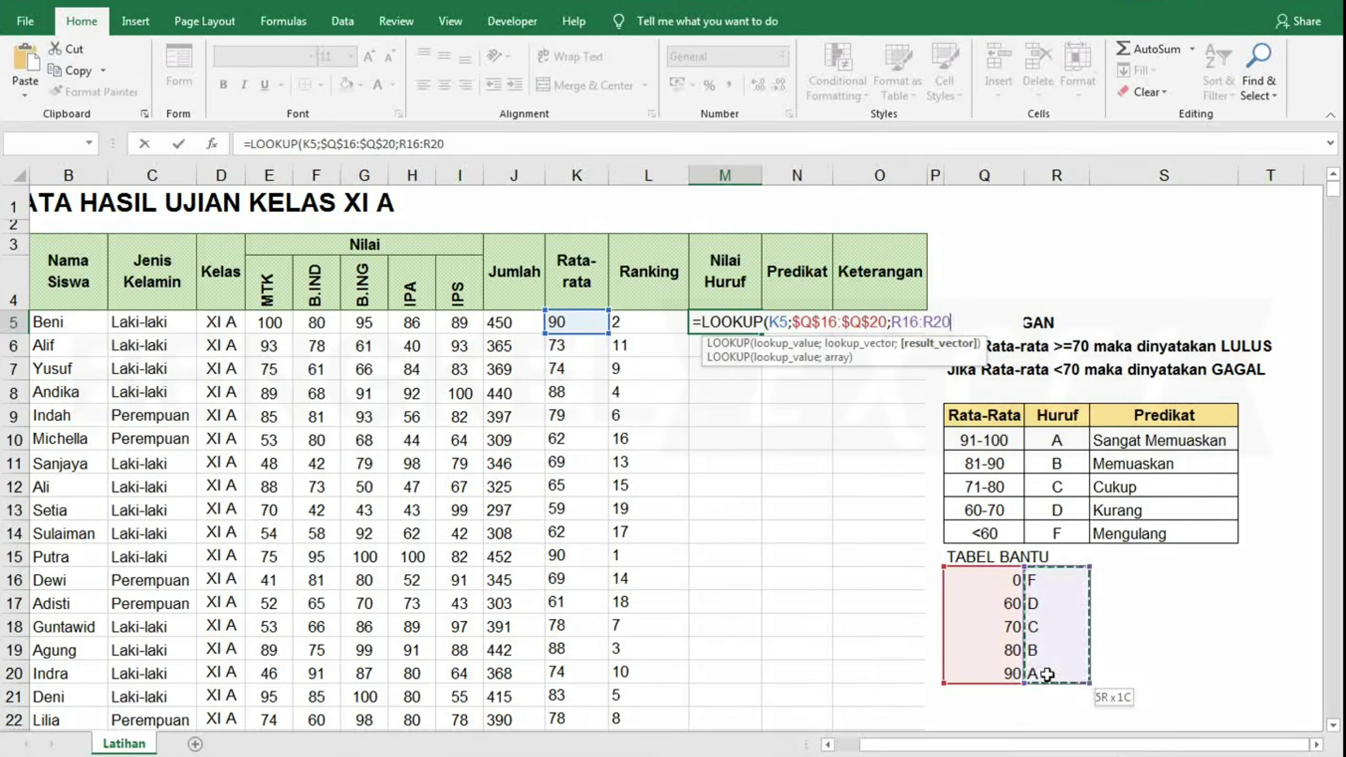
{"action": "key", "text": "F4"}
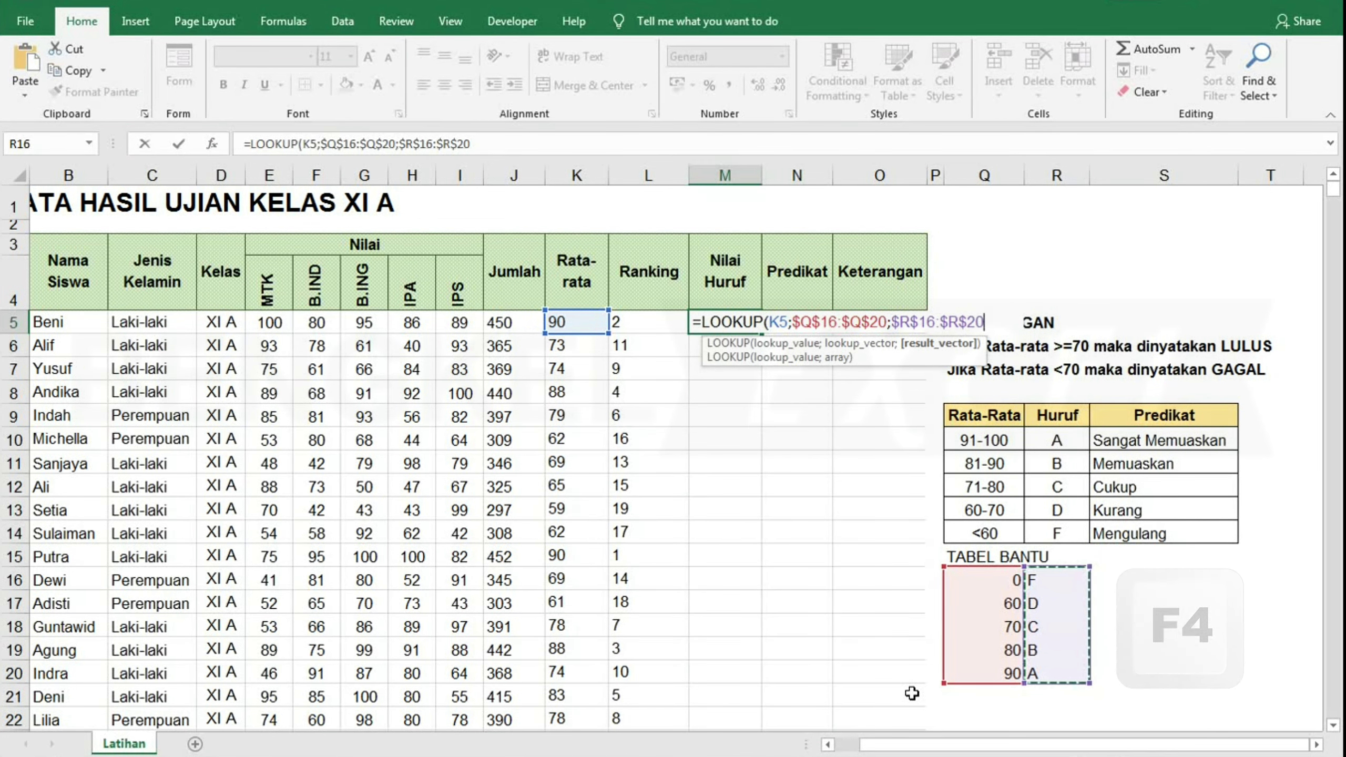
{"action": "type", "text": ")"}
{"action": "key", "text": "Return"}
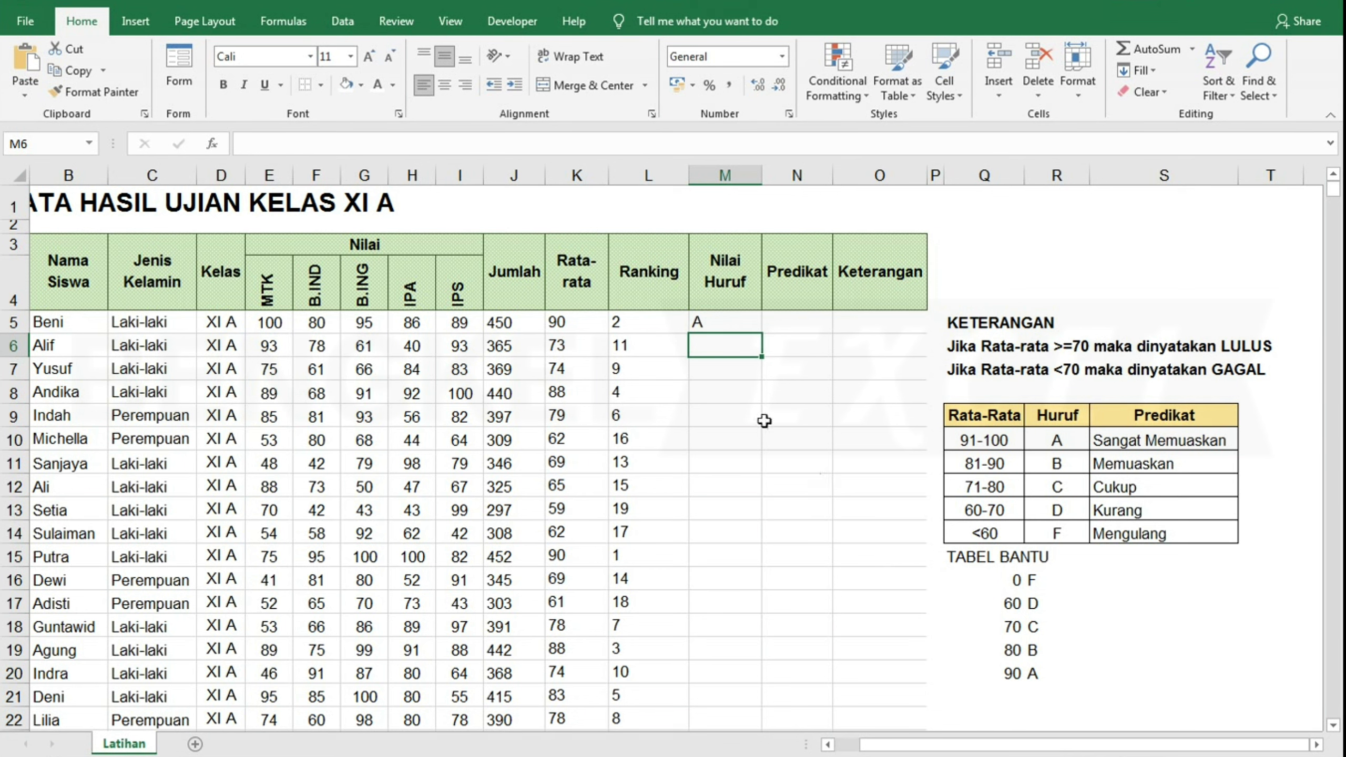
- Fill the LOOKUP grade formula from M5 down the Nilai Huruf column and check a copy
{"action": "left_click", "coordinate": [700, 321]}
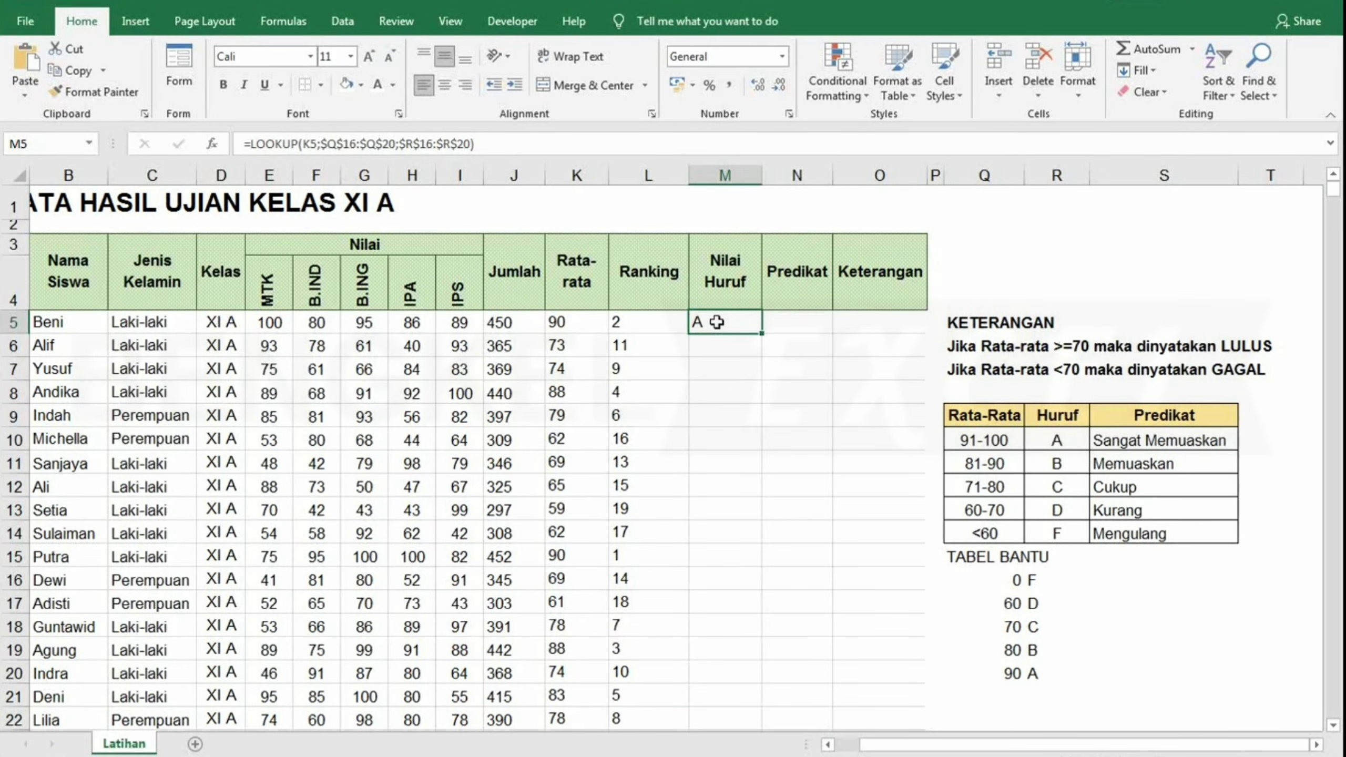
{"action": "double_click", "coordinate": [760, 333]}
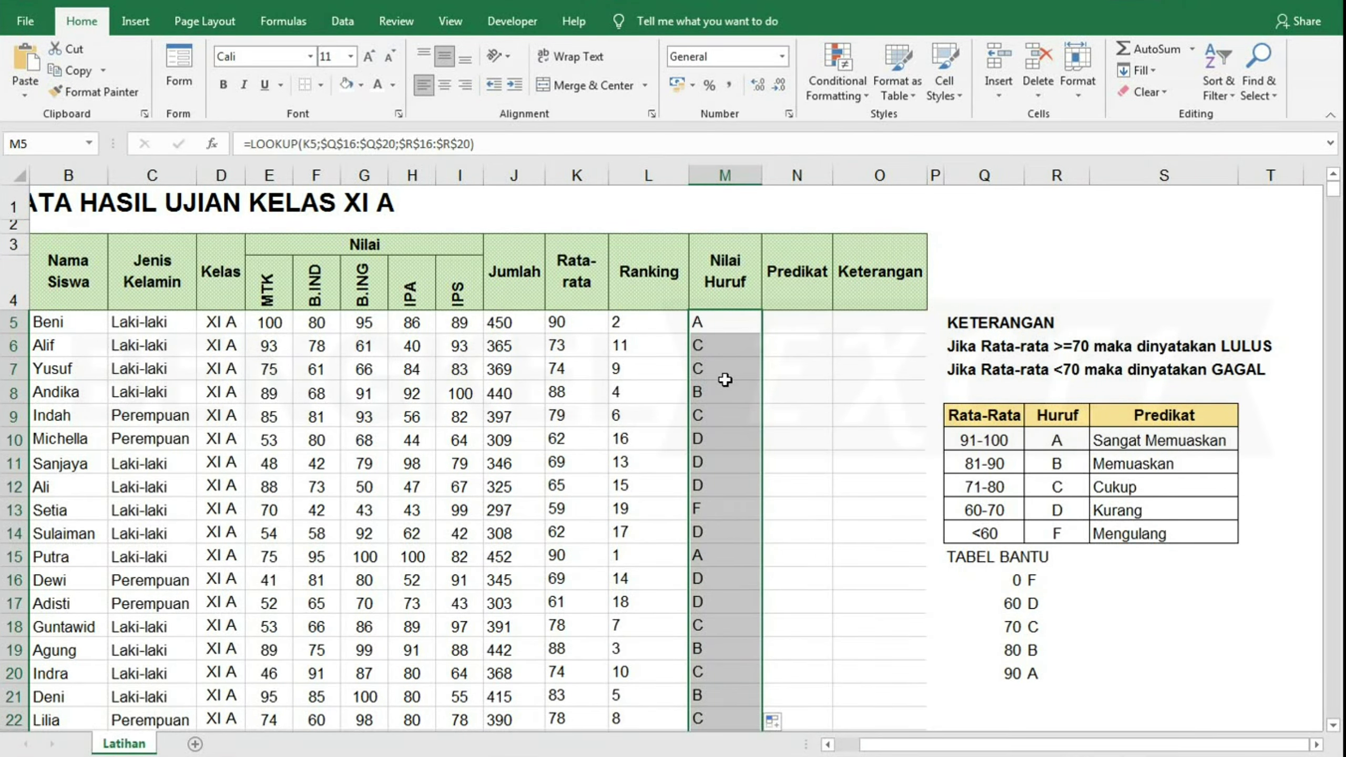
{"action": "scroll", "coordinate": [729, 379], "scroll_direction": "down", "scroll_amount": 2}
{"action": "left_click", "coordinate": [724, 453]}
{"action": "scroll", "coordinate": [671, 521], "scroll_direction": "up", "scroll_amount": 2}
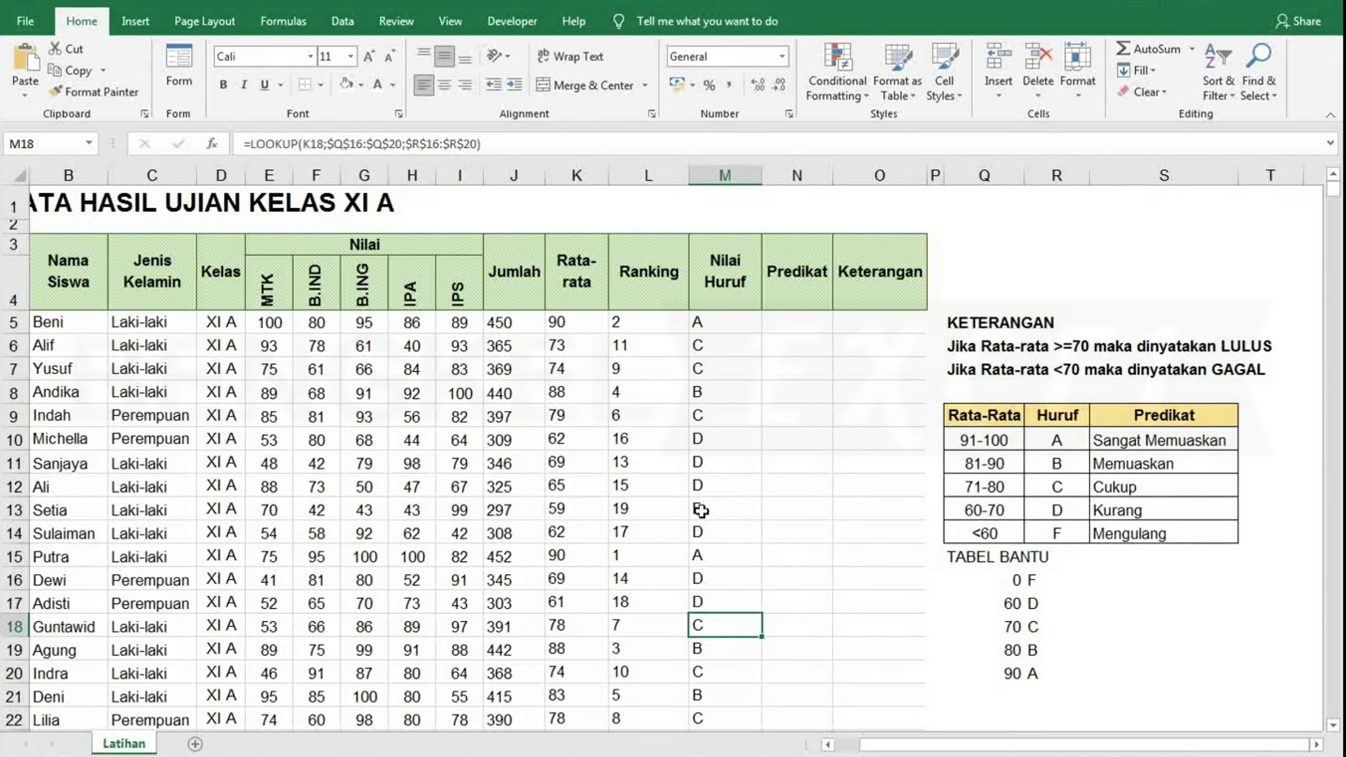
{"action": "left_click", "coordinate": [684, 323]}
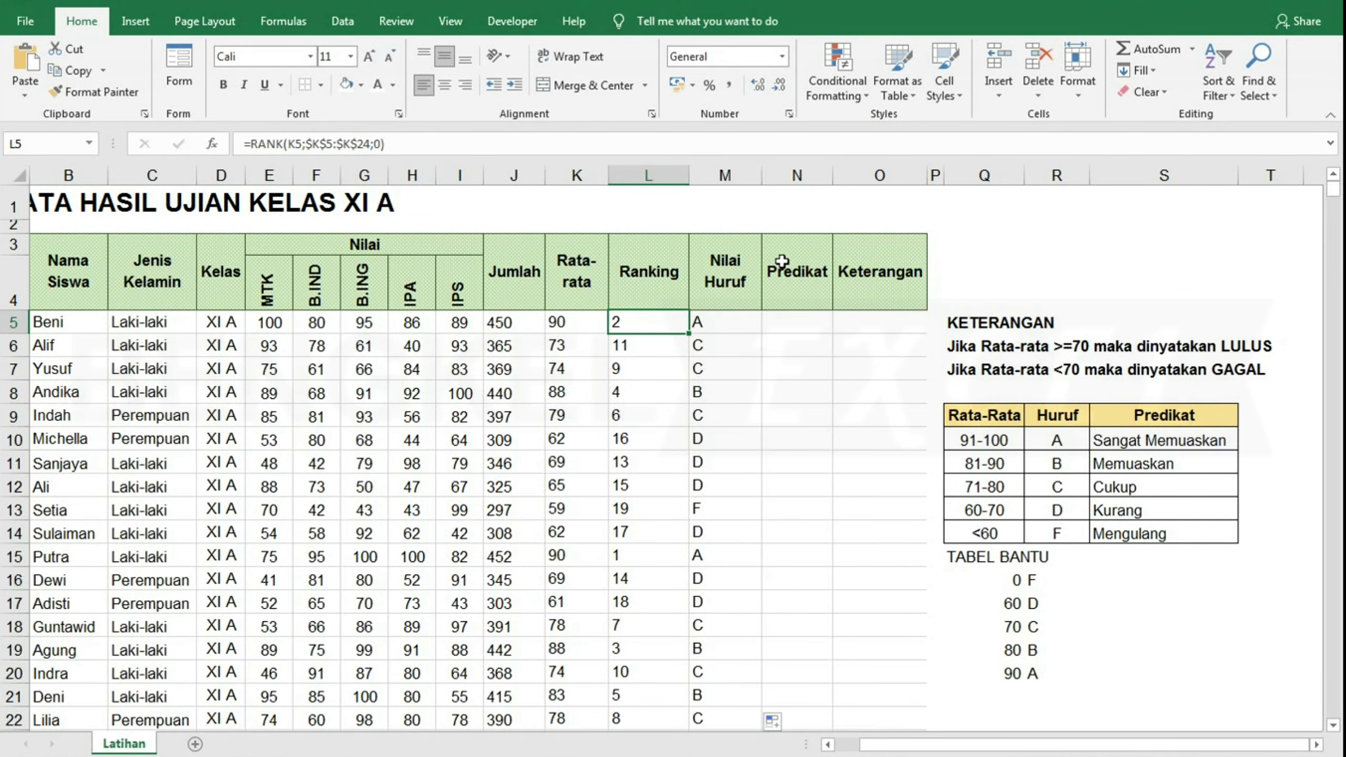
- Review the legend's predicates from Sangat Memuaskan to Mengulang, then select N5
{"action": "left_click", "coordinate": [779, 265]}
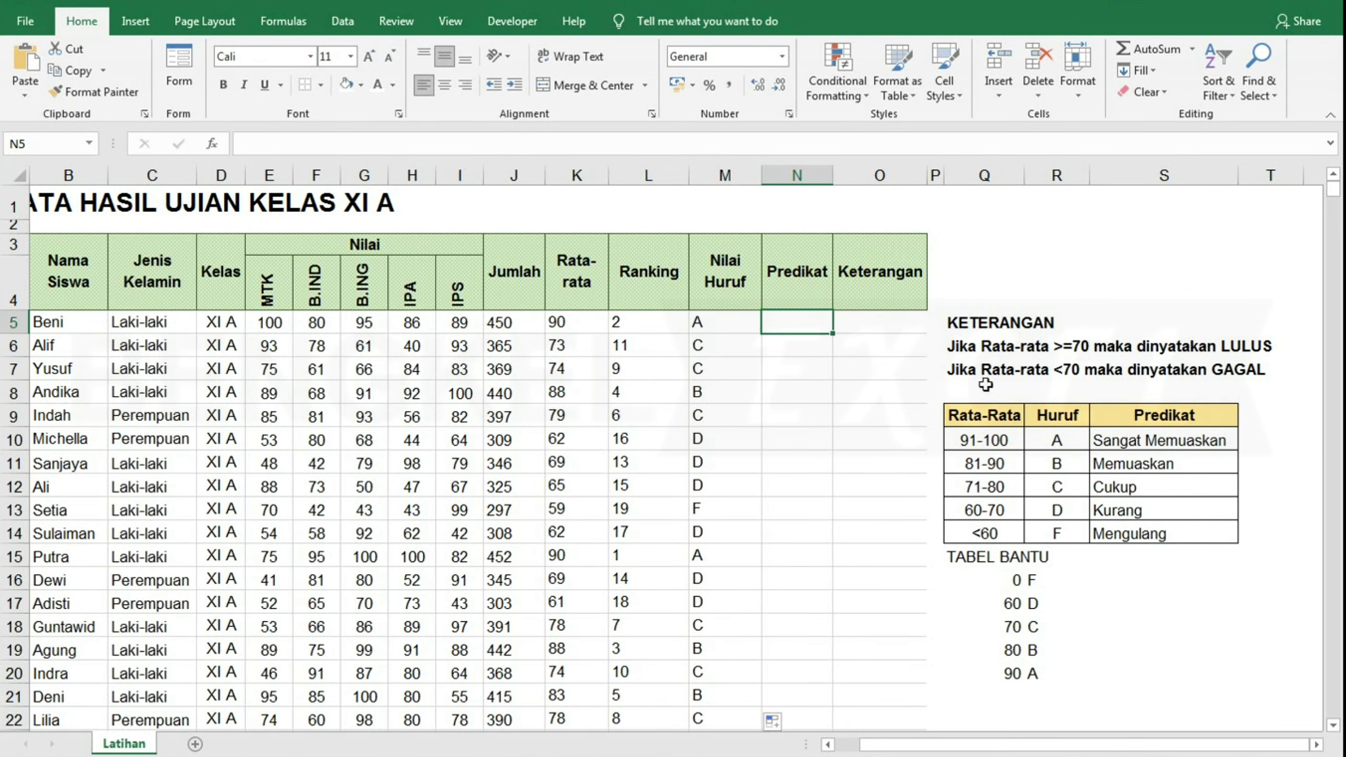
{"action": "left_click", "coordinate": [1154, 443]}
{"action": "left_click", "coordinate": [1145, 461]}
{"action": "left_click", "coordinate": [1134, 510]}
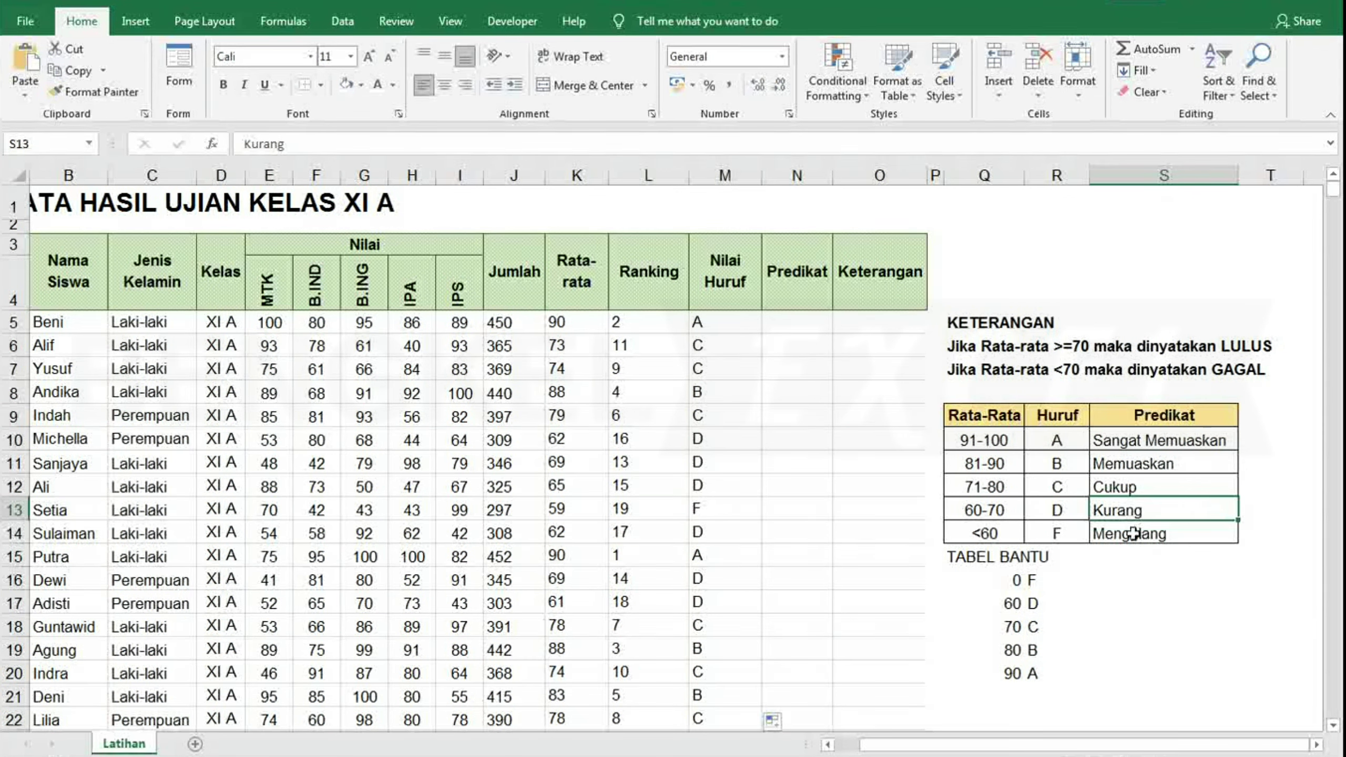
{"action": "left_click", "coordinate": [1132, 534]}
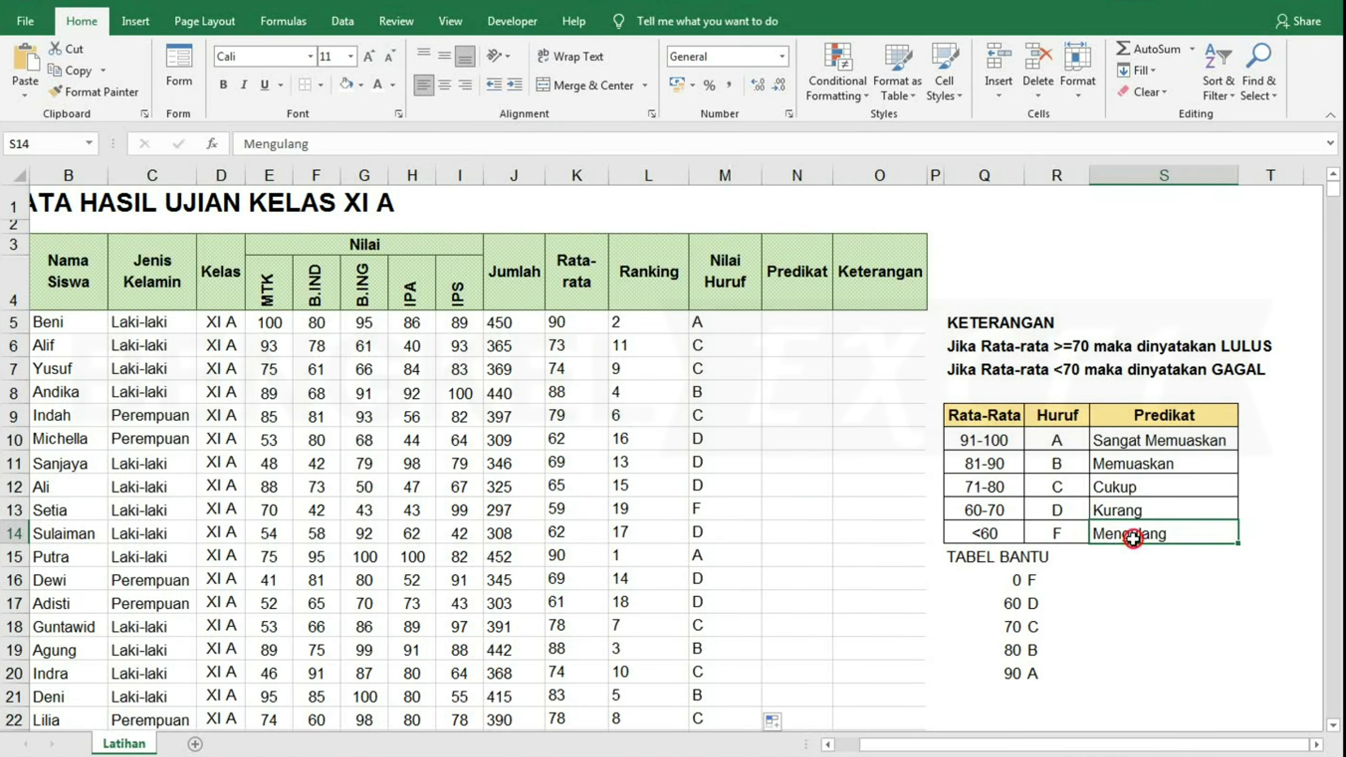
{"action": "left_click", "coordinate": [805, 326]}
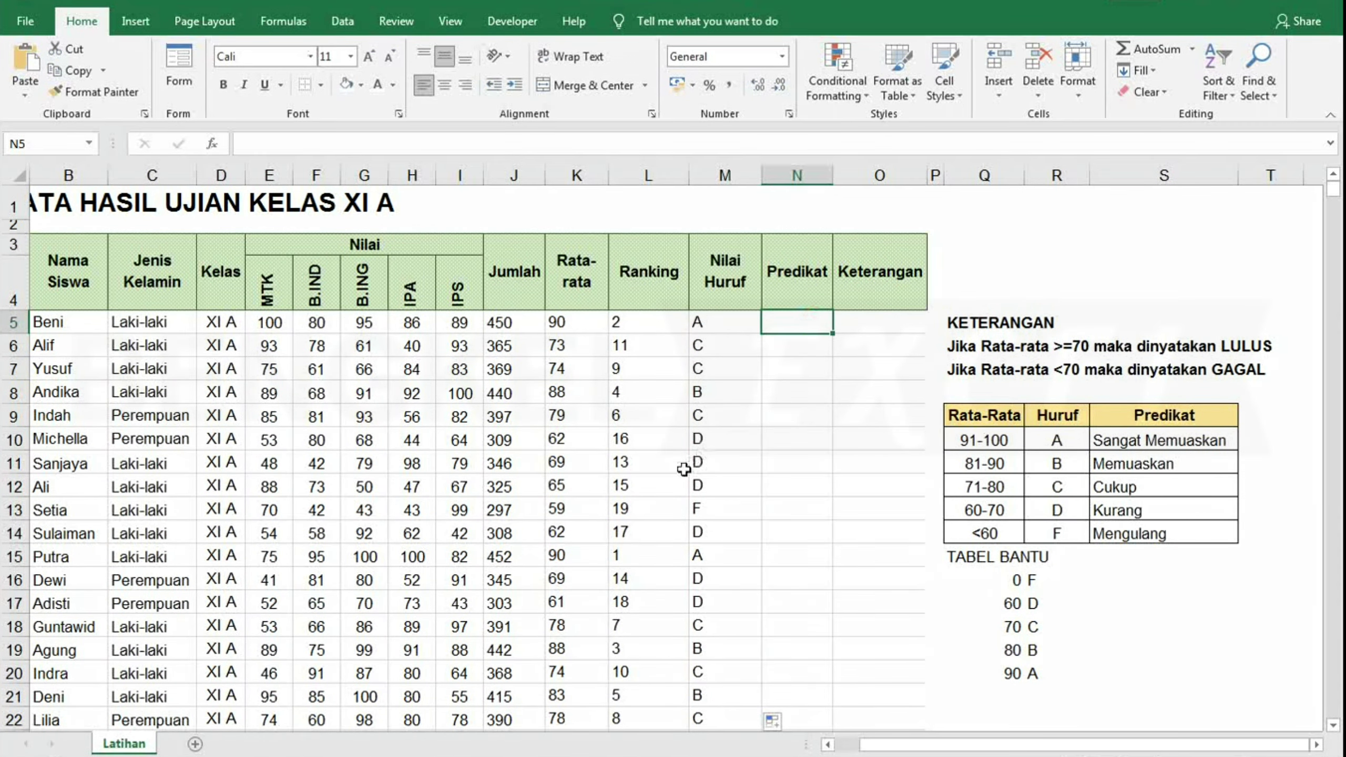
- Enter =VLOOKUP(M5;$R$10:$S$14;2;FALSE) in N5 for the first student's predicate
{"action": "type", "text": "=vloo"}
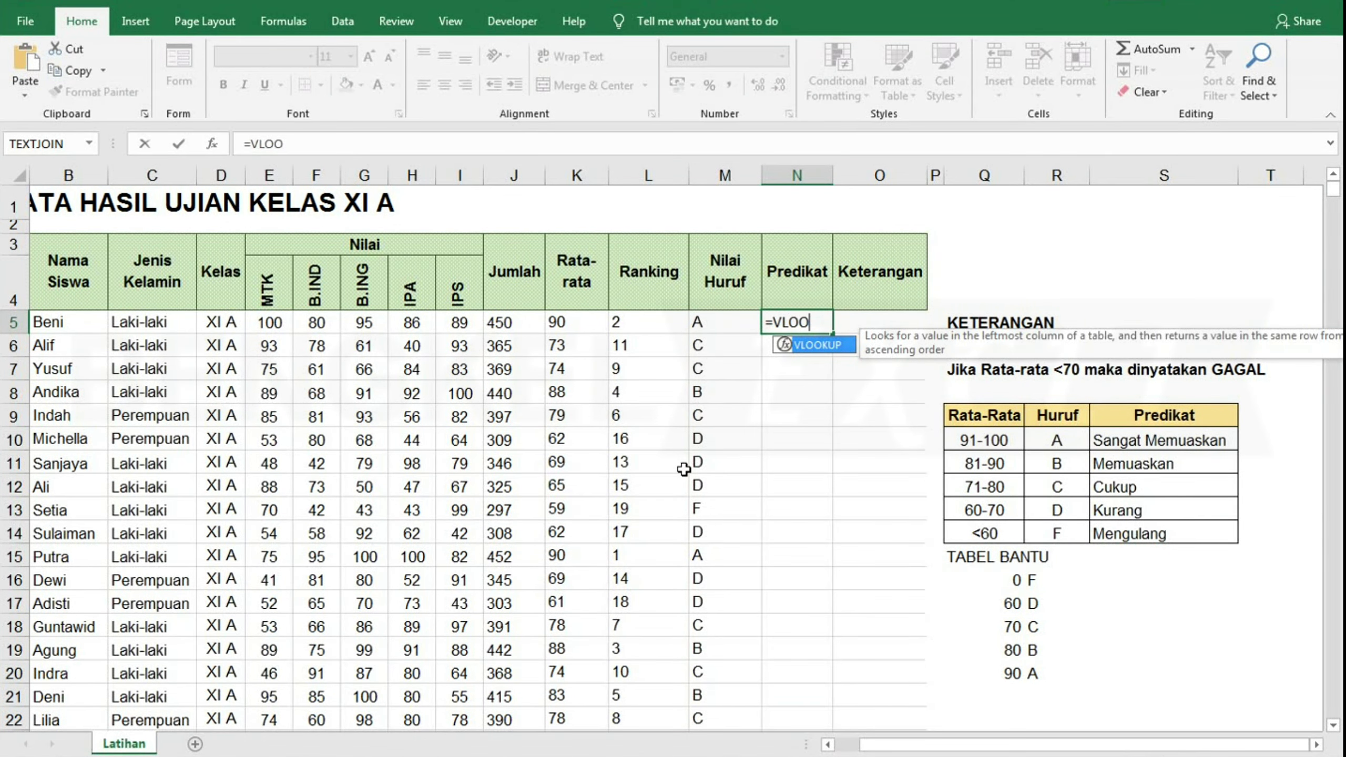
{"action": "key", "text": "Tab"}
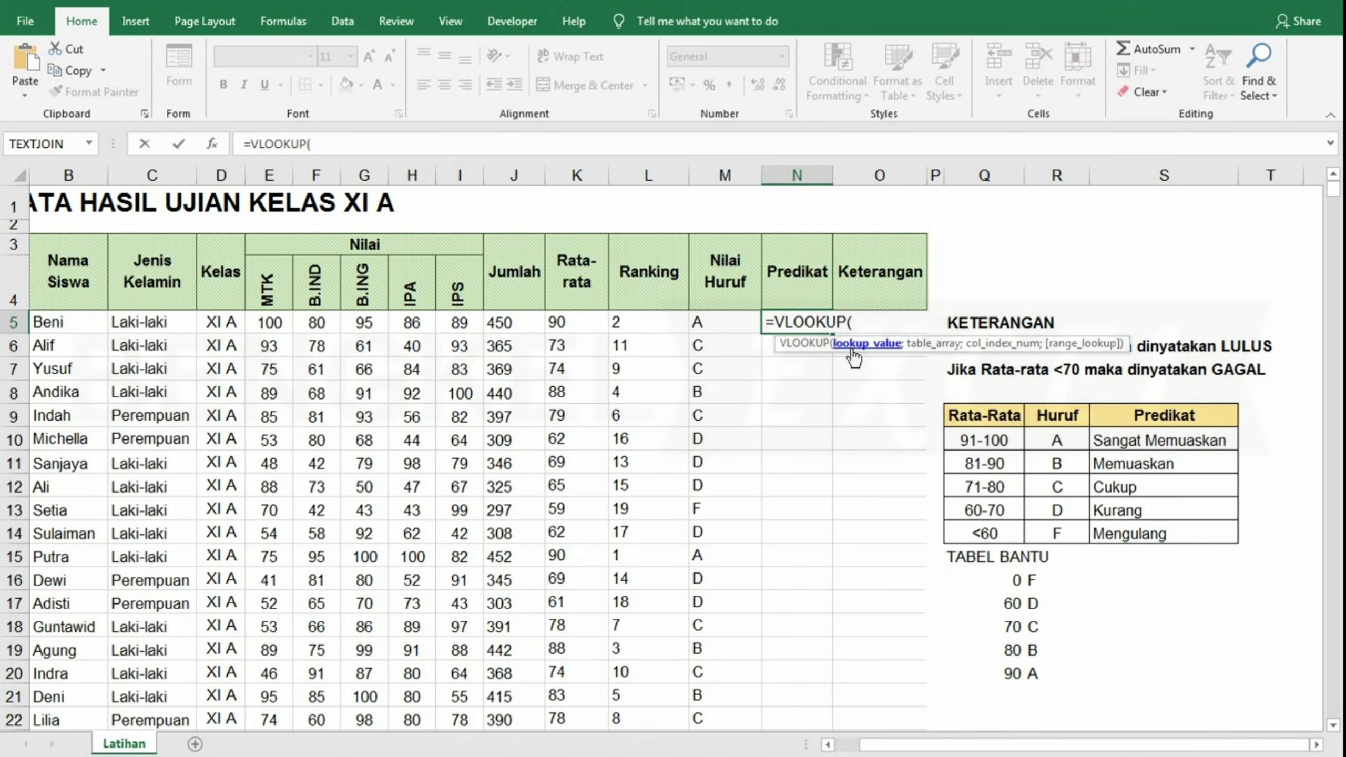
{"action": "left_click", "coordinate": [709, 322]}
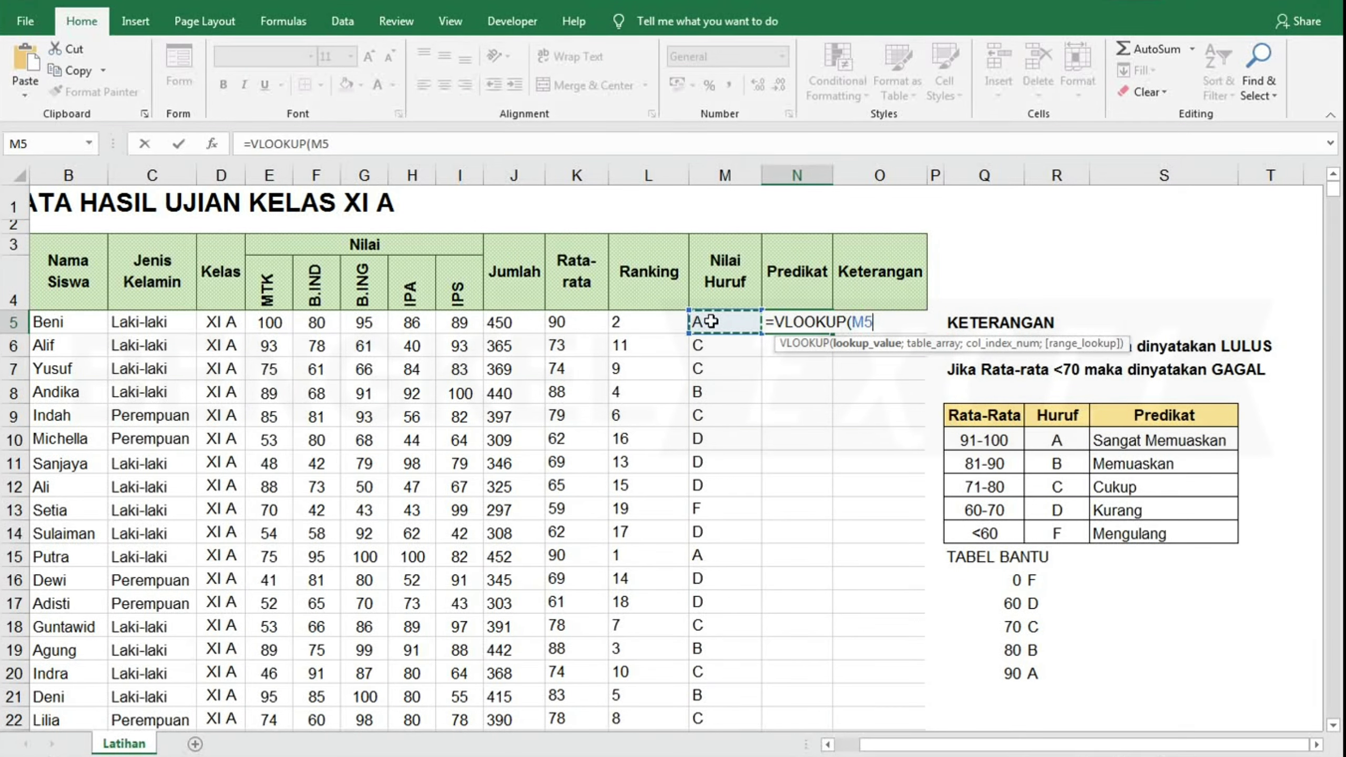
{"action": "type", "text": ";"}
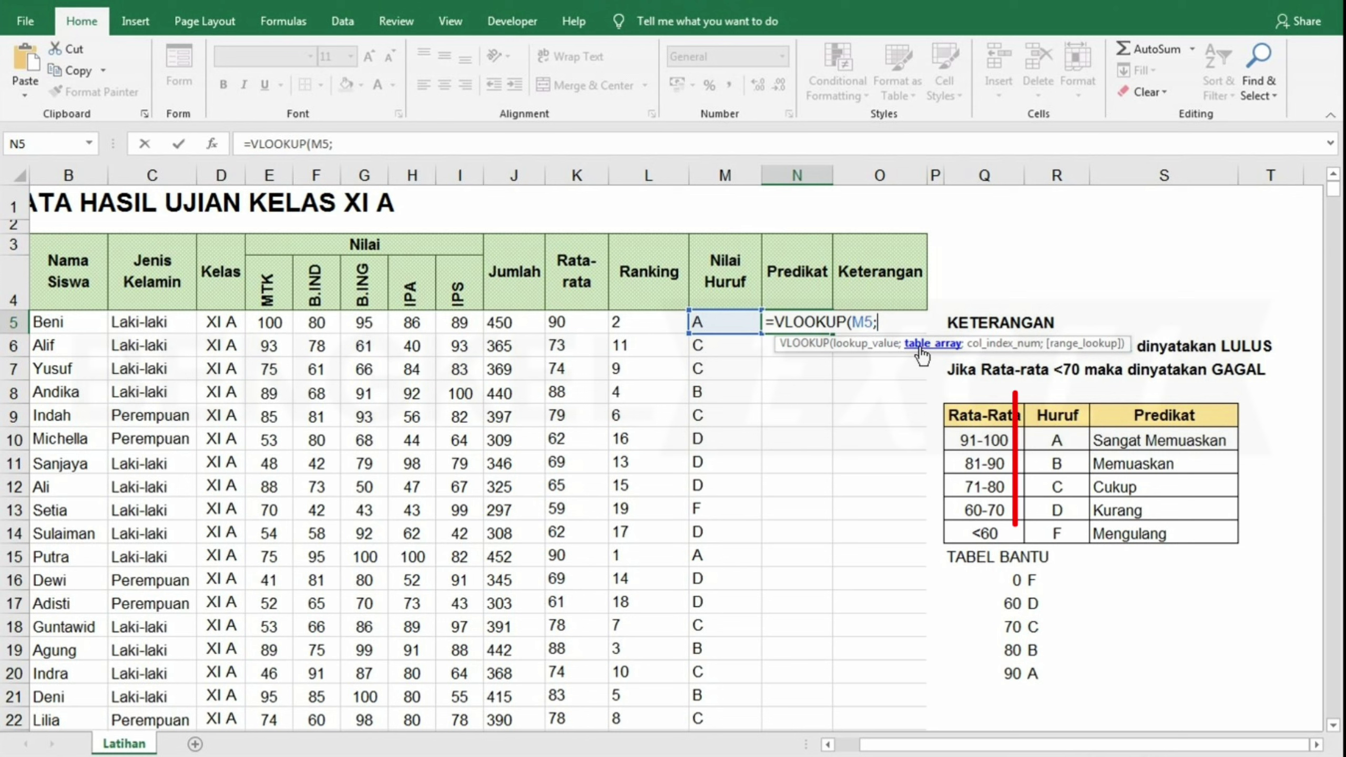
{"action": "left_click_drag", "start_coordinate": [1042, 429], "coordinate": [1157, 533]}
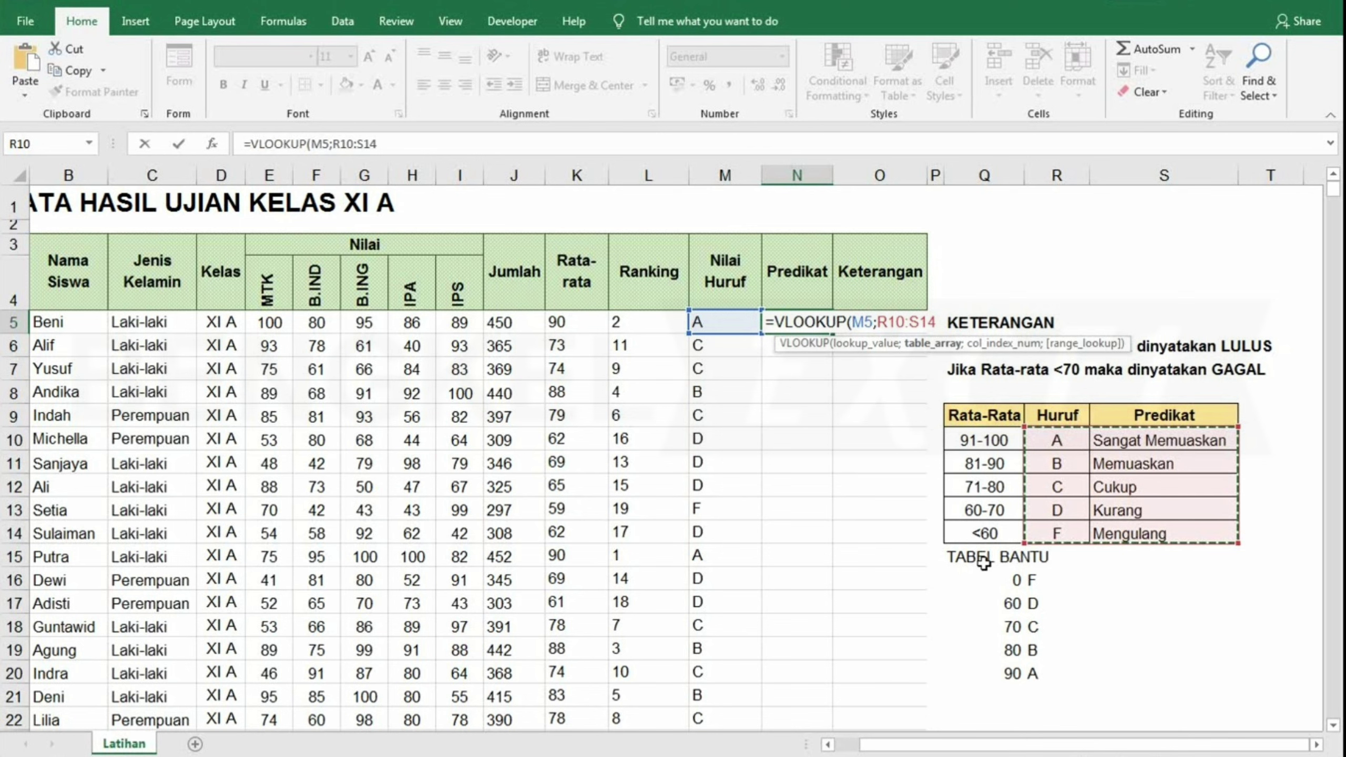
{"action": "key", "text": "F4"}
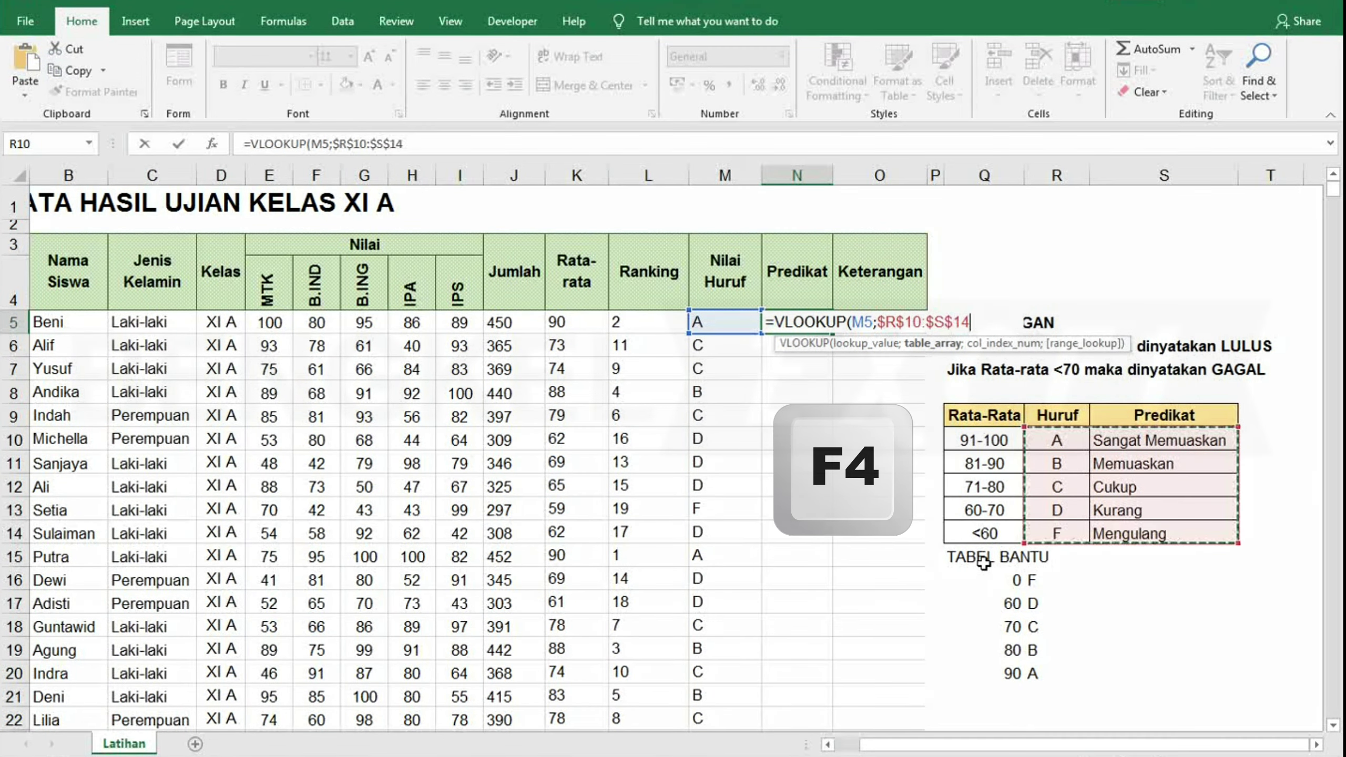
{"action": "type", "text": ";"}
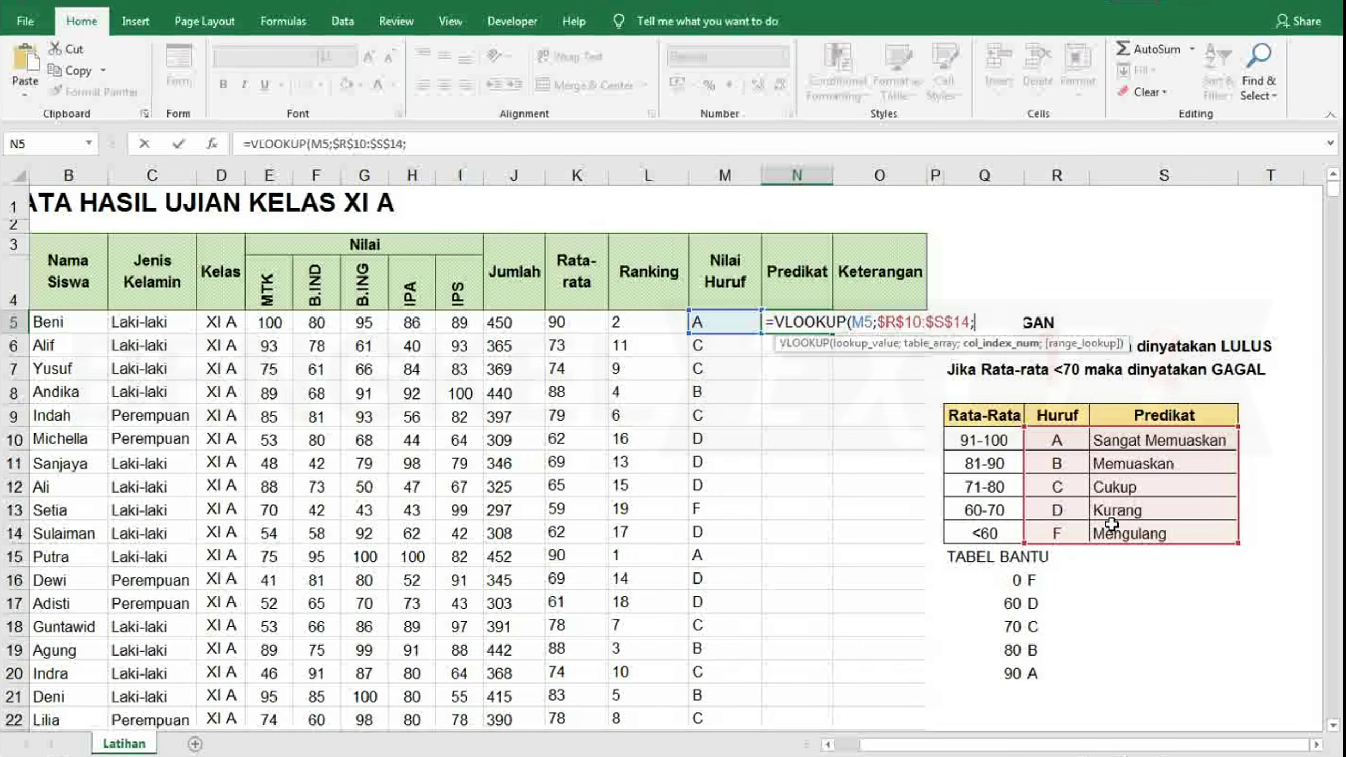
{"action": "type", "text": "2"}
{"action": "type", "text": ";"}
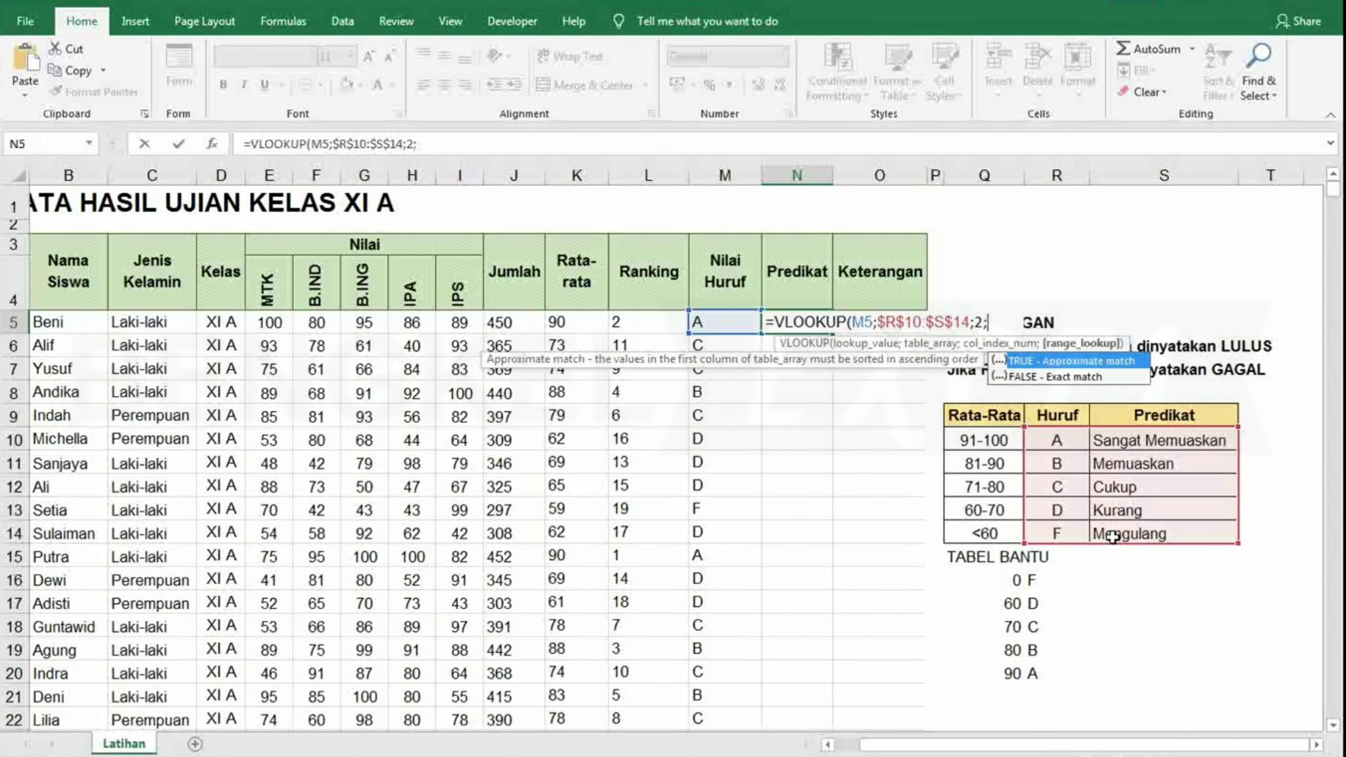
{"action": "type", "text": "FALSE"}
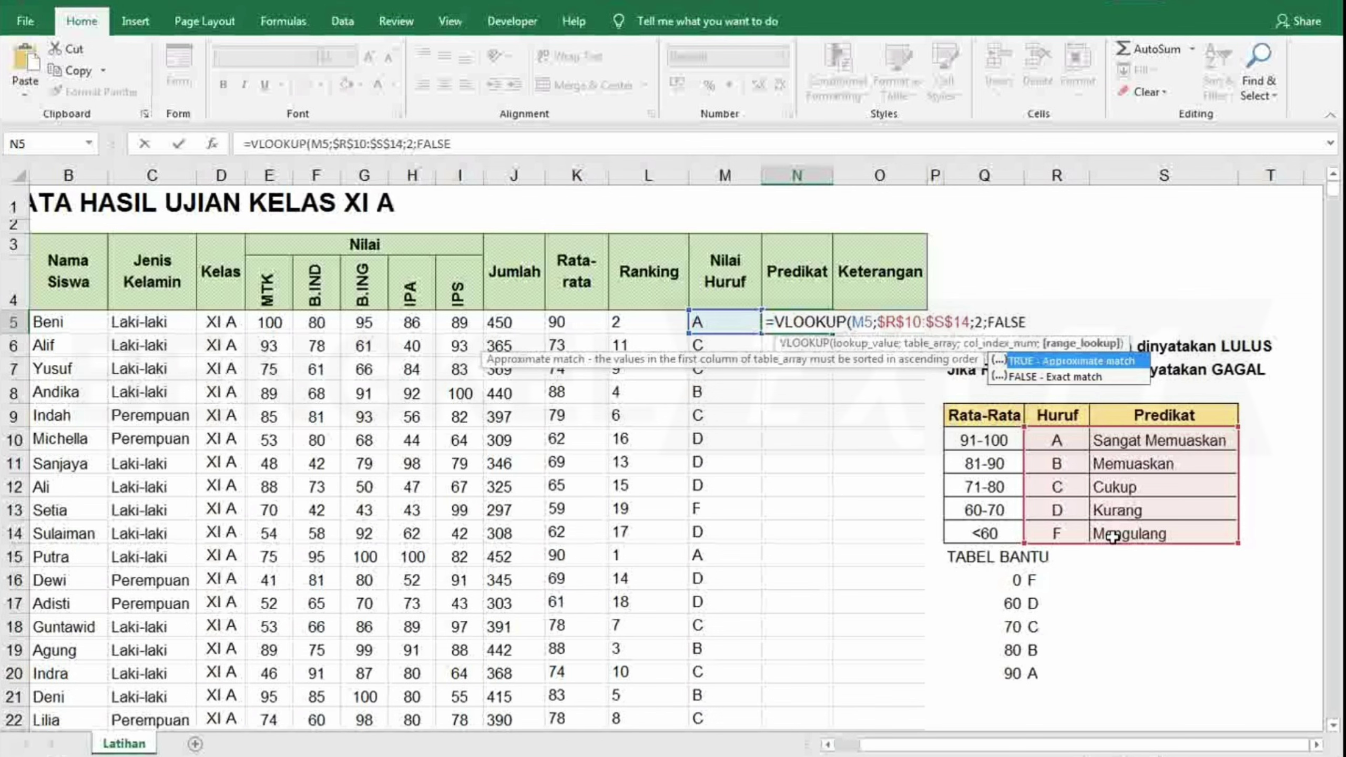
{"action": "type", "text": ")"}
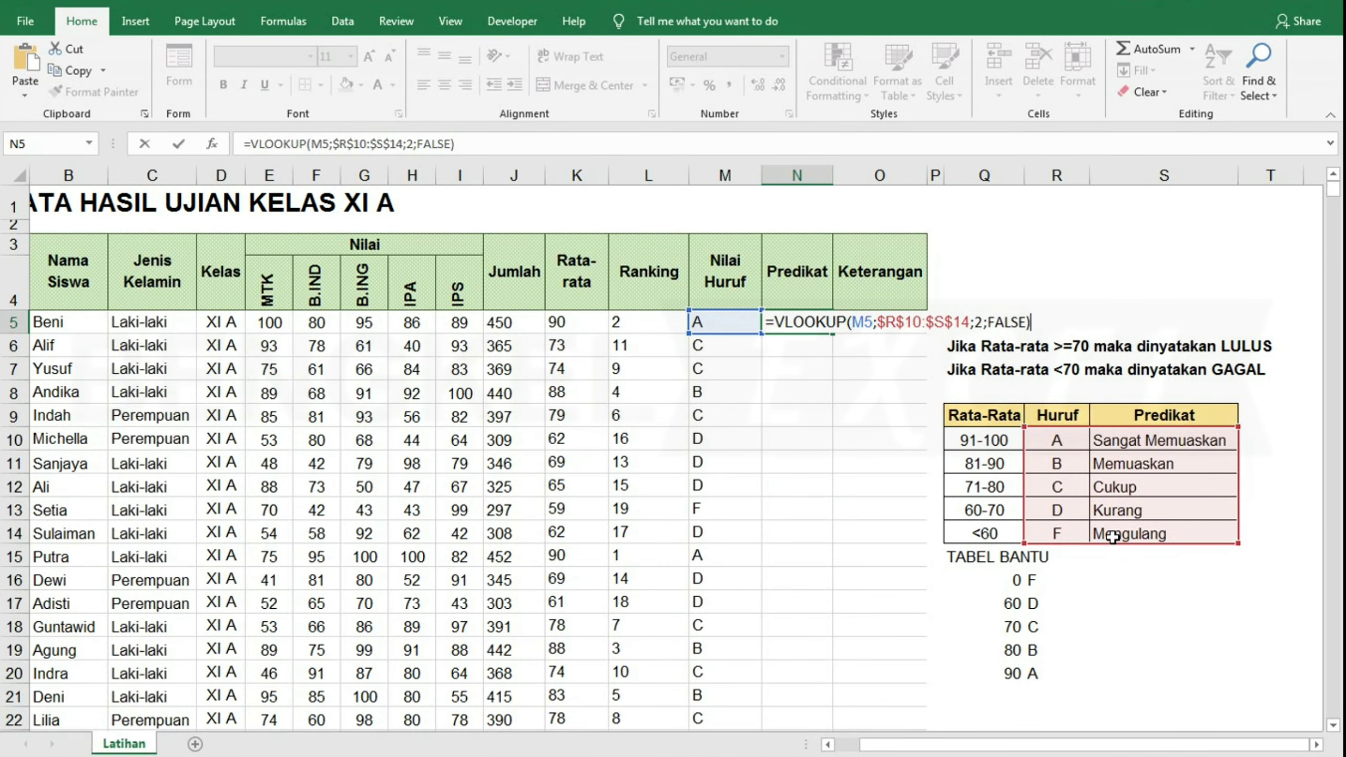
{"action": "key", "text": "Return"}
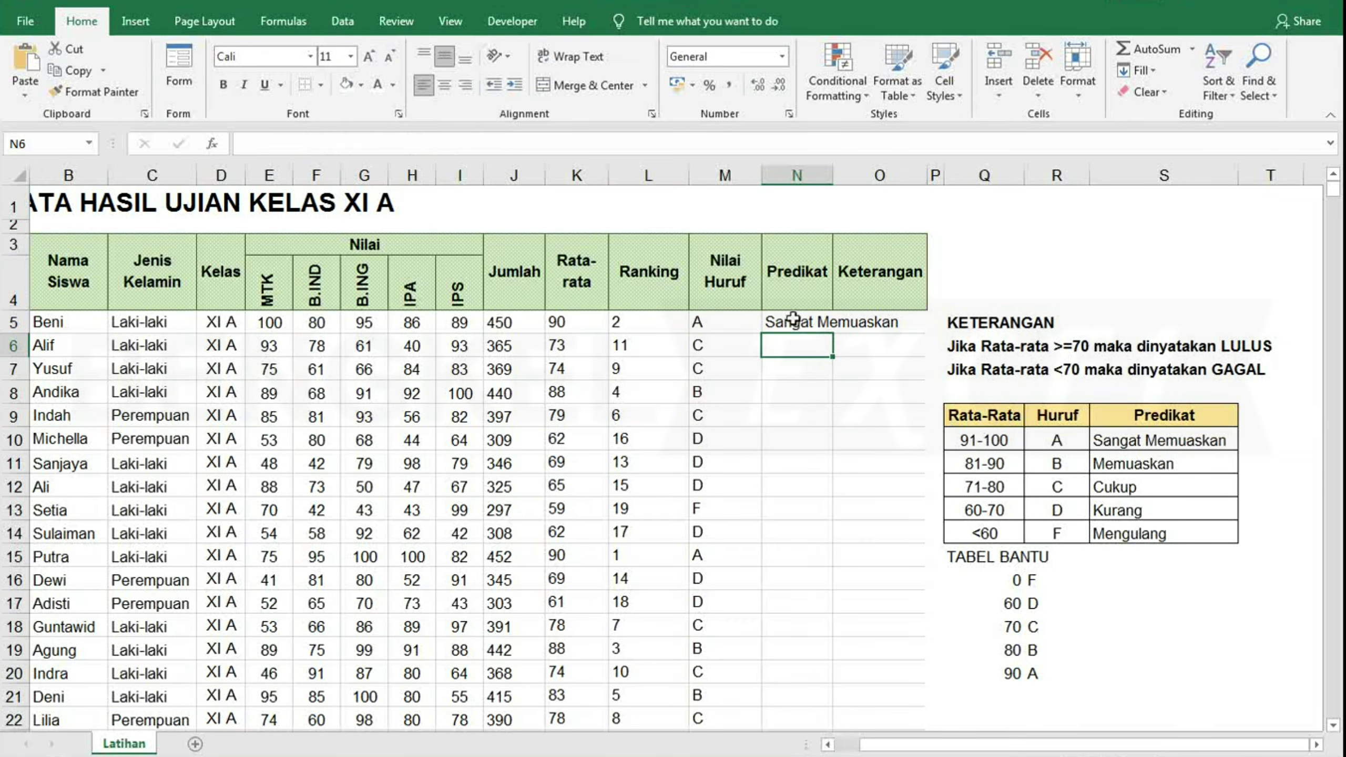
- Copy the VLOOKUP predicate formula down the Predikat column for all students
{"action": "left_click", "coordinate": [793, 319]}
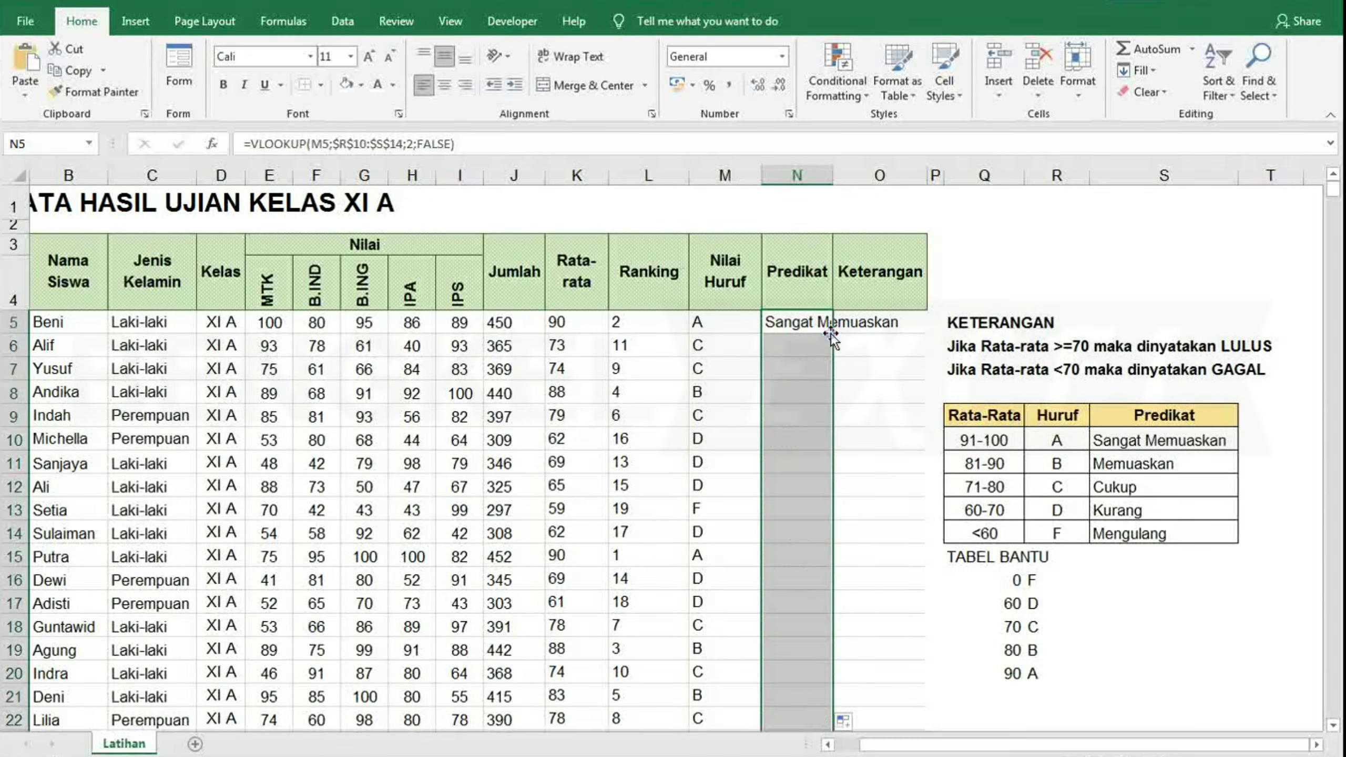
{"action": "double_click", "coordinate": [833, 333]}
{"action": "left_click", "coordinate": [853, 479]}
{"action": "scroll", "coordinate": [805, 530], "scroll_direction": "down", "scroll_amount": 2}
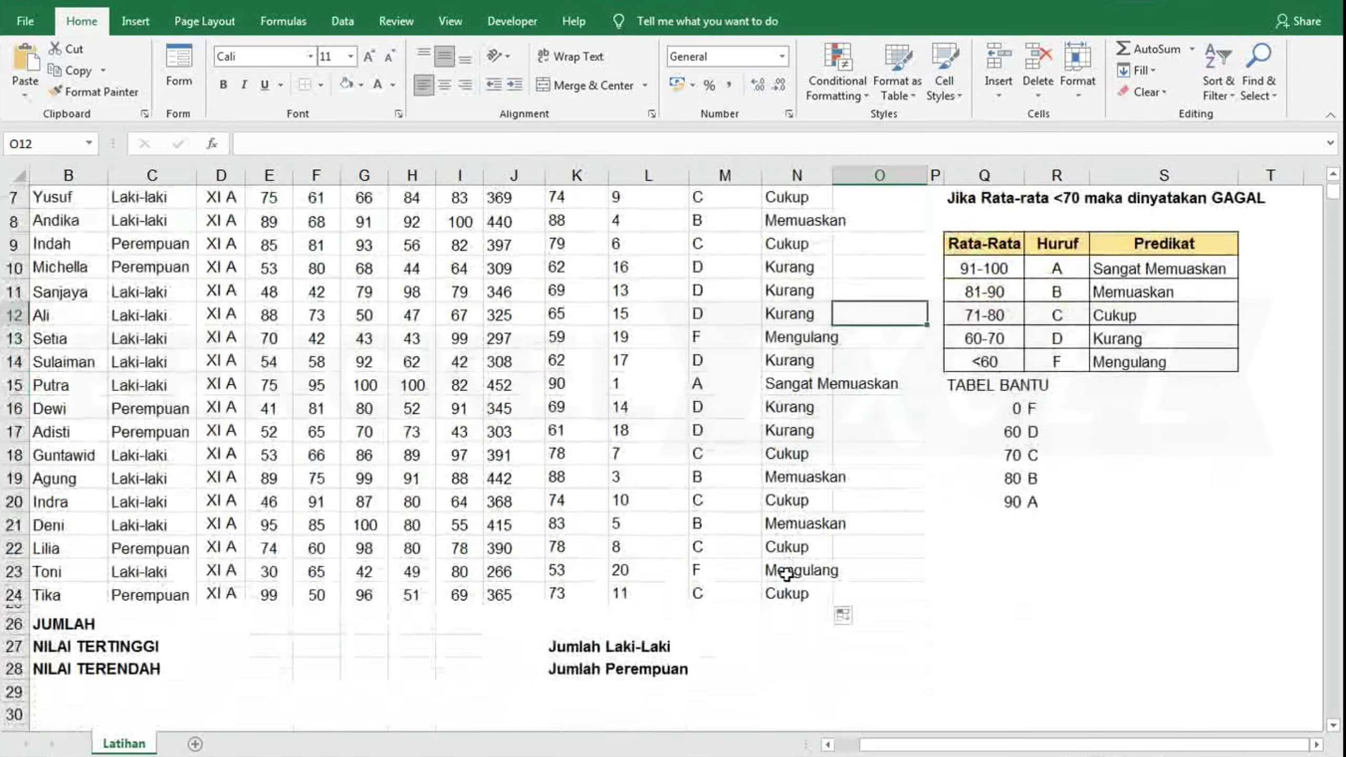
{"action": "scroll", "coordinate": [773, 555], "scroll_direction": "up", "scroll_amount": 1}
{"action": "scroll", "coordinate": [689, 424], "scroll_direction": "up", "scroll_amount": 1}
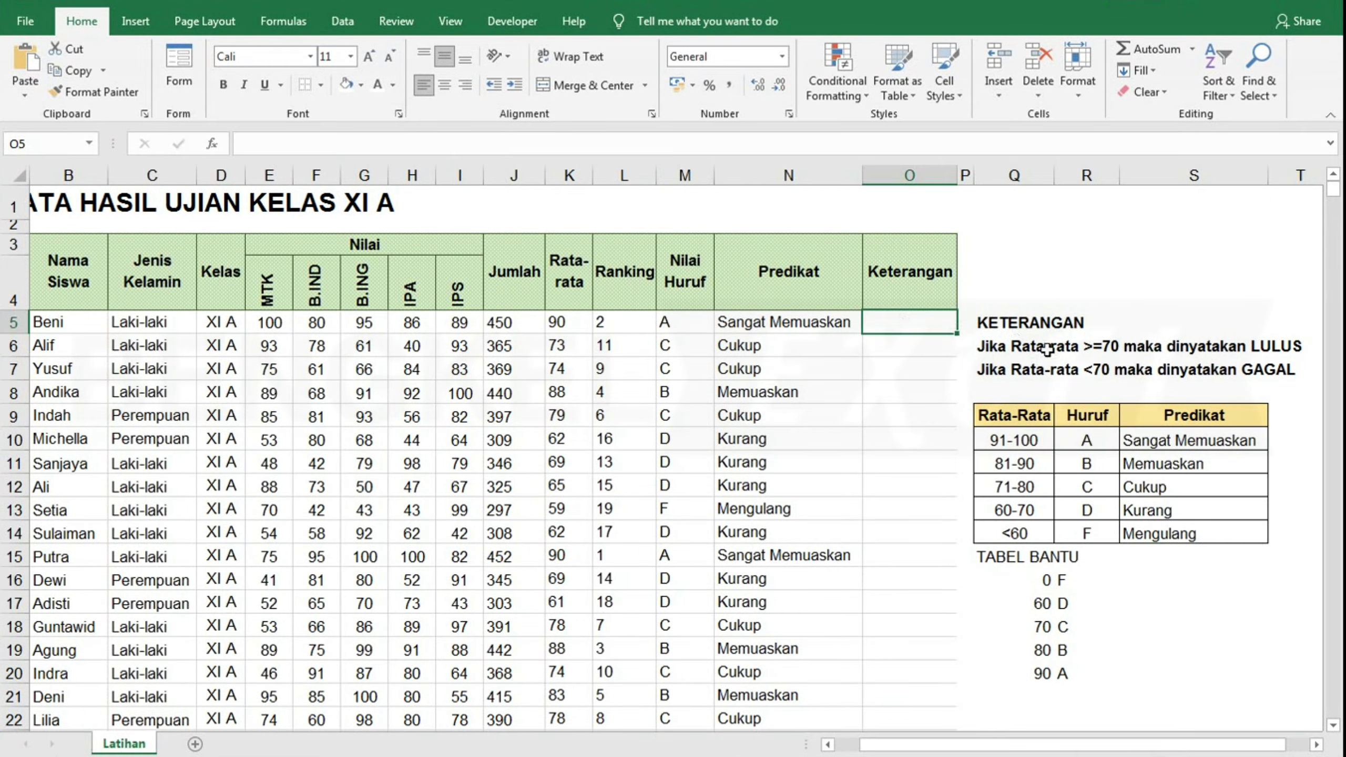
- Start an IF formula in O5 that tests whether the average in K5 is >=70
{"action": "left_click", "coordinate": [1046, 349]}
{"action": "left_click", "coordinate": [906, 322]}
{"action": "type", "text": "=I"}
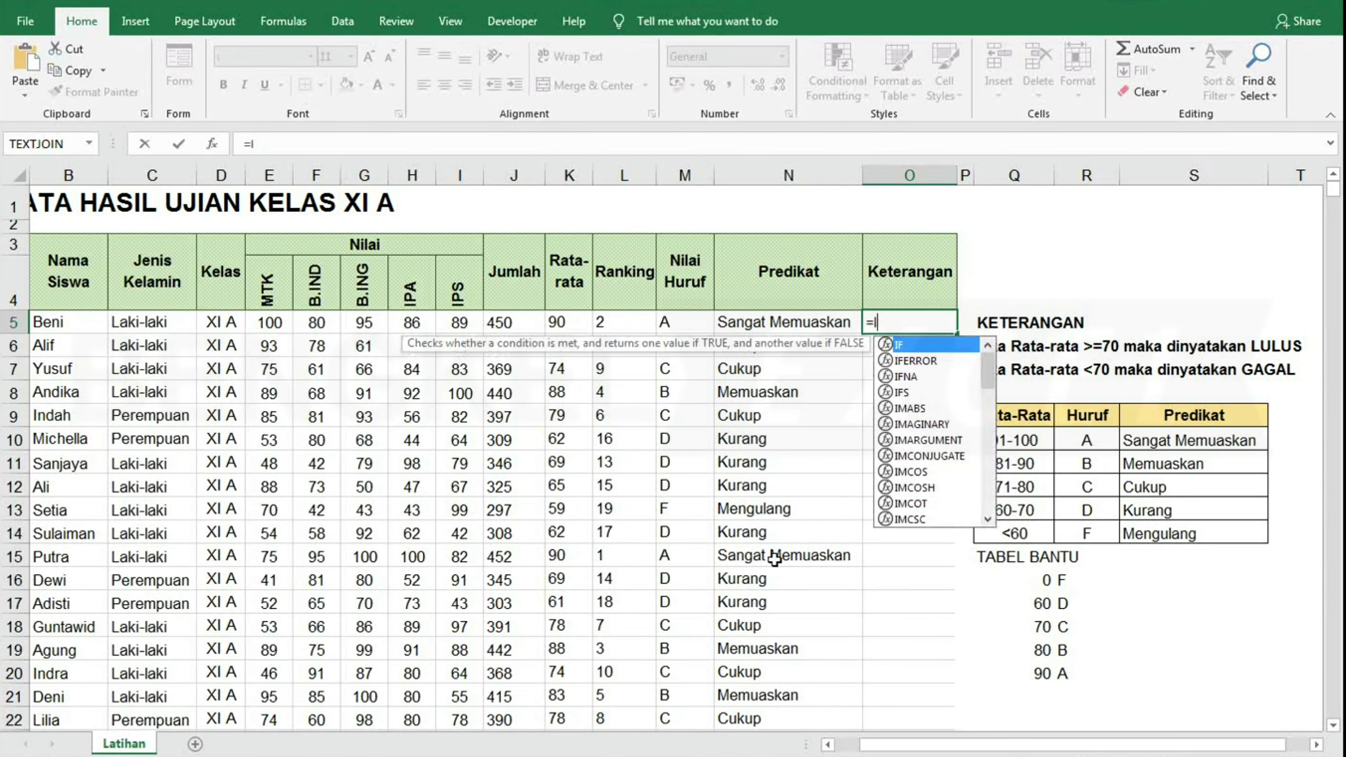
{"action": "type", "text": "F("}
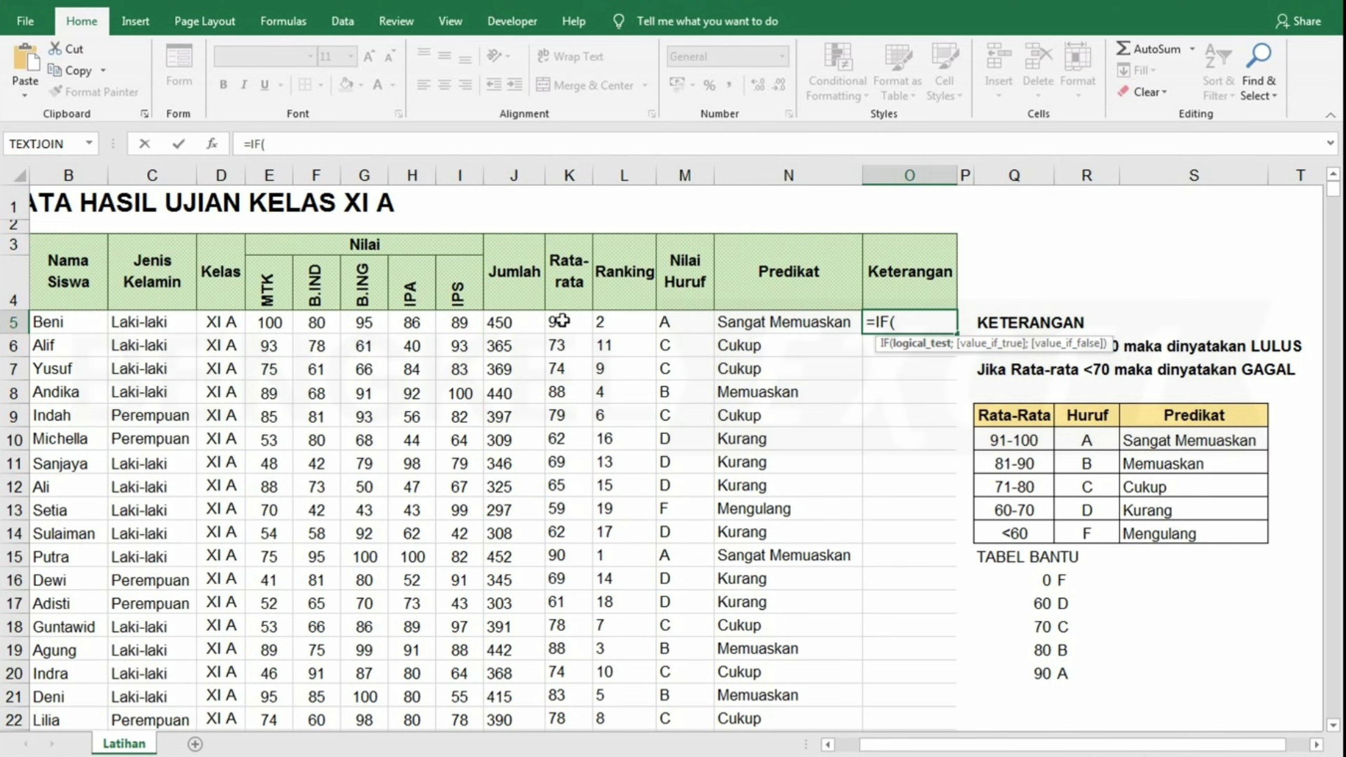
{"action": "left_click", "coordinate": [561, 321]}
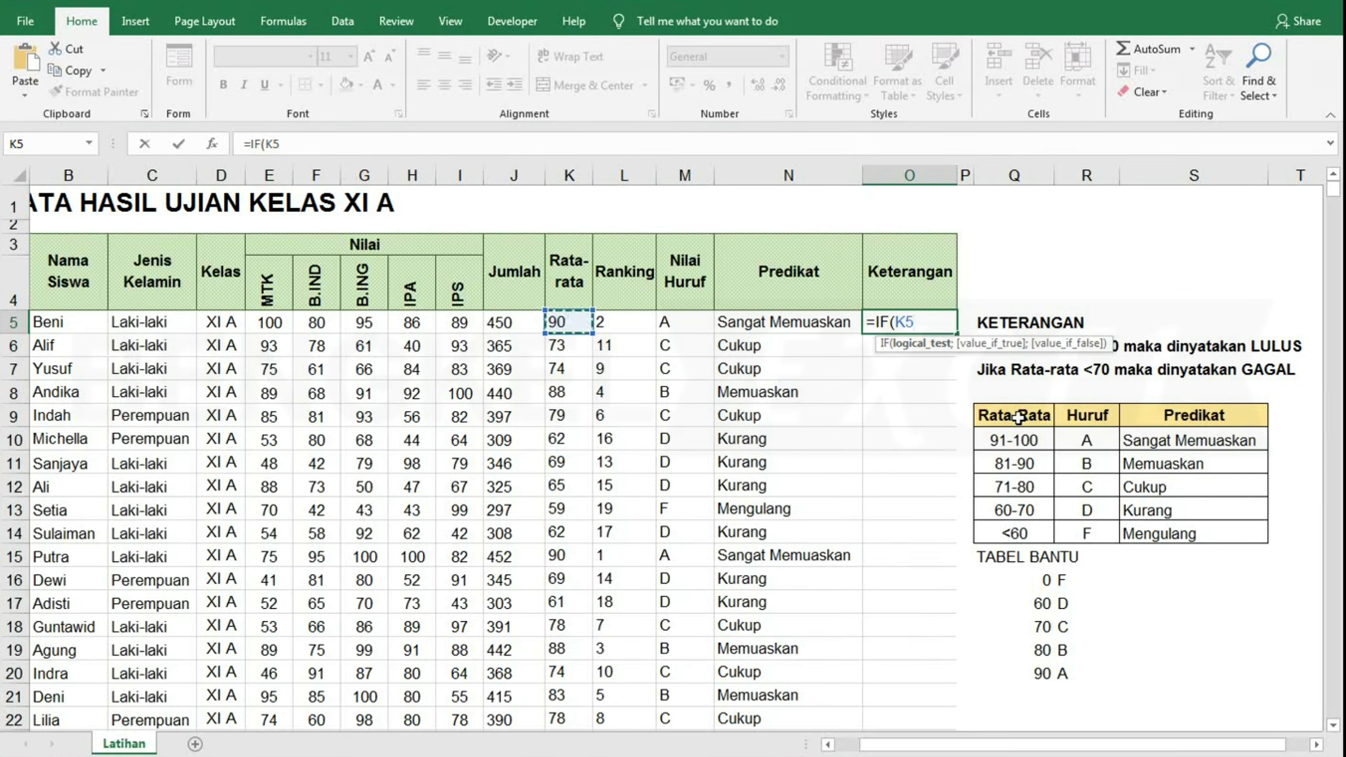
{"action": "type", "text": ">"}
{"action": "type", "text": "="}
{"action": "type", "text": "70"}
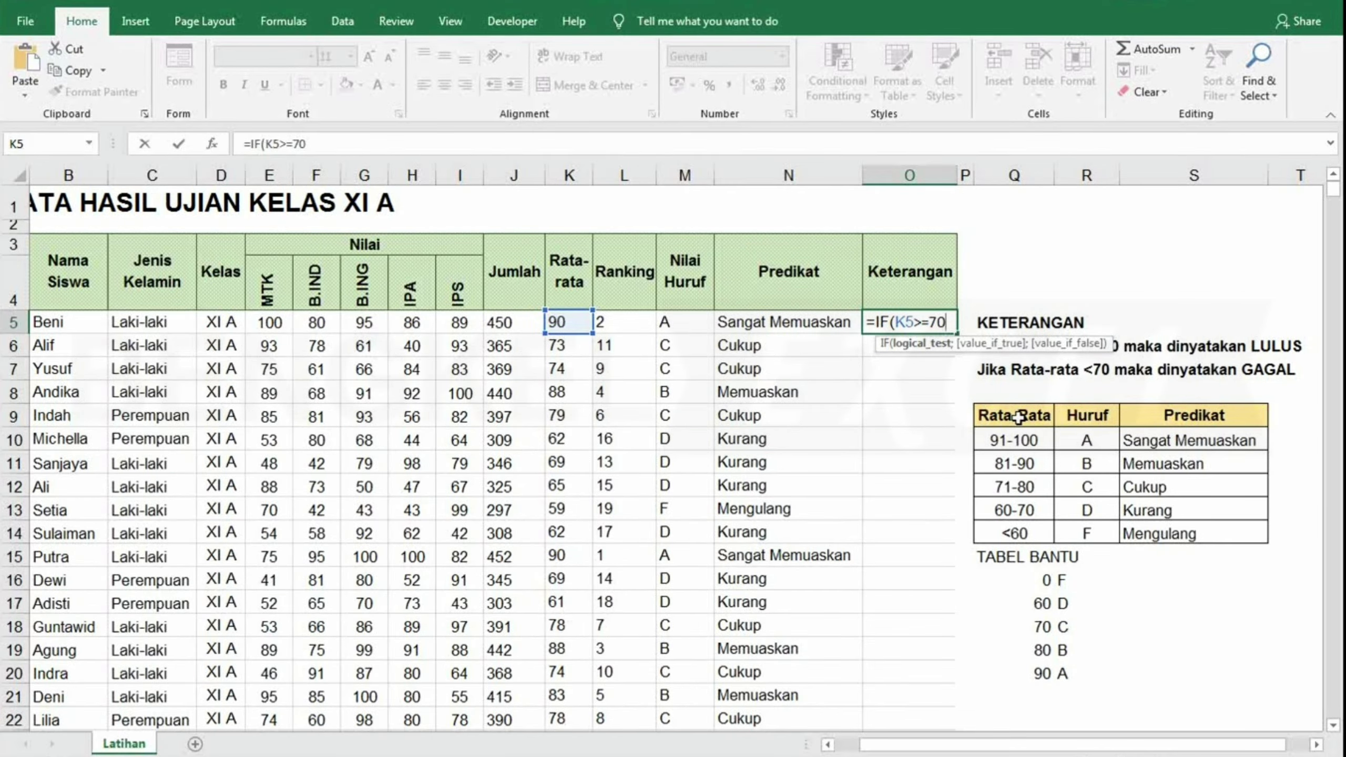
- Finish =IF(K5>=70;"LULUS";"GAGAL") and copy it down the Keterangan column
{"action": "type", "text": ";"}
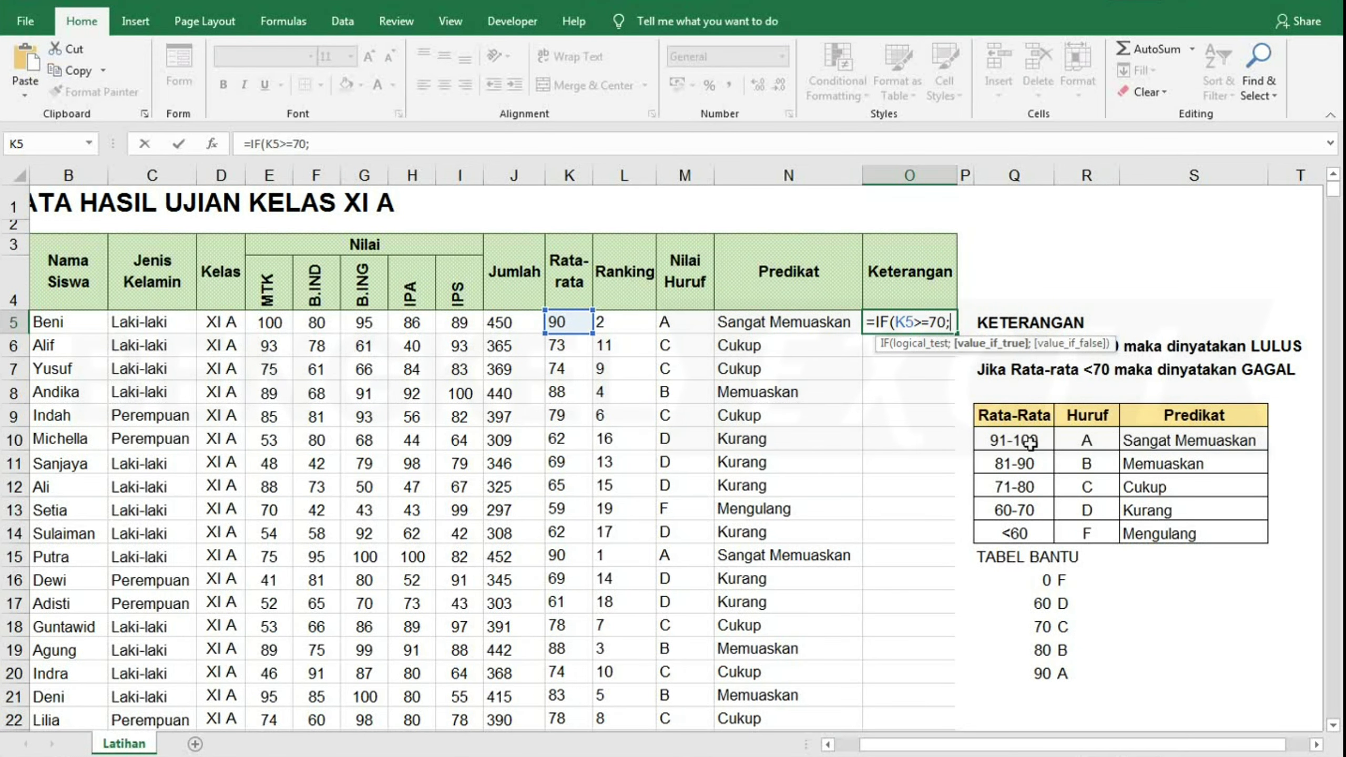
{"action": "type", "text": "l"}
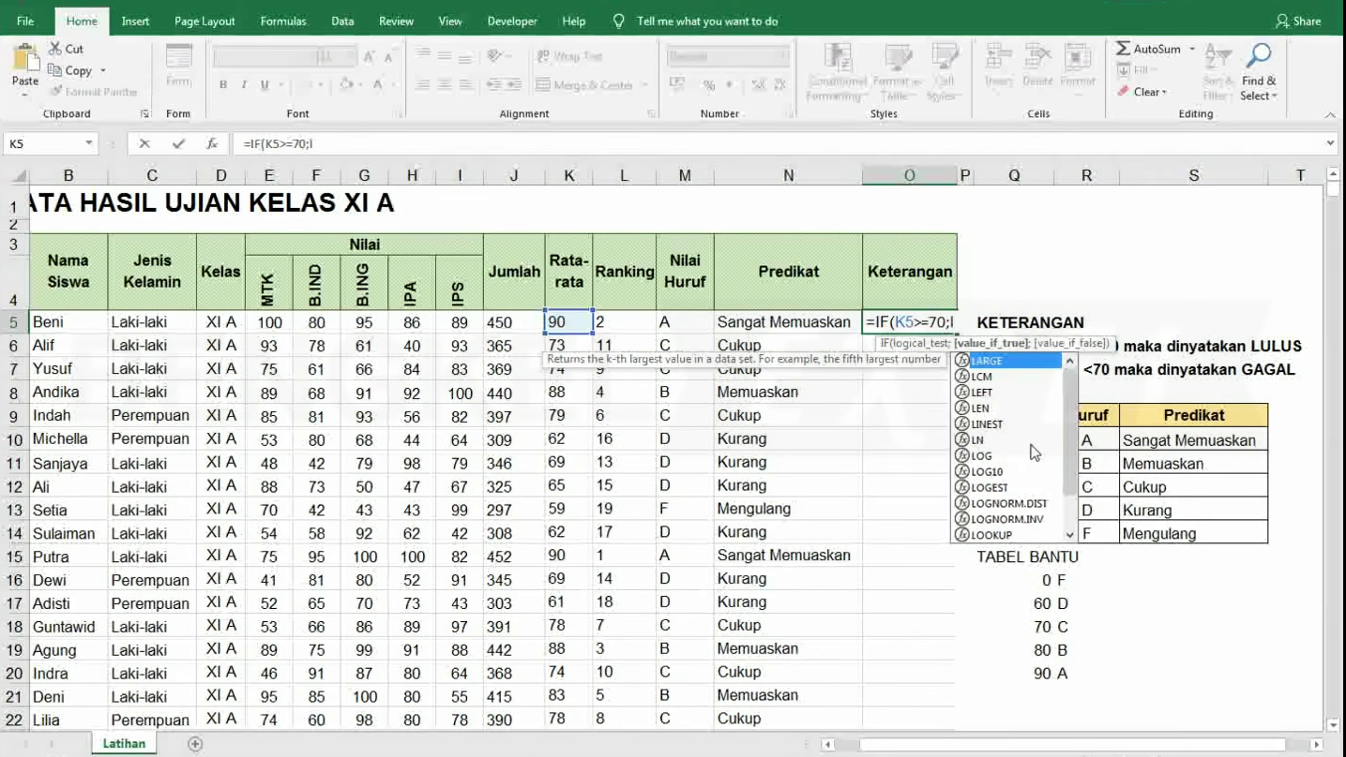
{"action": "key", "text": "BackSpace"}
{"action": "type", "text": "LULU"}
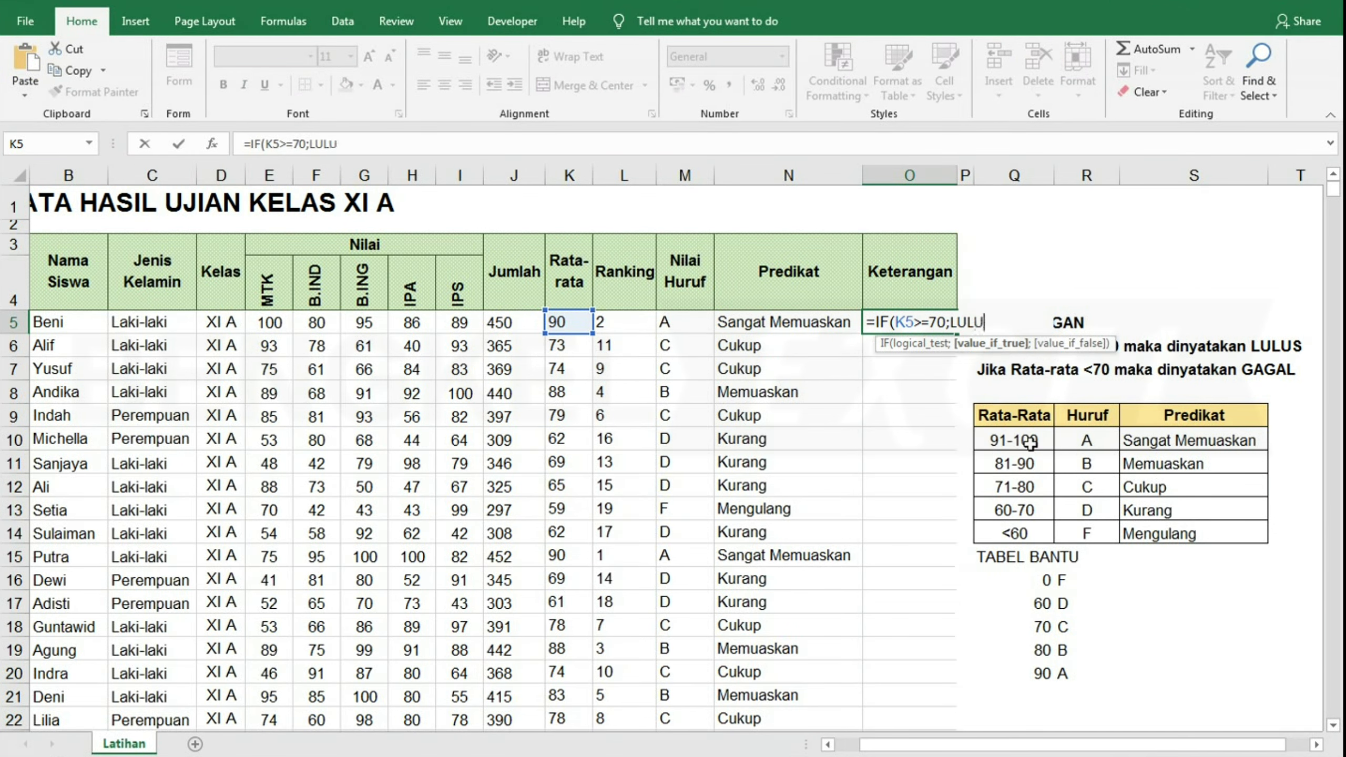
{"action": "key", "text": "BackSpace"}
{"action": "key", "text": "BackSpace"}
{"action": "key", "text": "BackSpace"}
{"action": "key", "text": "BackSpace"}
{"action": "key", "text": "BackSpace"}
{"action": "type", "text": "US\""}
{"action": "type", "text": ";"}
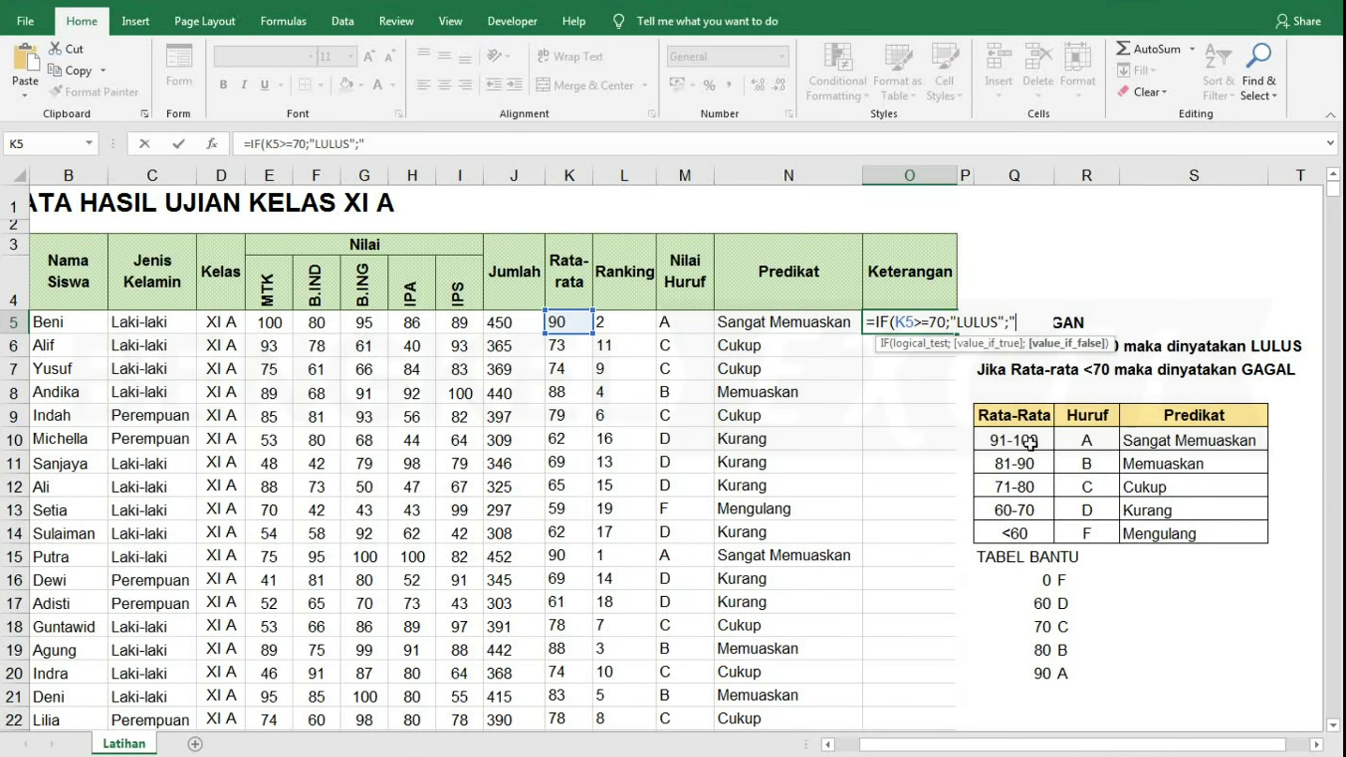
{"action": "type", "text": "GAGAL\""}
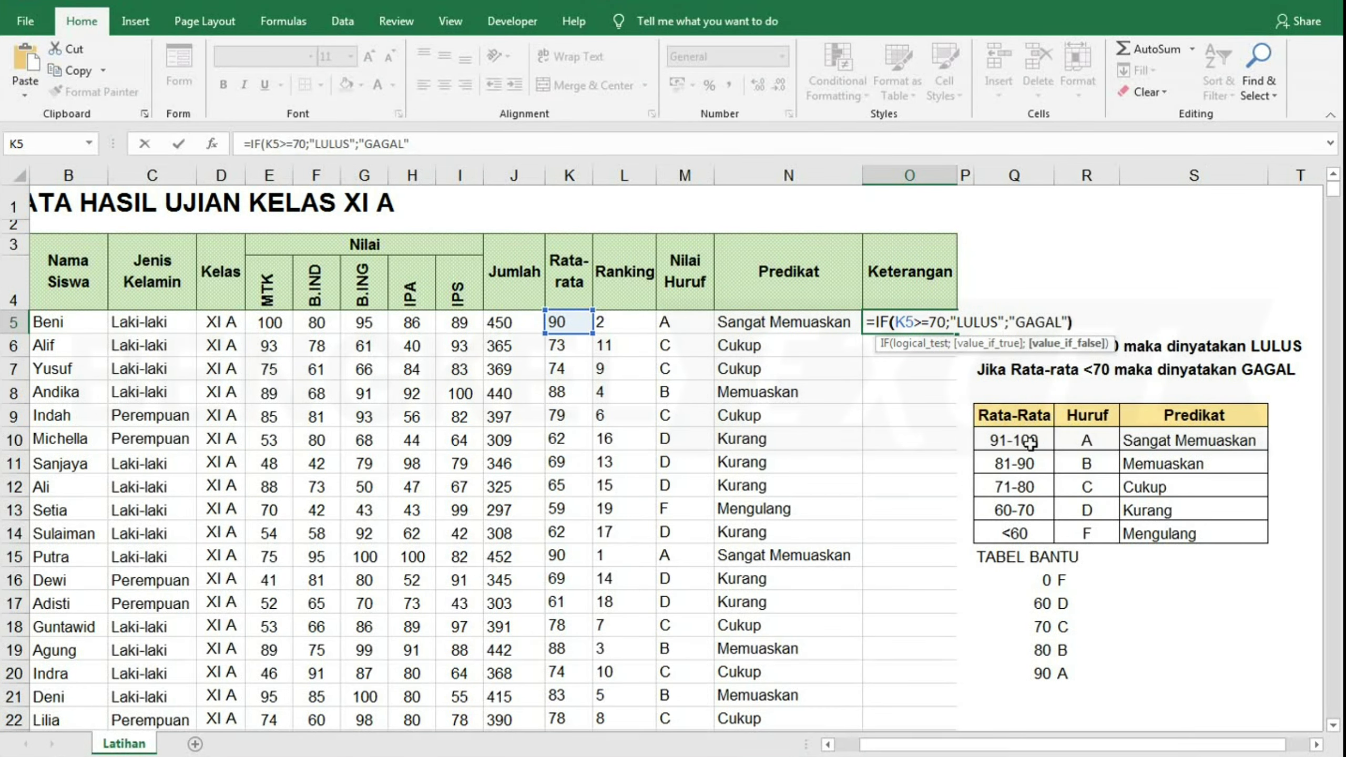
{"action": "type", "text": ")"}
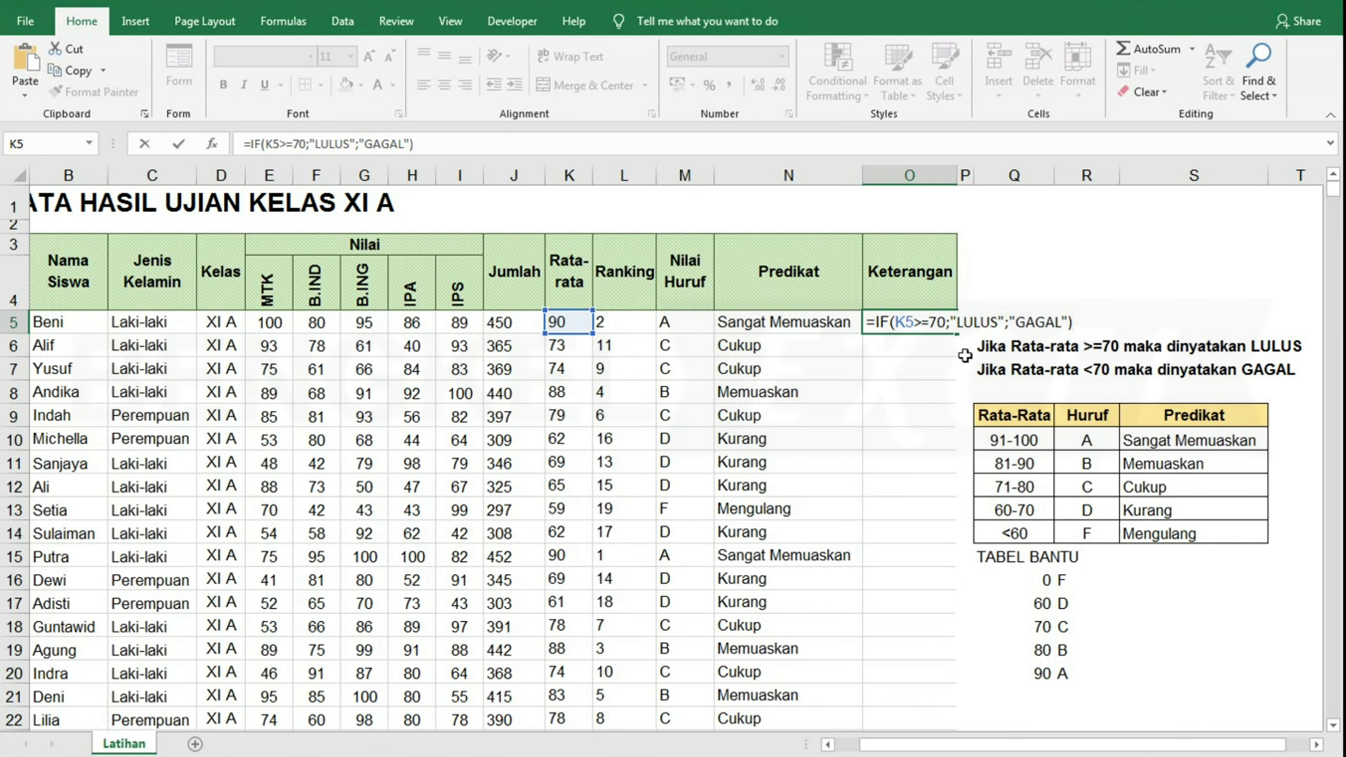
{"action": "key", "text": "Return"}
{"action": "left_click", "coordinate": [945, 328]}
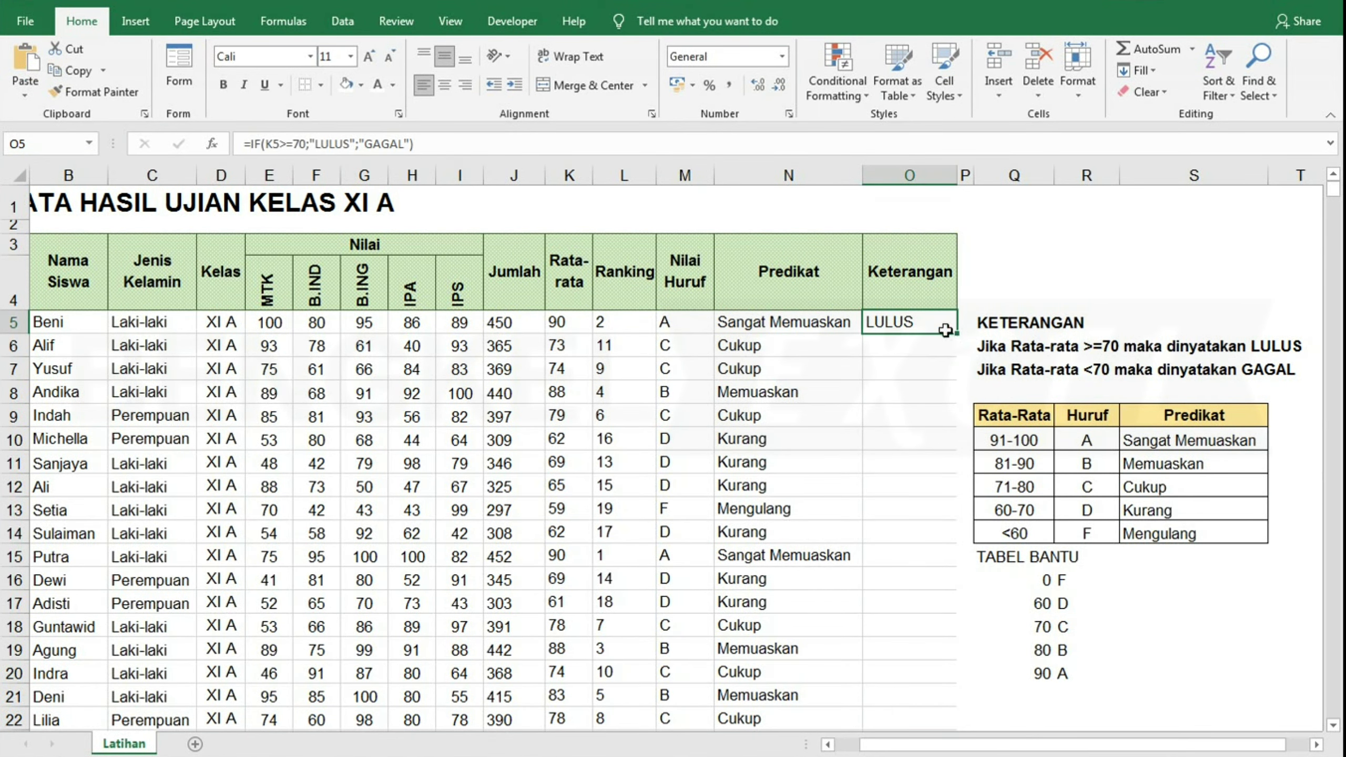
{"action": "double_click", "coordinate": [957, 332]}
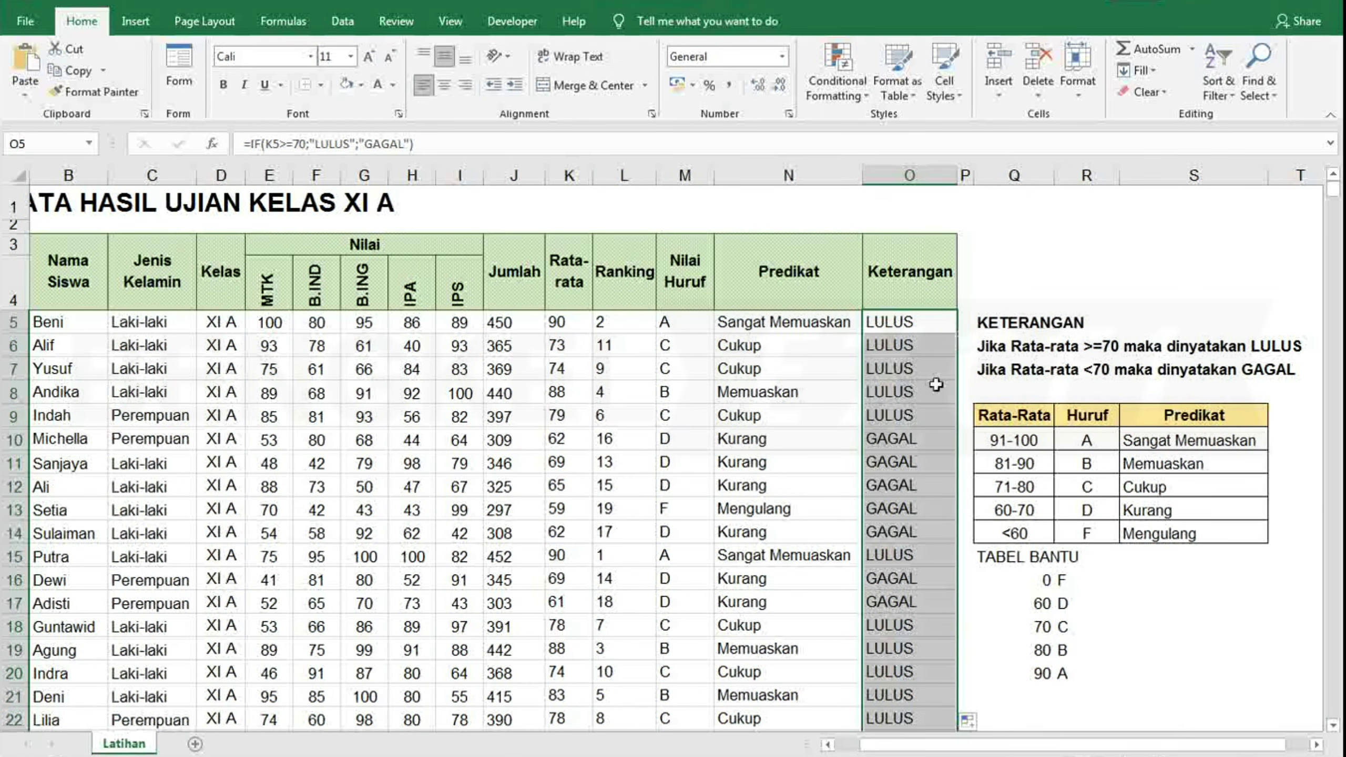
- Check the Keterangan result in O10 and the averages in K10 to K12
{"action": "left_click", "coordinate": [895, 439]}
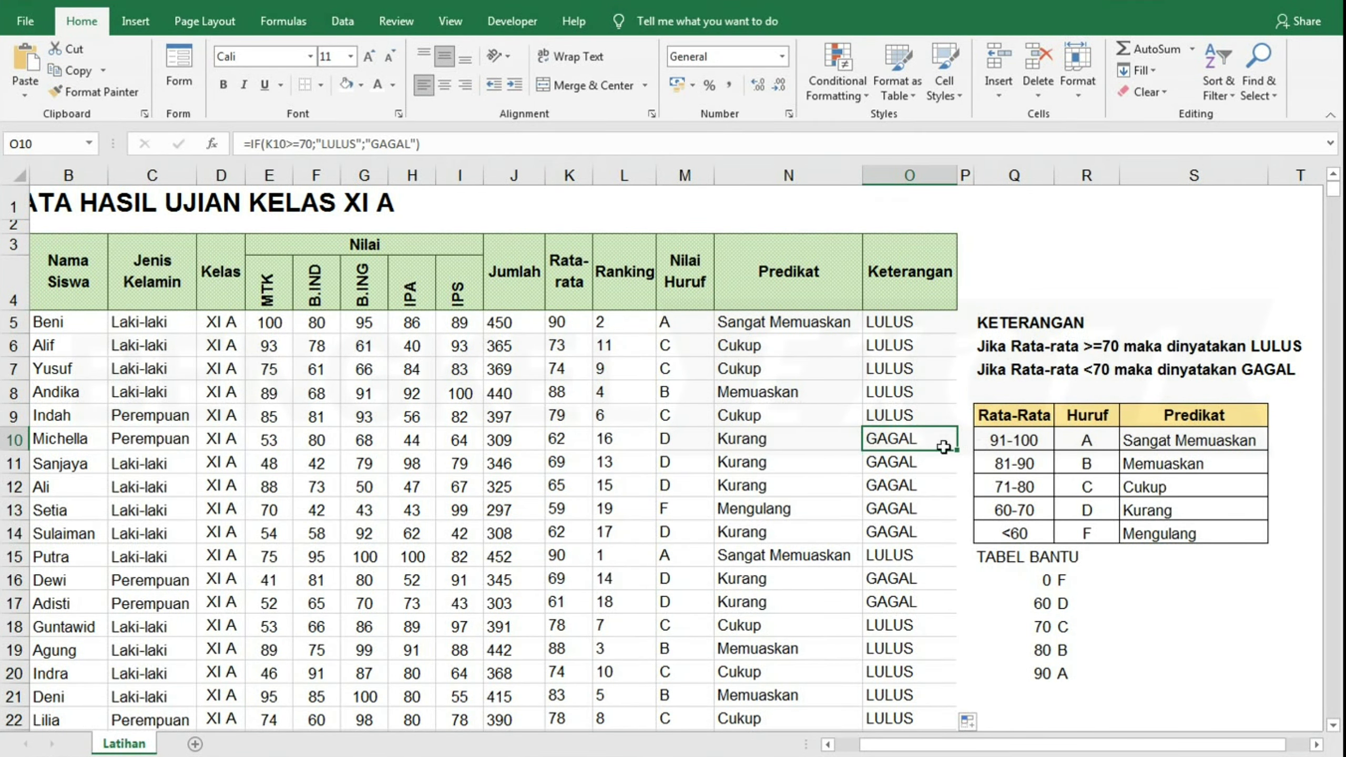
{"action": "left_click", "coordinate": [559, 442]}
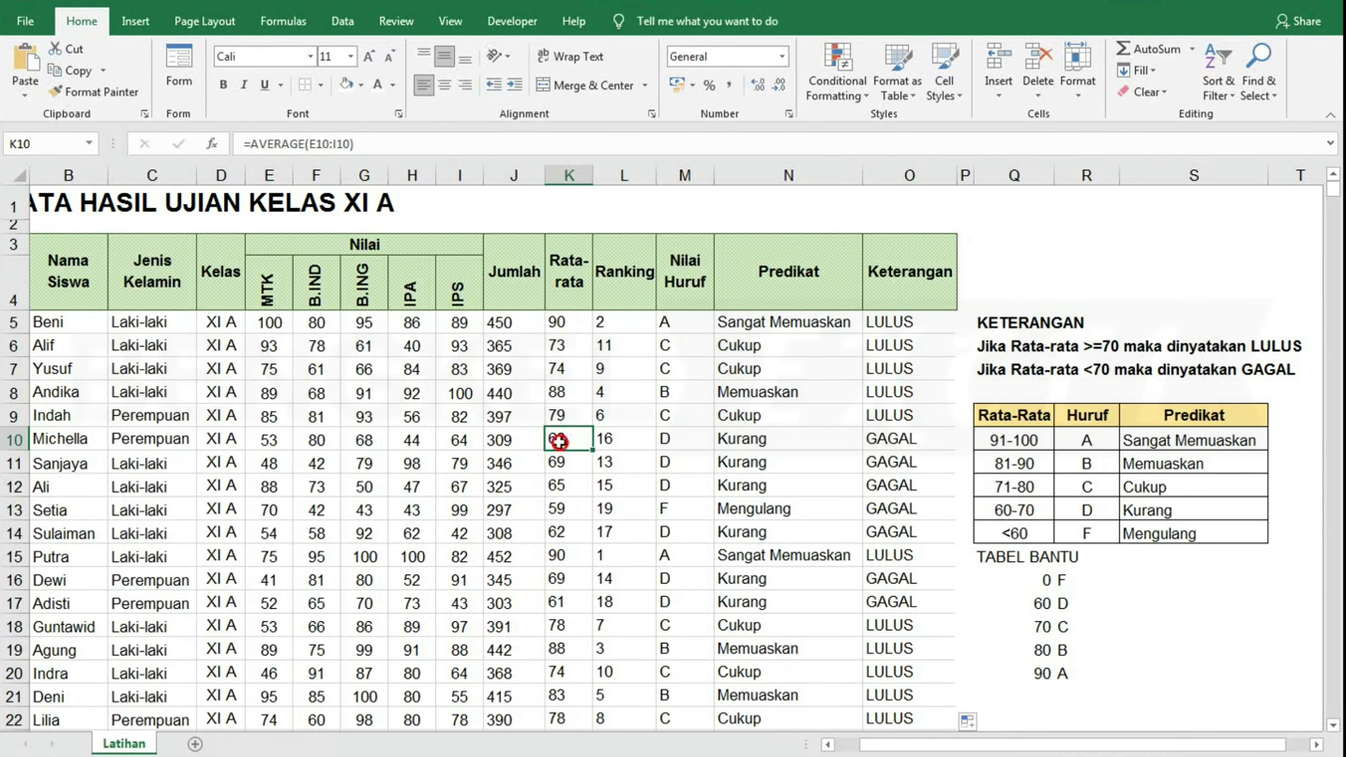
{"action": "left_click", "coordinate": [560, 462]}
{"action": "left_click", "coordinate": [561, 485]}
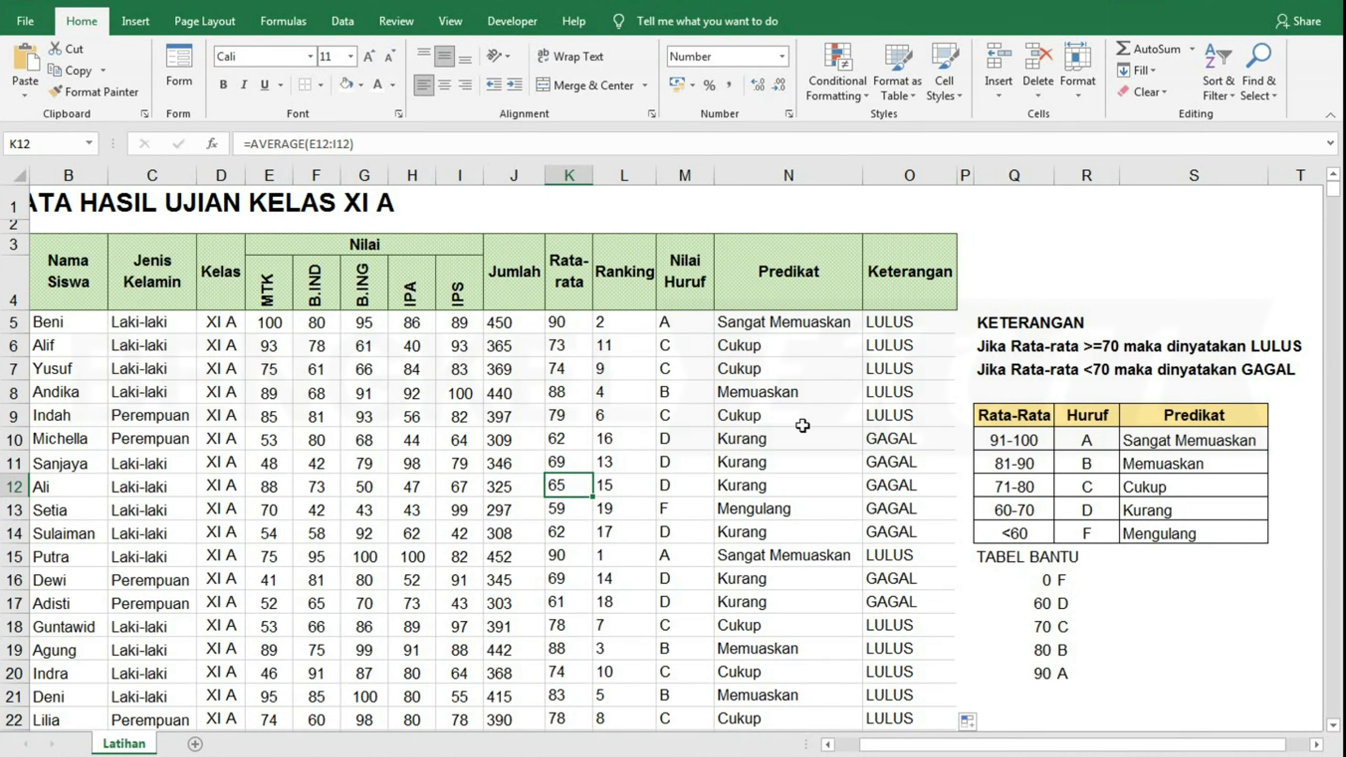
- Drag the L/M column border right so the Jumlah Laki-Laki label shows in full
{"action": "scroll", "coordinate": [807, 382], "scroll_direction": "down", "scroll_amount": 2}
{"action": "scroll", "coordinate": [808, 382], "scroll_direction": "down", "scroll_amount": 1}
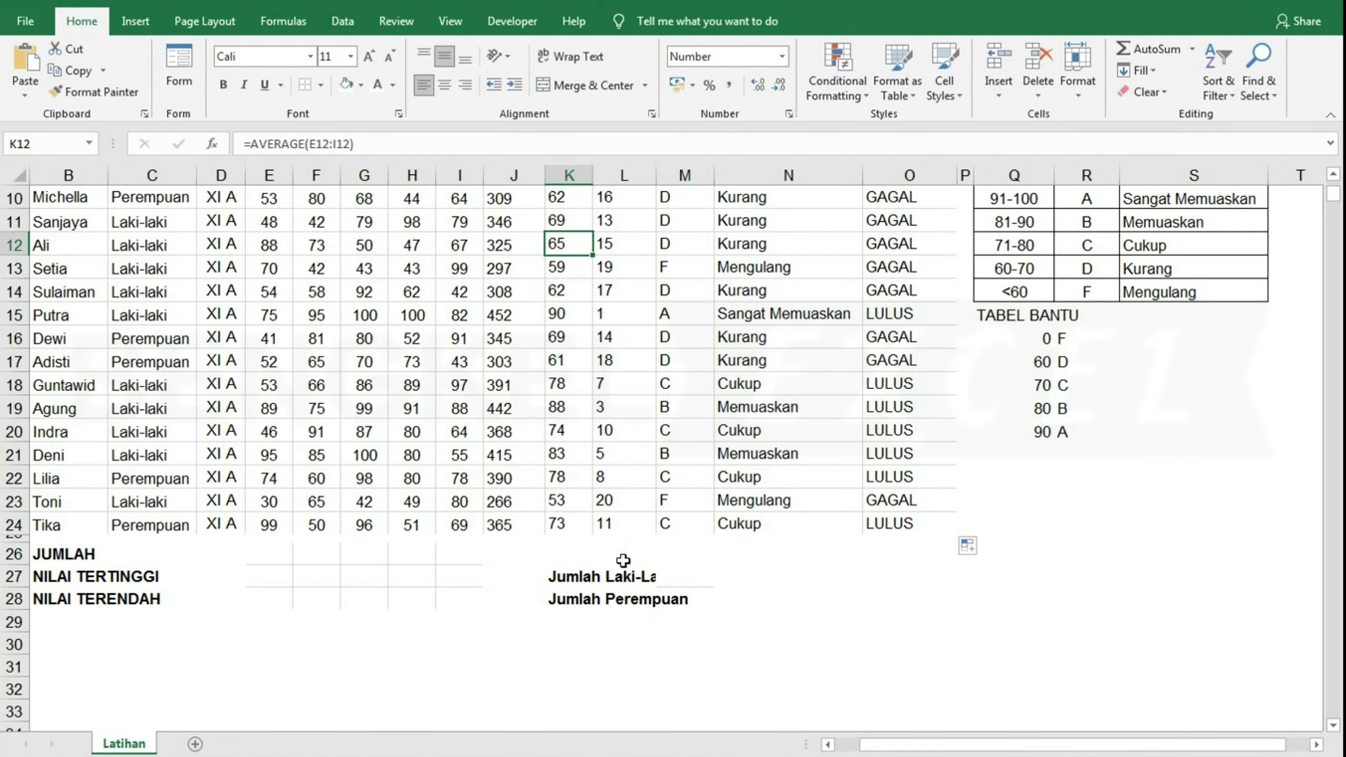
{"action": "left_click_drag", "start_coordinate": [656, 175], "coordinate": [676, 175]}
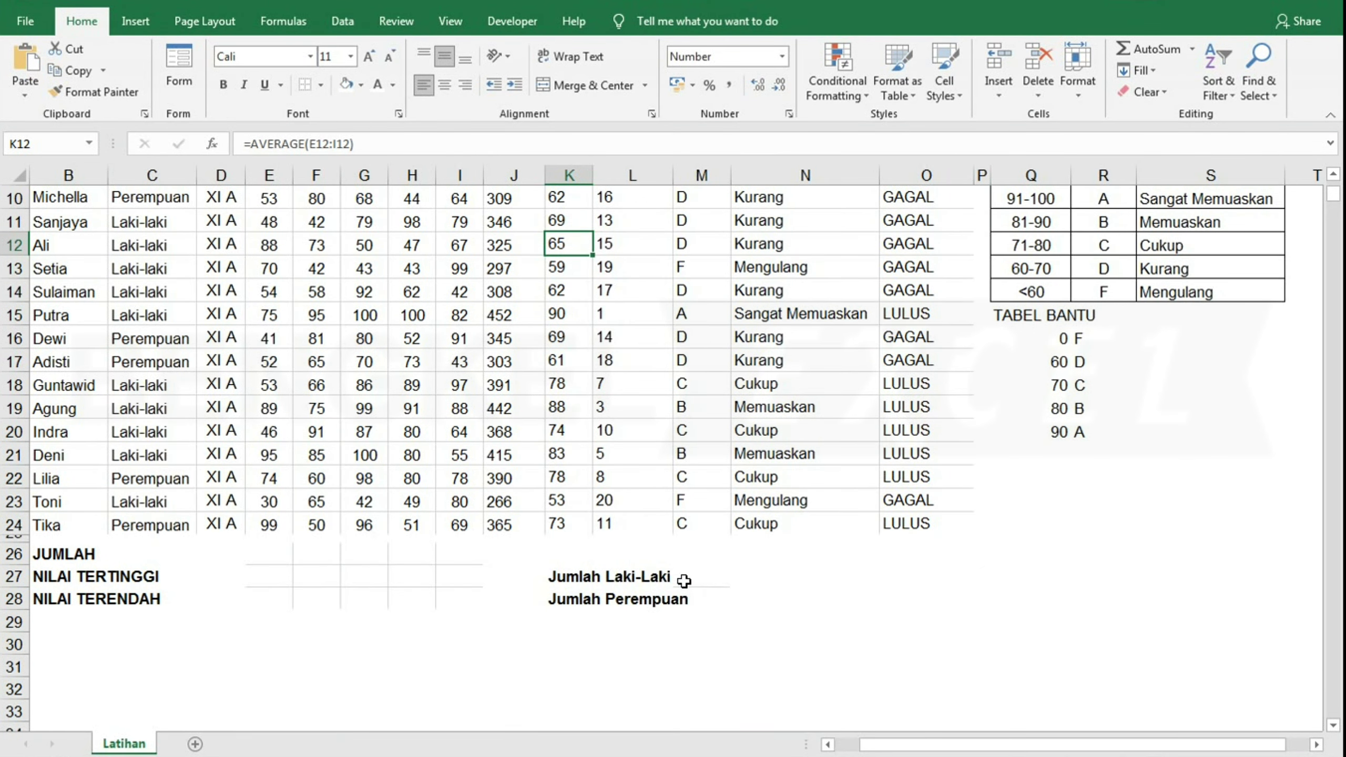
{"action": "left_click", "coordinate": [255, 552]}
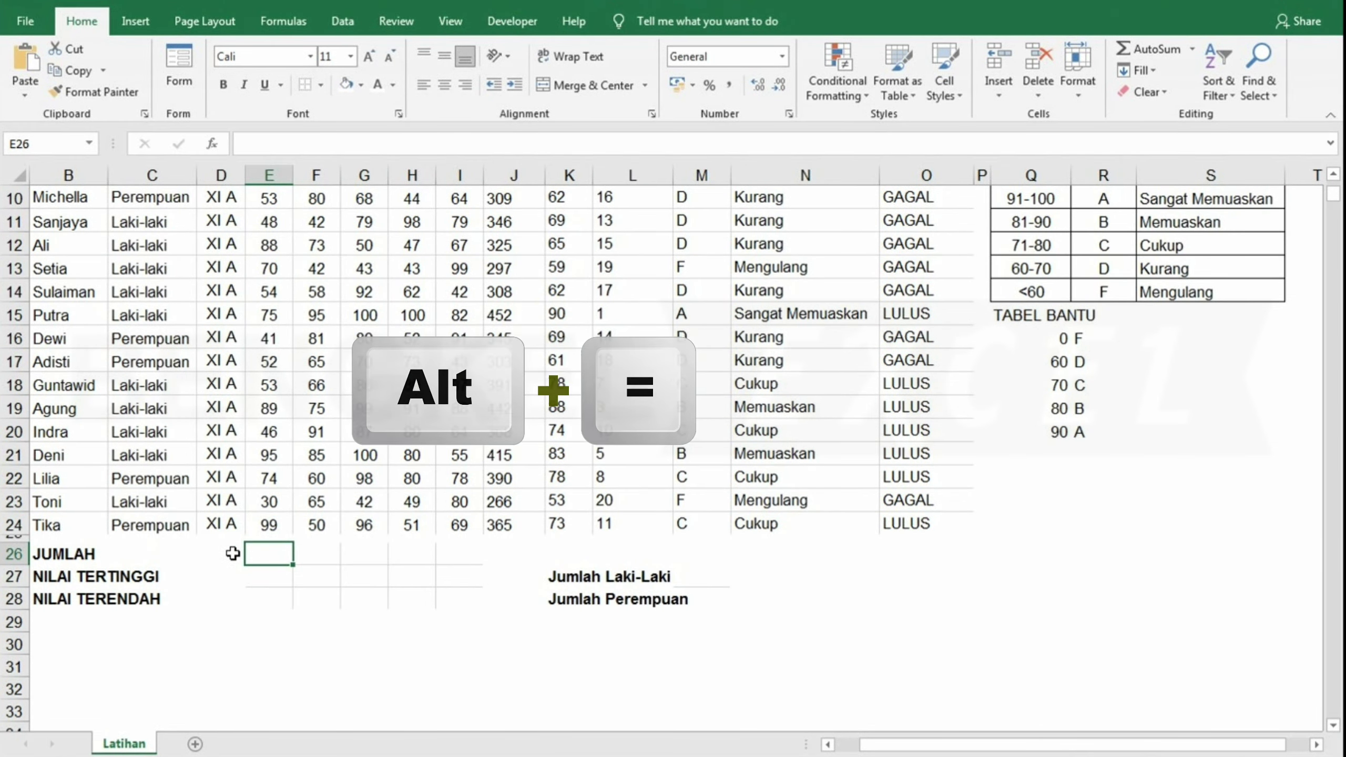
- AutoSum the MTK scores in E26 and copy it to I26, giving 1409, 1396, 1596, 1397 and 1545
{"action": "key", "text": "alt+equal"}
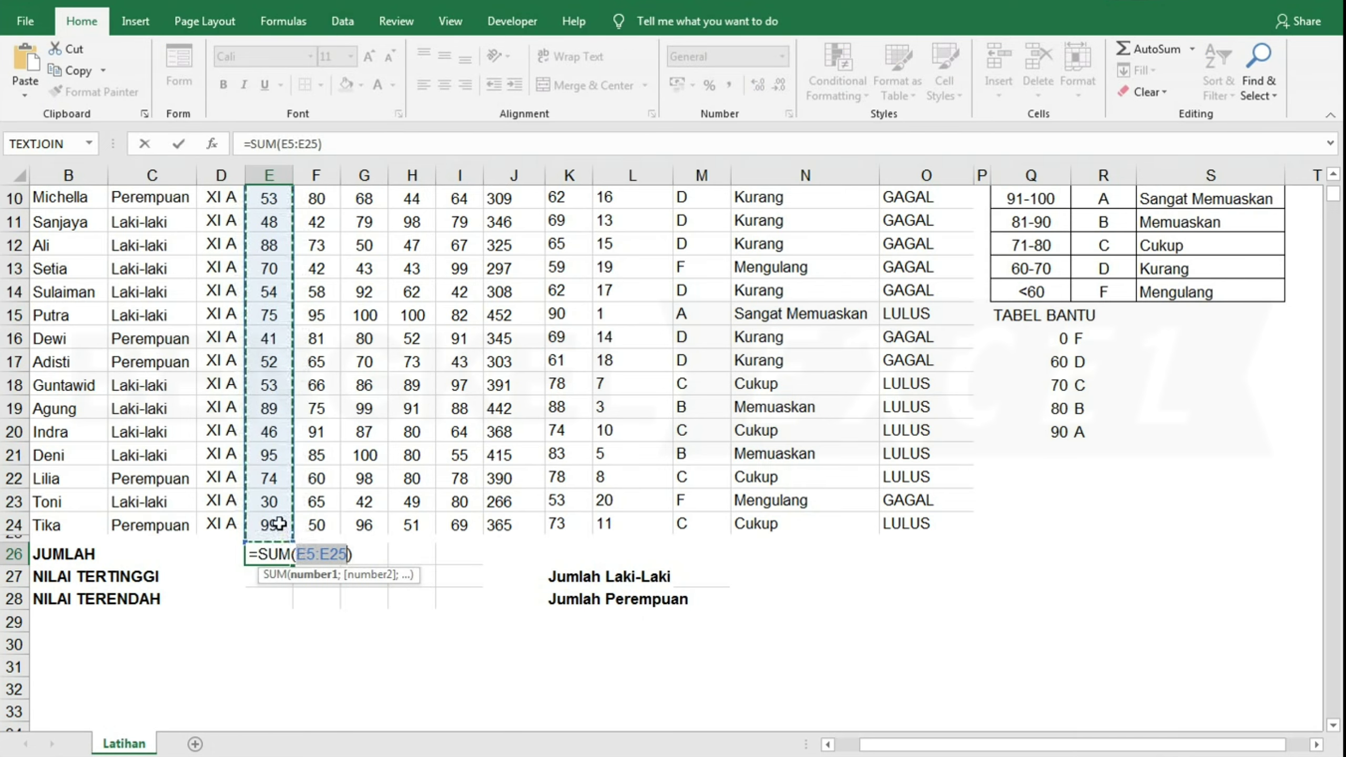
{"action": "scroll", "coordinate": [270, 493], "scroll_direction": "up", "scroll_amount": 3}
{"action": "scroll", "coordinate": [278, 471], "scroll_direction": "down", "scroll_amount": 3}
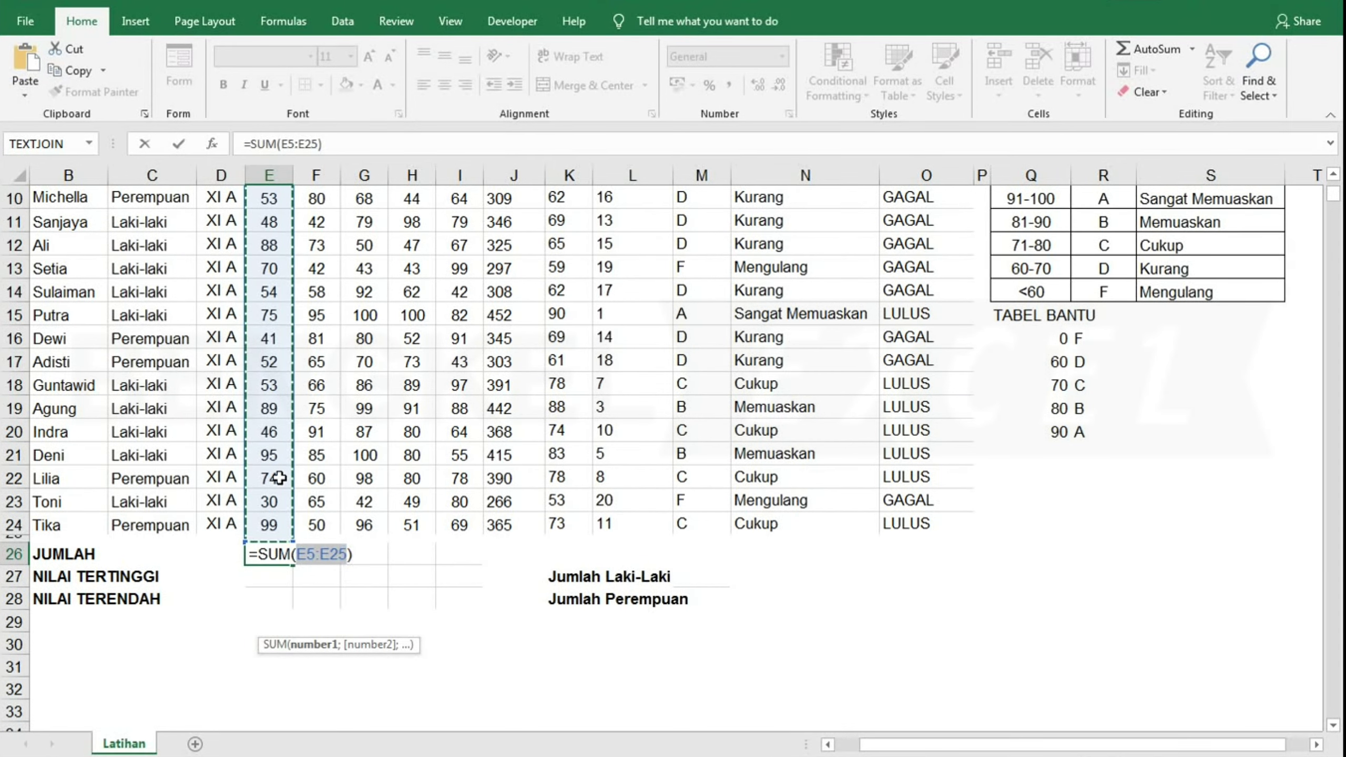
{"action": "key", "text": "Return"}
{"action": "left_click", "coordinate": [270, 553]}
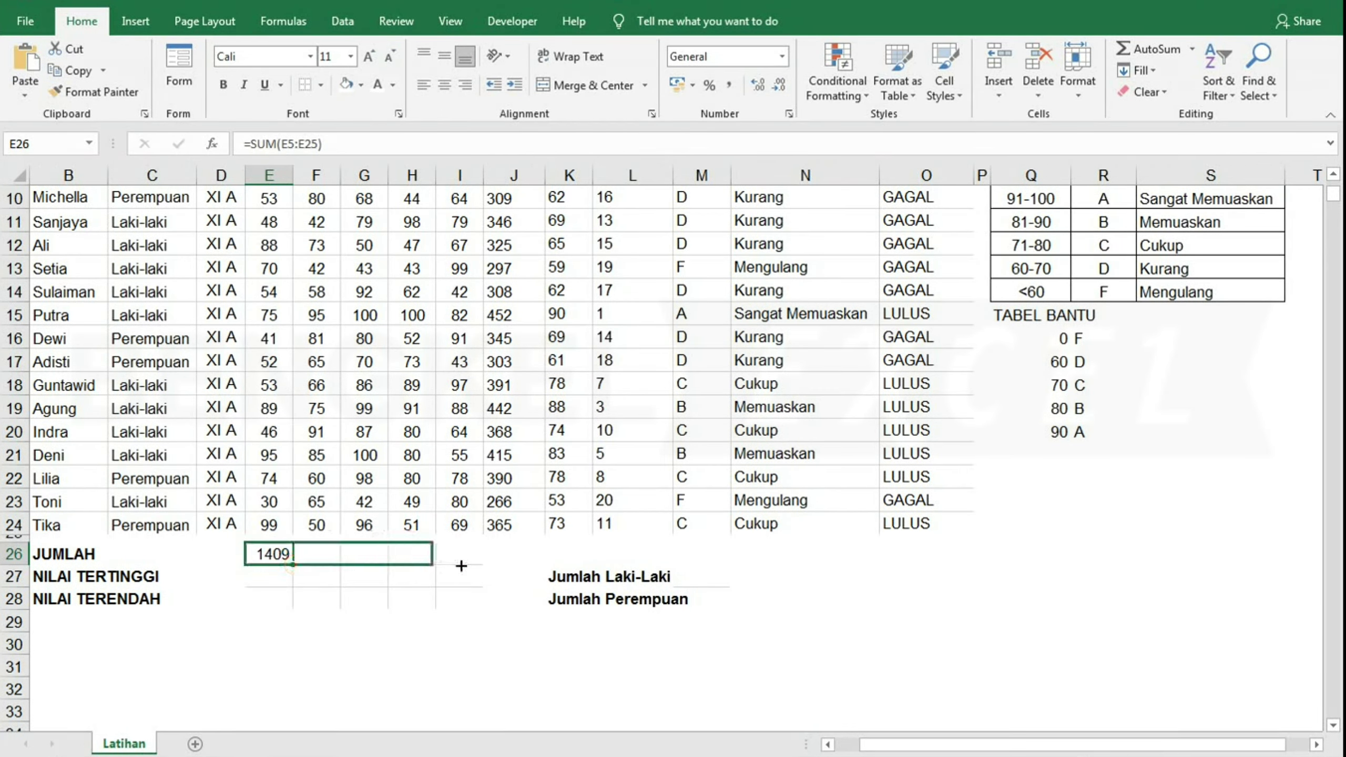
{"action": "left_click_drag", "start_coordinate": [294, 566], "coordinate": [480, 563]}
{"action": "left_click", "coordinate": [270, 580]}
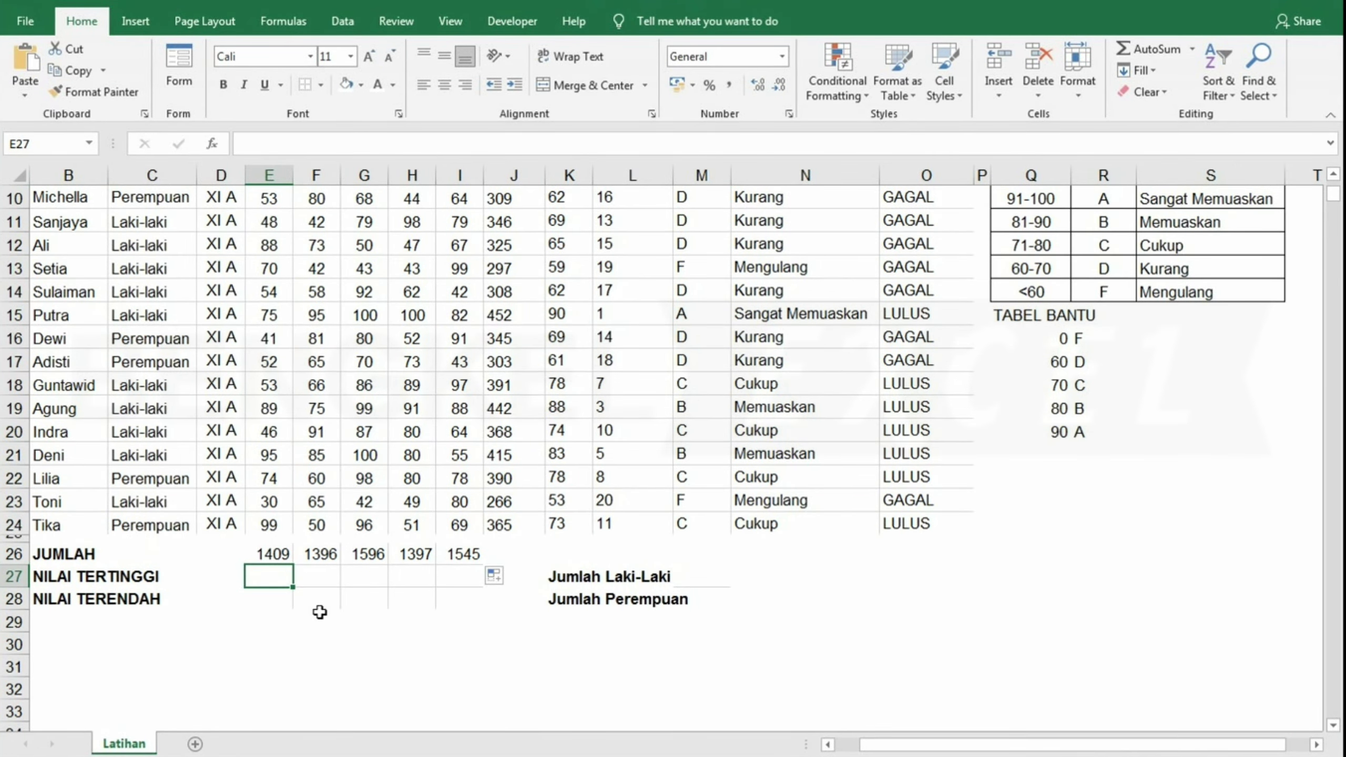
- Fill NILAI TERTINGGI with =MAX(E5:E24) across to I: 100, 95, 100, 100, 100
{"action": "type", "text": "=MAX"}
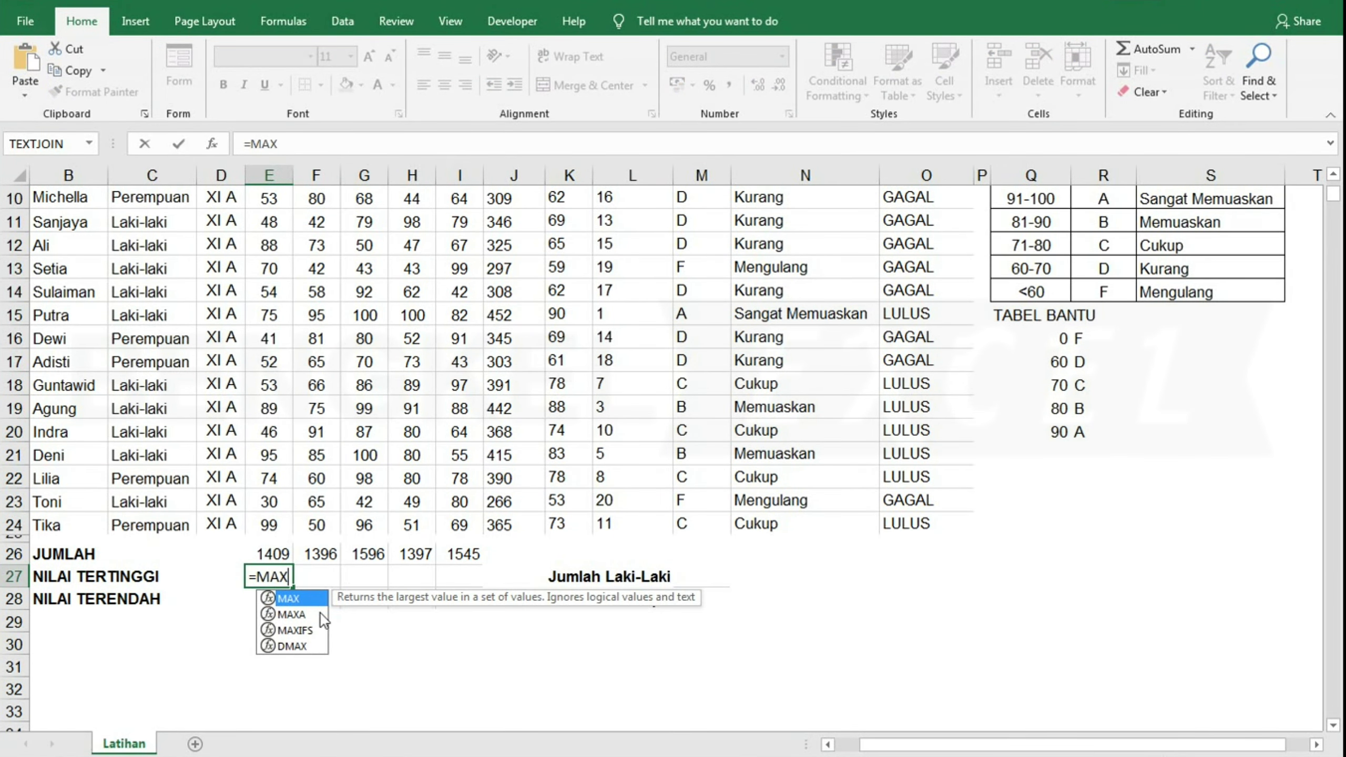
{"action": "type", "text": "("}
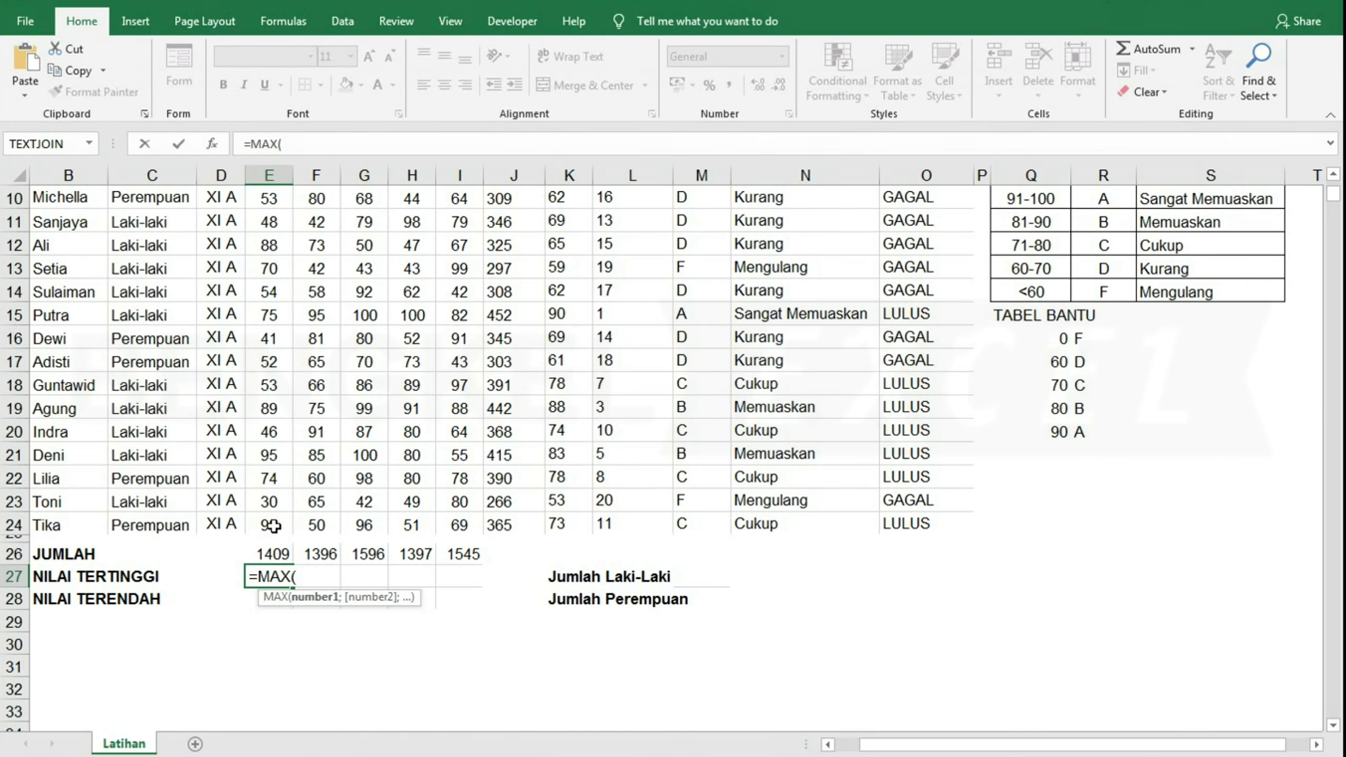
{"action": "left_click", "coordinate": [269, 525]}
{"action": "scroll", "coordinate": [271, 516], "scroll_direction": "up", "scroll_amount": 3}
{"action": "left_click", "coordinate": [268, 322], "text": "shift"}
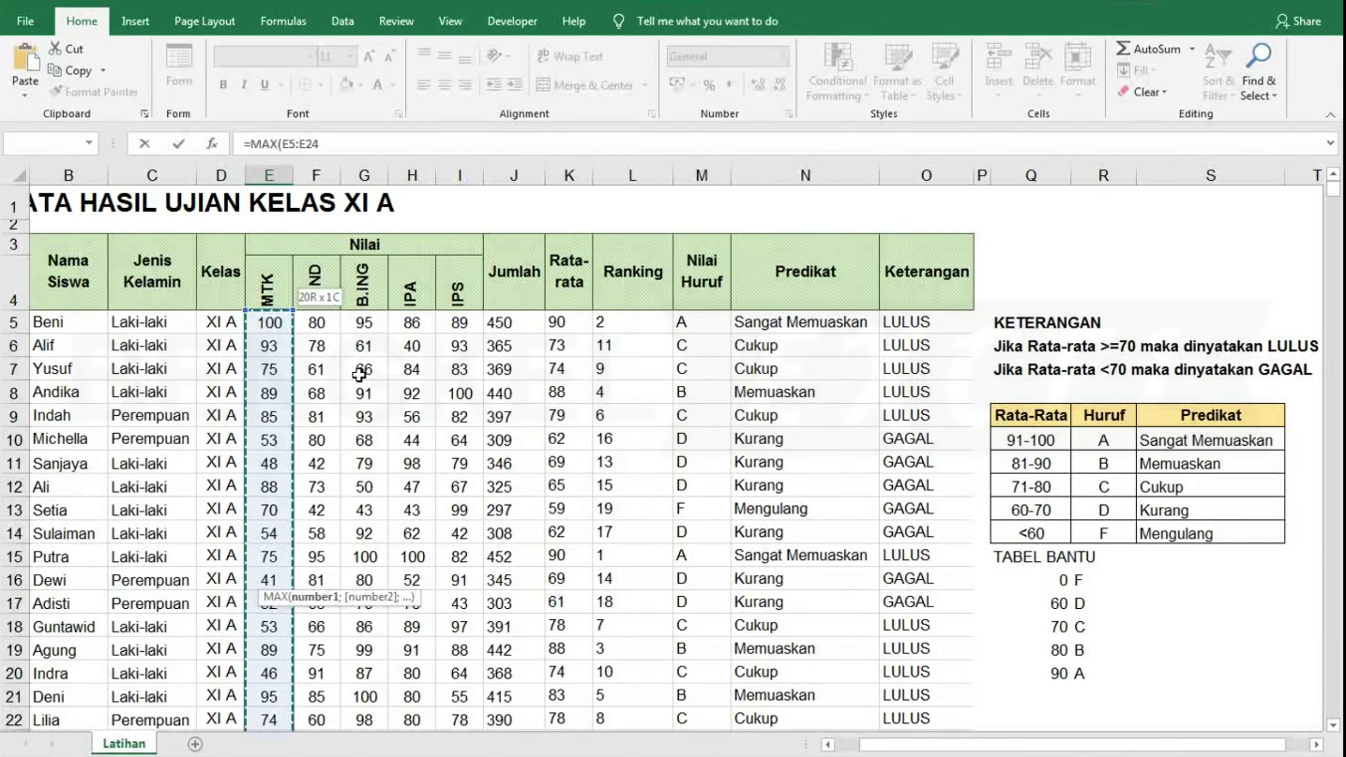
{"action": "key", "text": "Return"}
{"action": "scroll", "coordinate": [278, 661], "scroll_direction": "down", "scroll_amount": 1}
{"action": "left_click", "coordinate": [279, 623]}
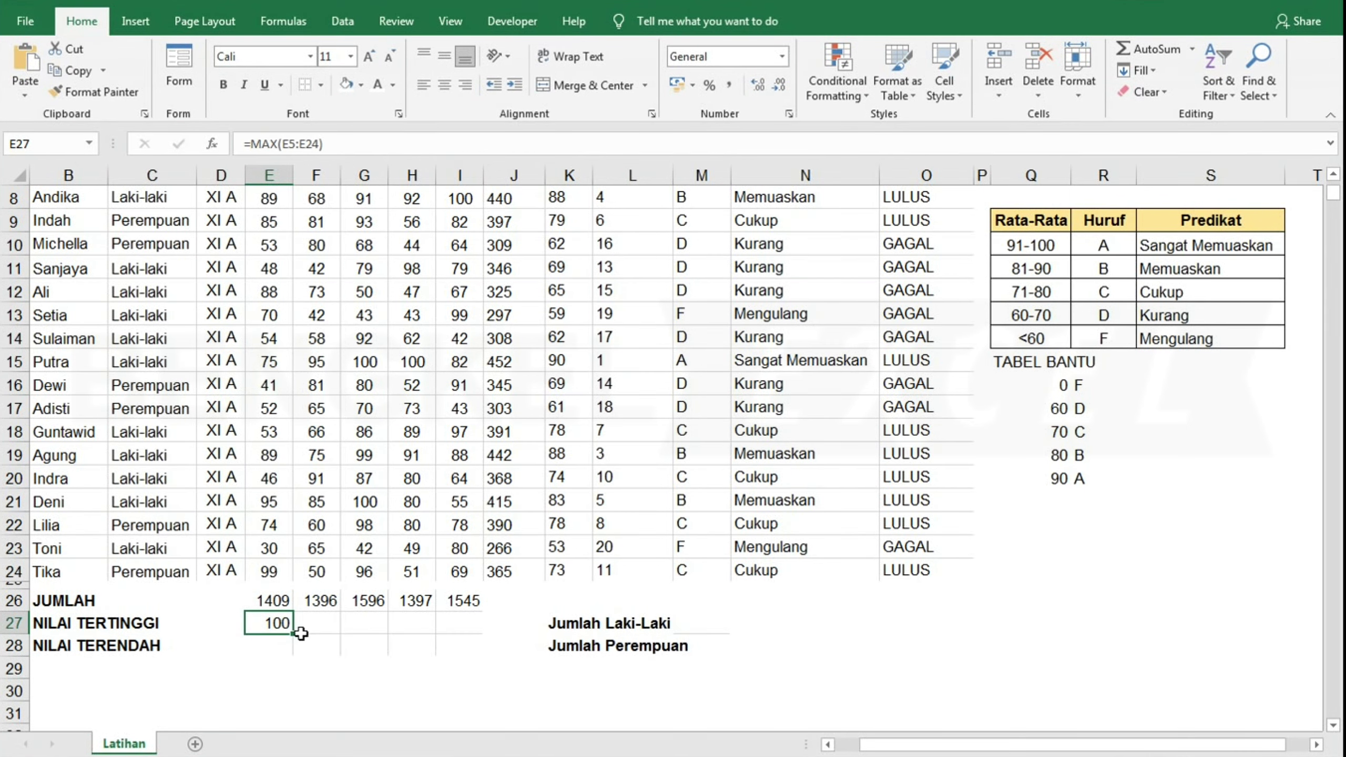
{"action": "left_click_drag", "start_coordinate": [294, 634], "coordinate": [483, 632]}
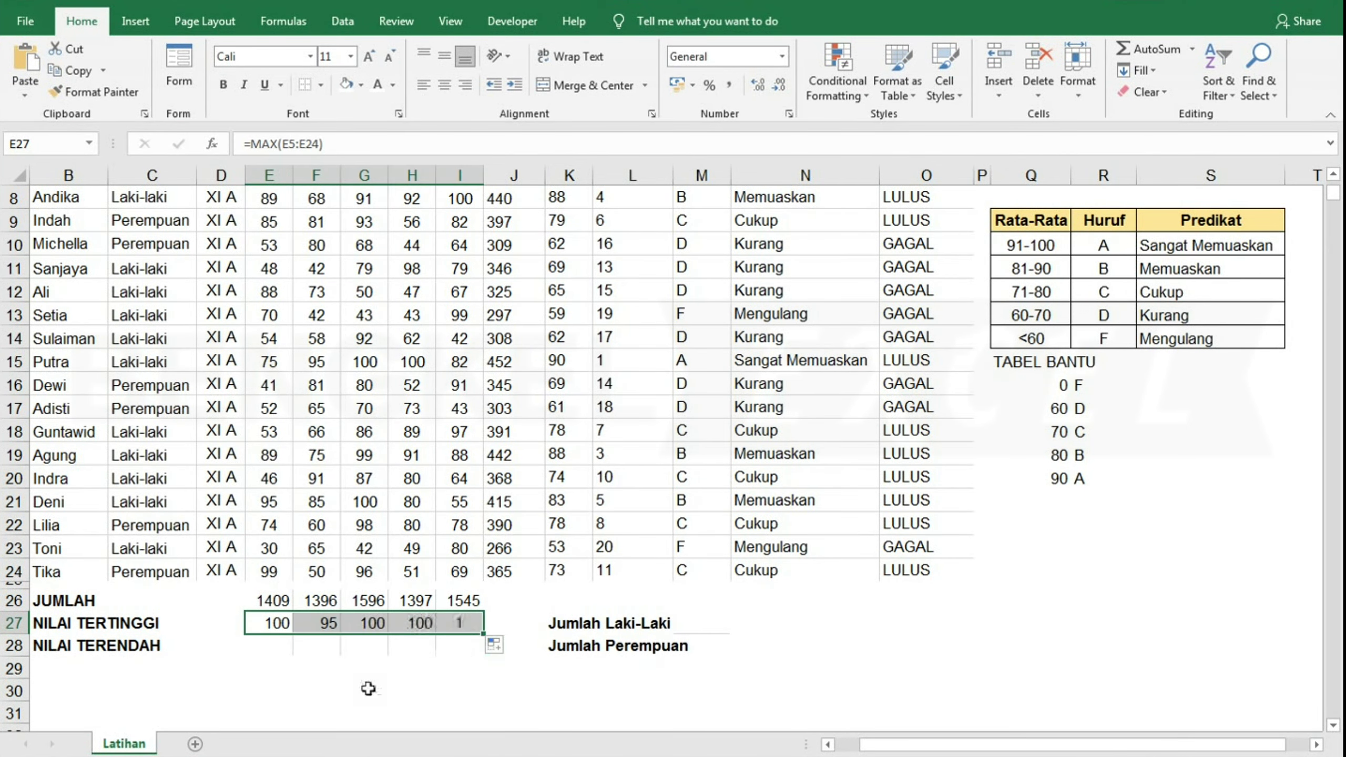
{"action": "left_click", "coordinate": [265, 652]}
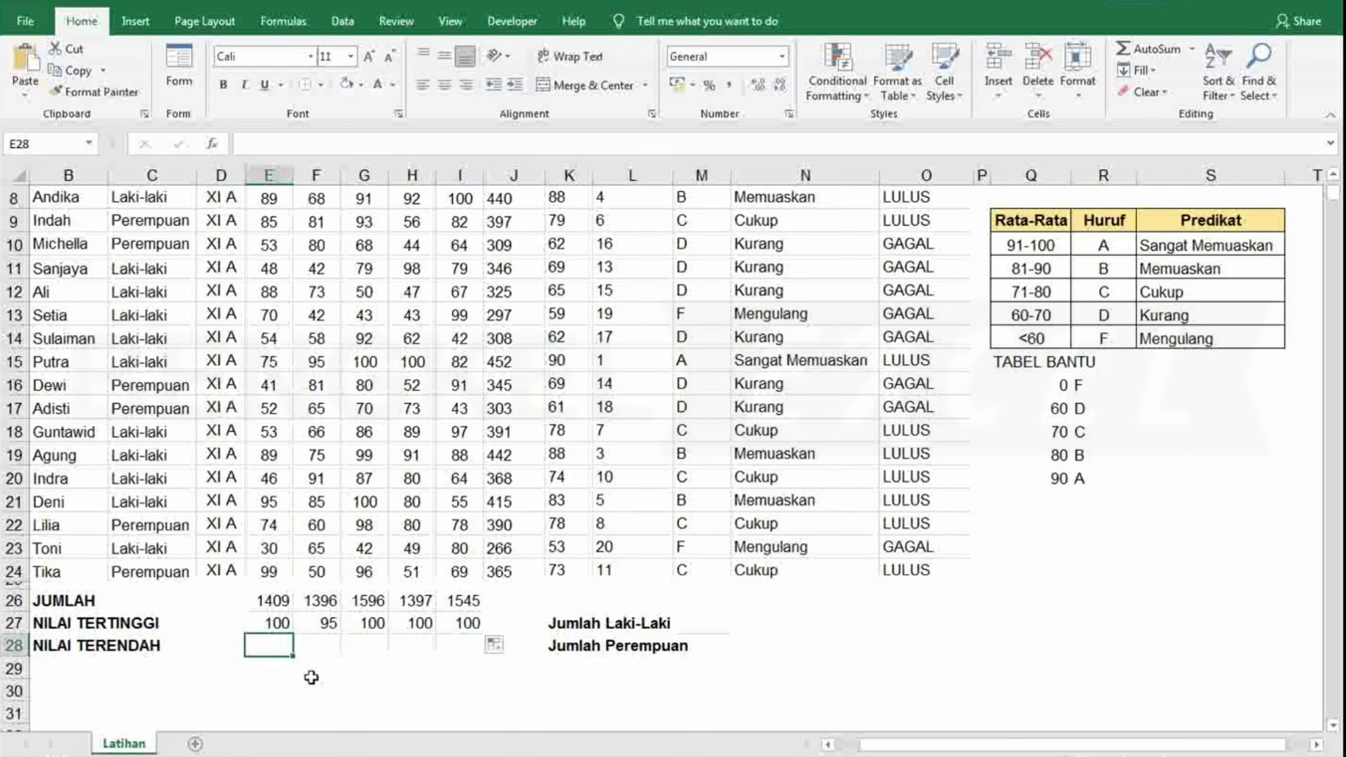
- Enter =MIN(E5:E24) in E28 and copy it across to I28
{"action": "type", "text": "=MIN"}
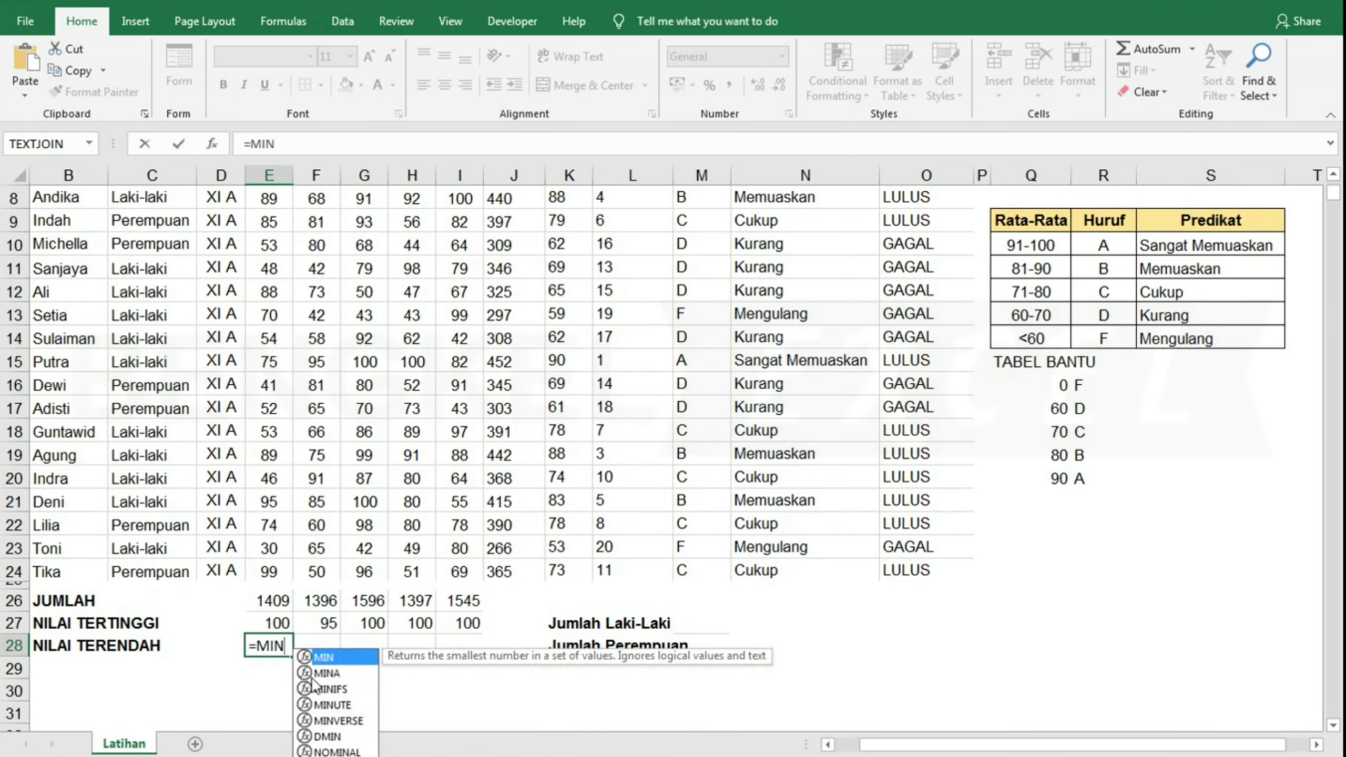
{"action": "type", "text": "("}
{"action": "left_click", "coordinate": [285, 567]}
{"action": "scroll", "coordinate": [278, 329], "scroll_direction": "up", "scroll_amount": 3}
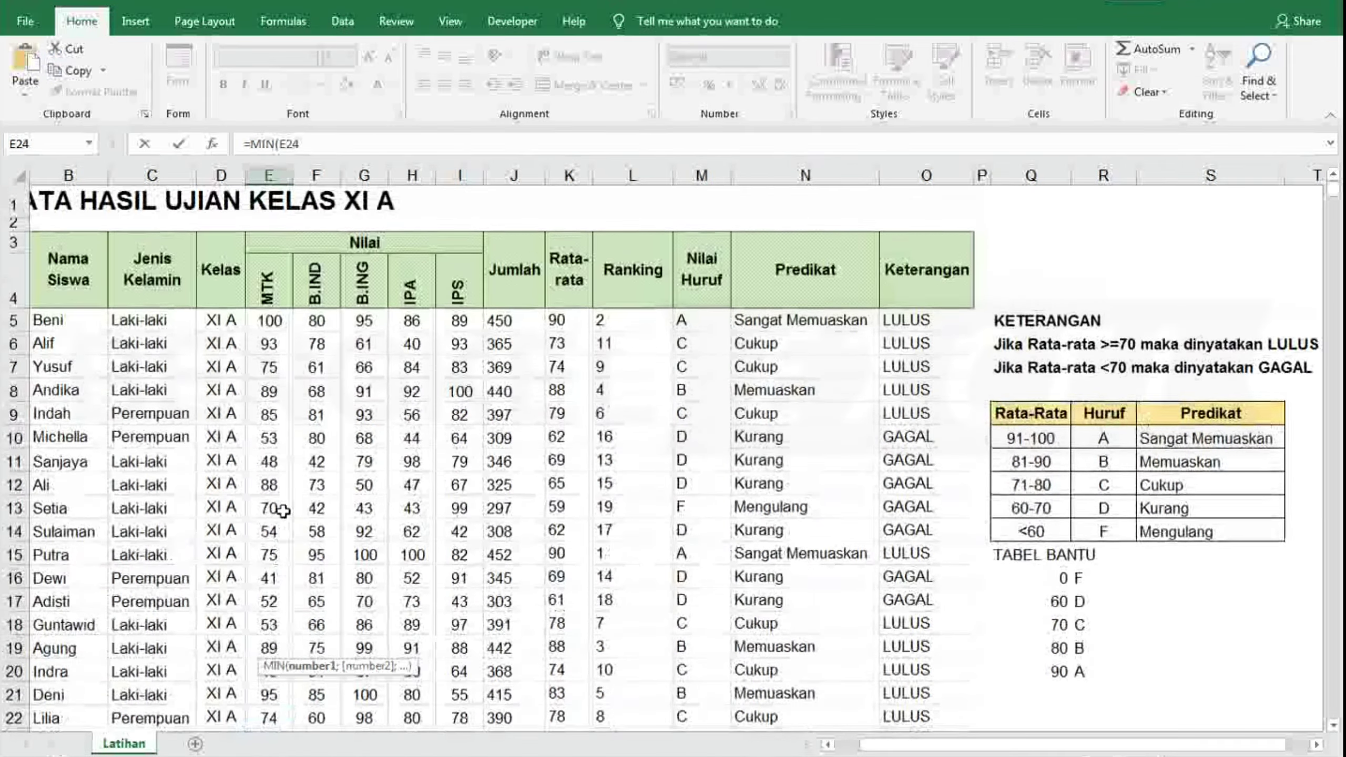
{"action": "left_click_drag", "start_coordinate": [277, 321], "coordinate": [284, 318]}
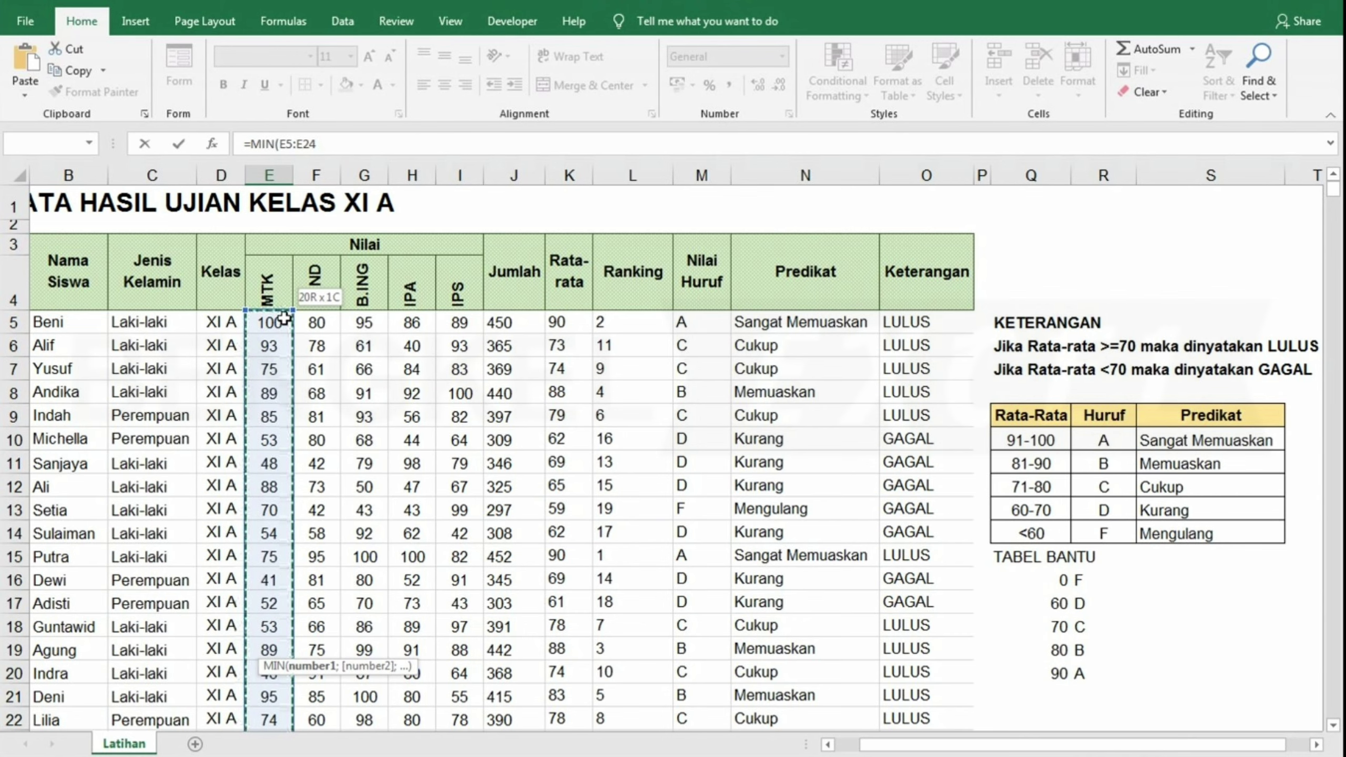
{"action": "key", "text": "Return"}
{"action": "left_click", "coordinate": [287, 696]}
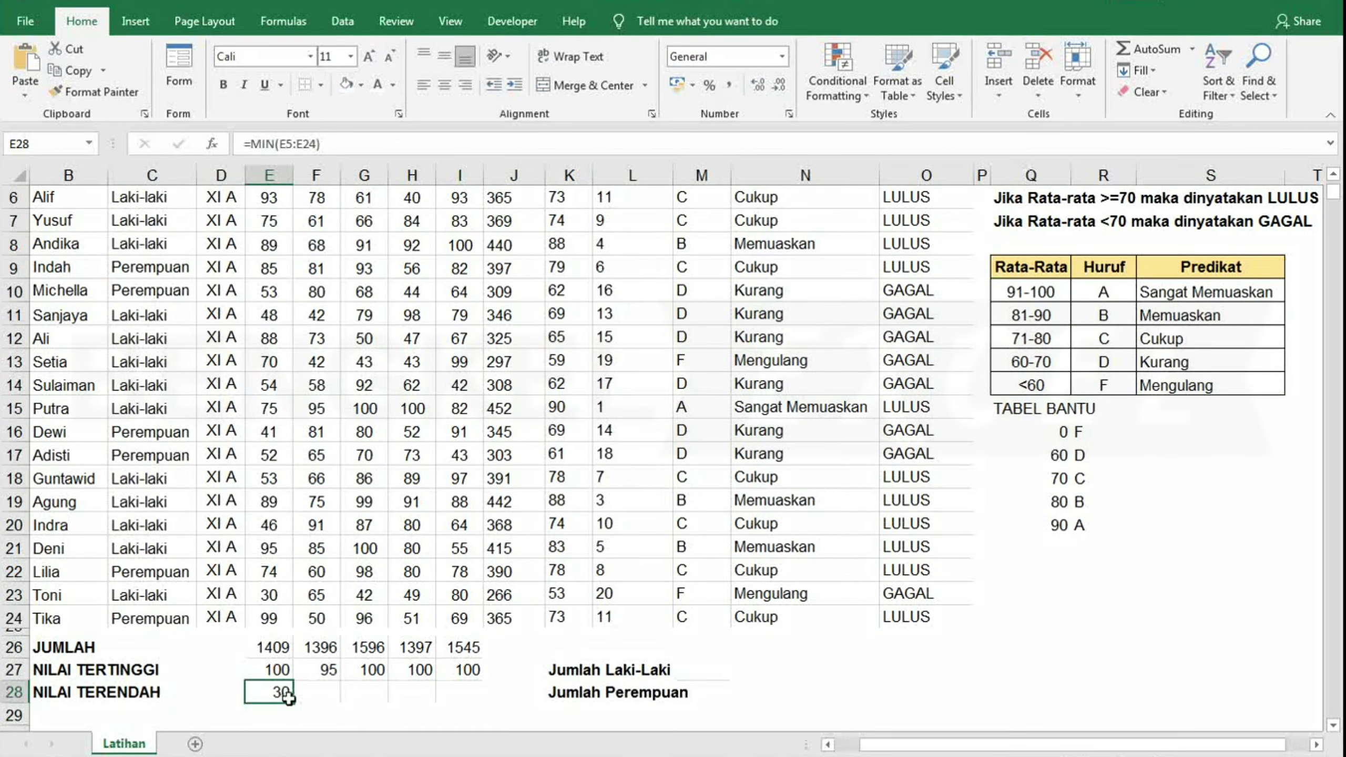
{"action": "left_click_drag", "start_coordinate": [294, 701], "coordinate": [482, 701]}
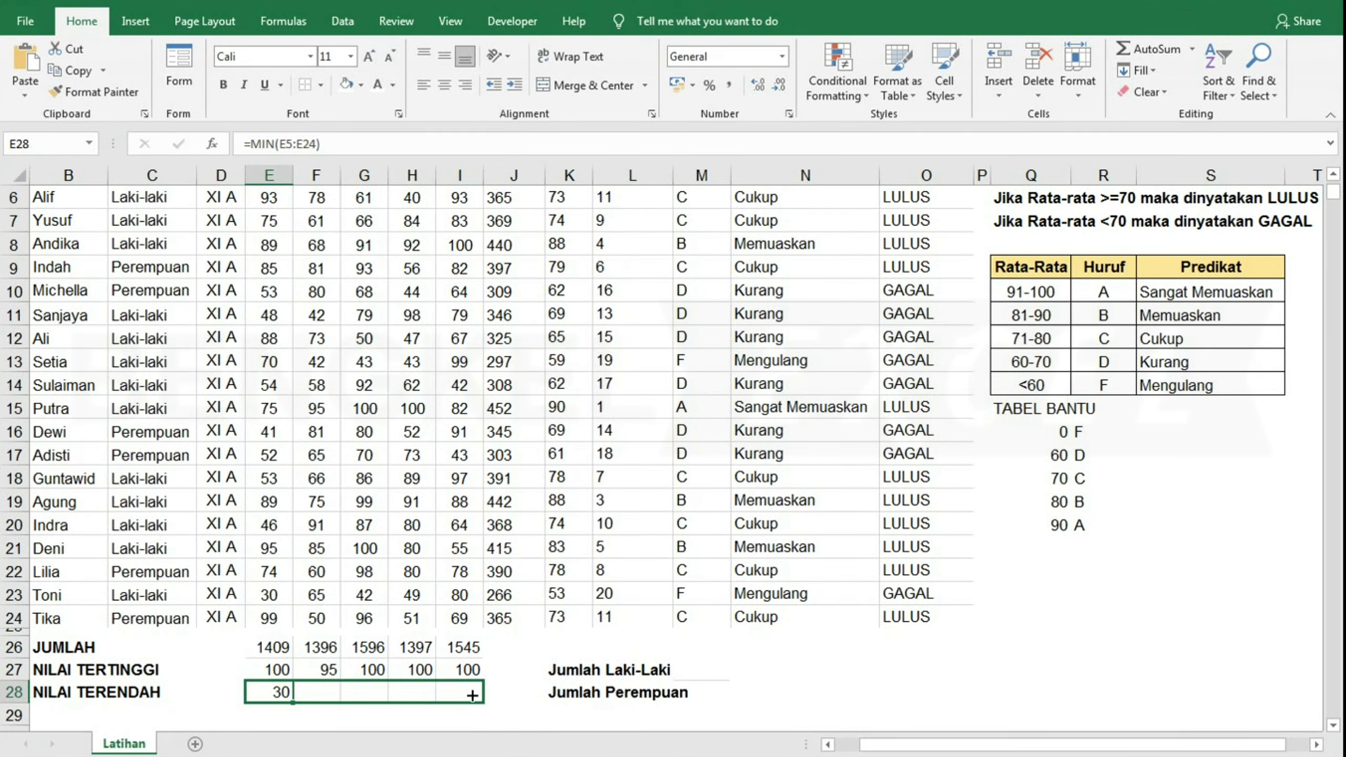
{"action": "left_click", "coordinate": [391, 708]}
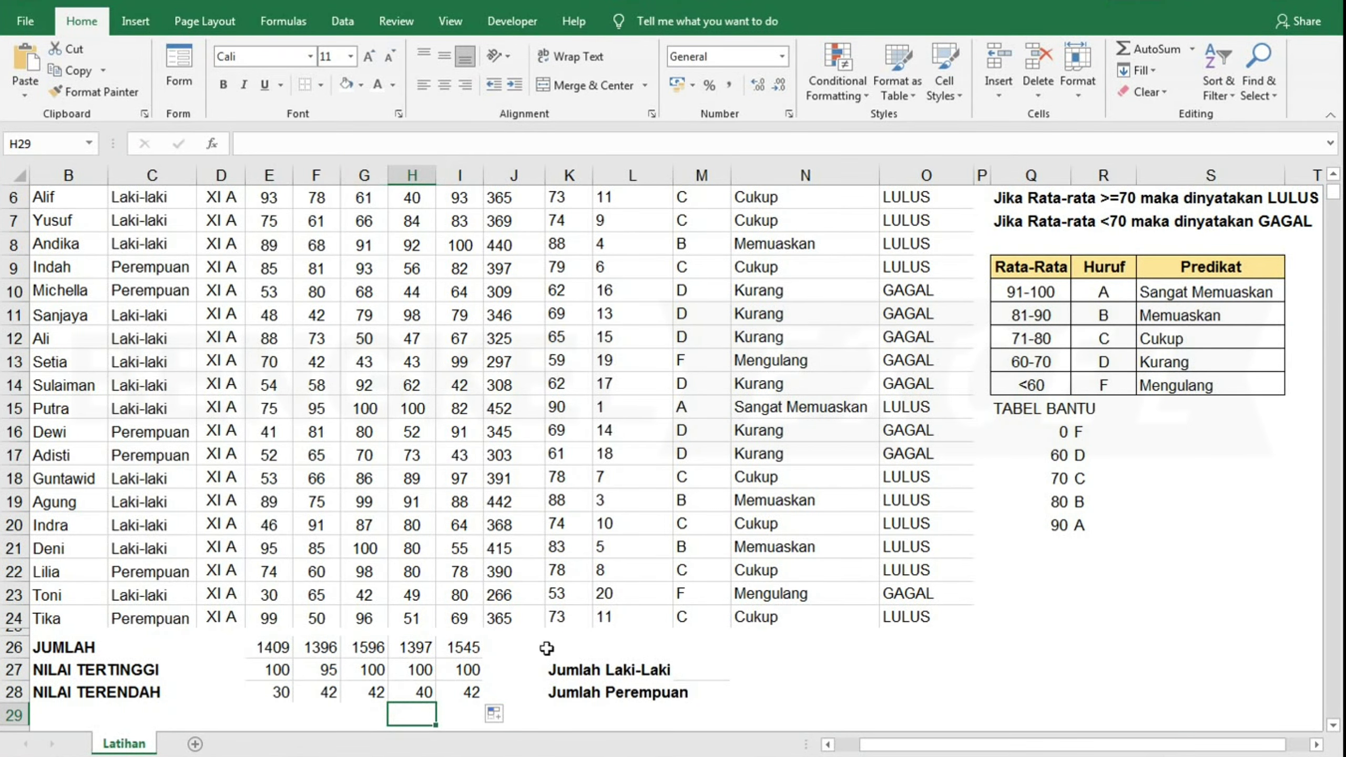
{"action": "left_click", "coordinate": [701, 670]}
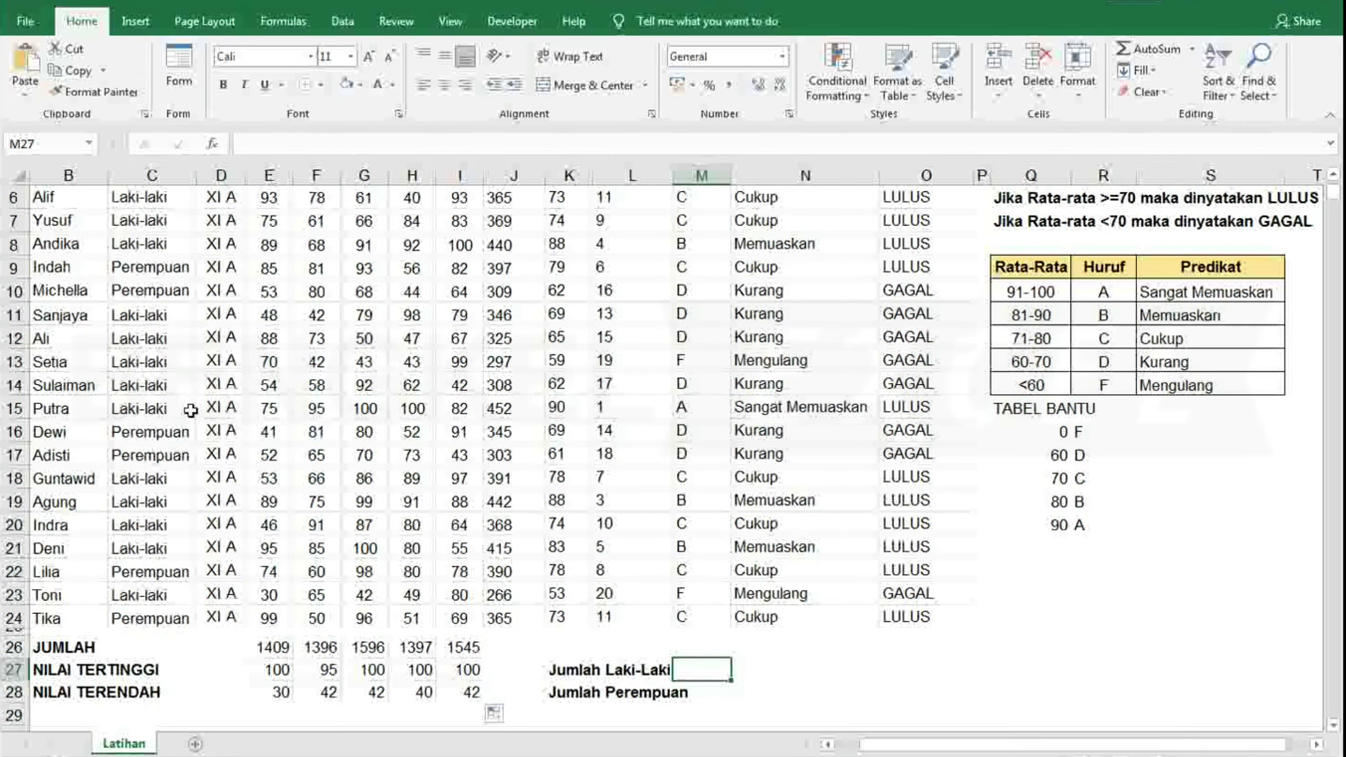
- Widen column L further to fit its label
{"action": "scroll", "coordinate": [166, 313], "scroll_direction": "up", "scroll_amount": 1}
{"action": "scroll", "coordinate": [166, 314], "scroll_direction": "up", "scroll_amount": 2}
{"action": "scroll", "coordinate": [646, 578], "scroll_direction": "down", "scroll_amount": 3}
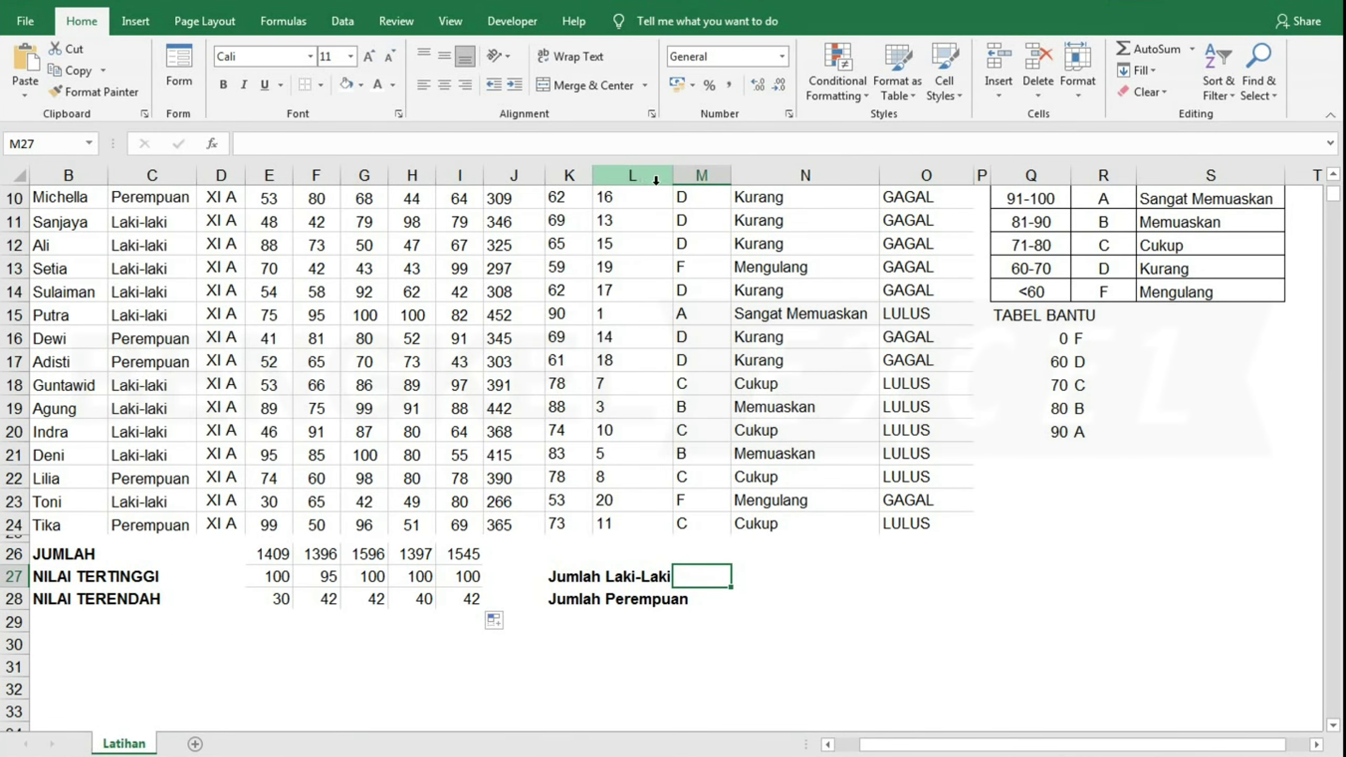
{"action": "left_click_drag", "start_coordinate": [673, 175], "coordinate": [695, 175]}
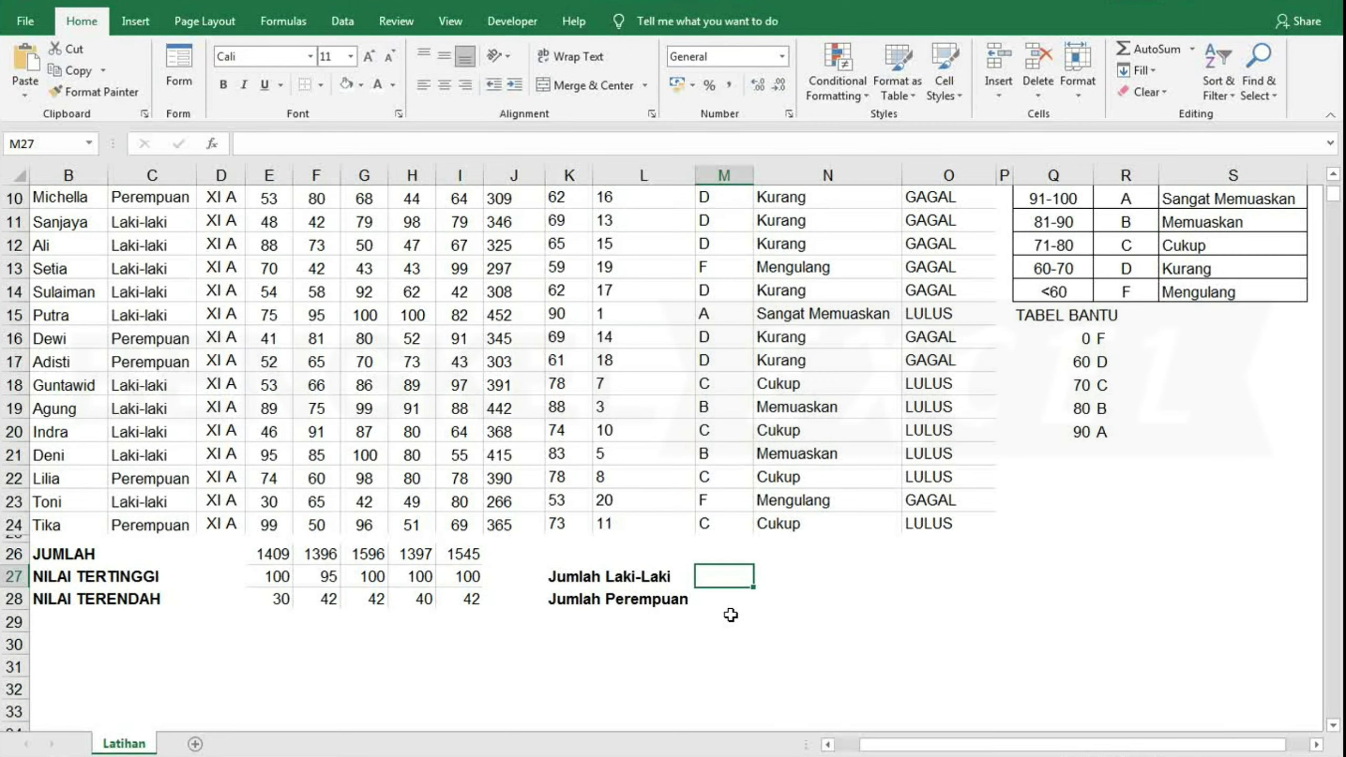
- Enter =COUNTIF($C$5:$C$24;"Laki-laki") in M27 to count 14 male students
{"action": "type", "text": "=COUN"}
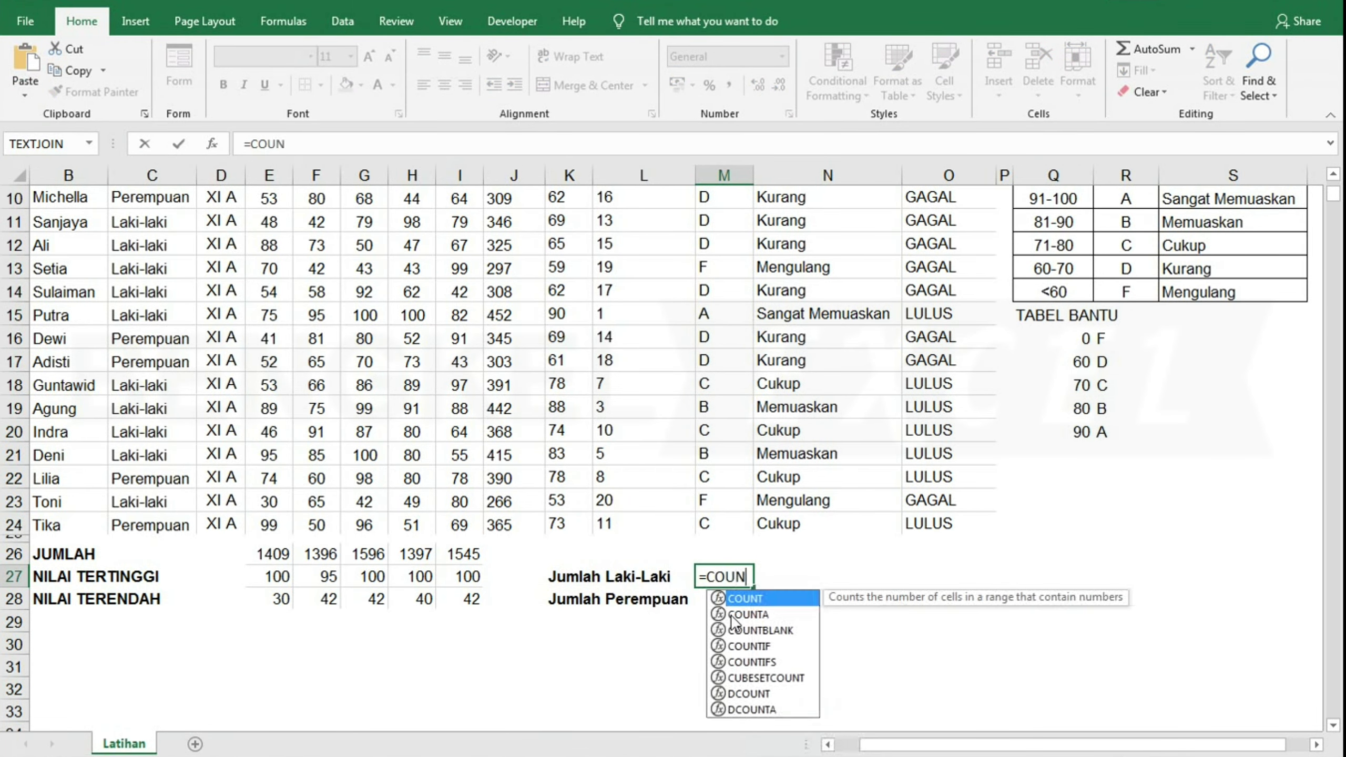
{"action": "double_click", "coordinate": [747, 645]}
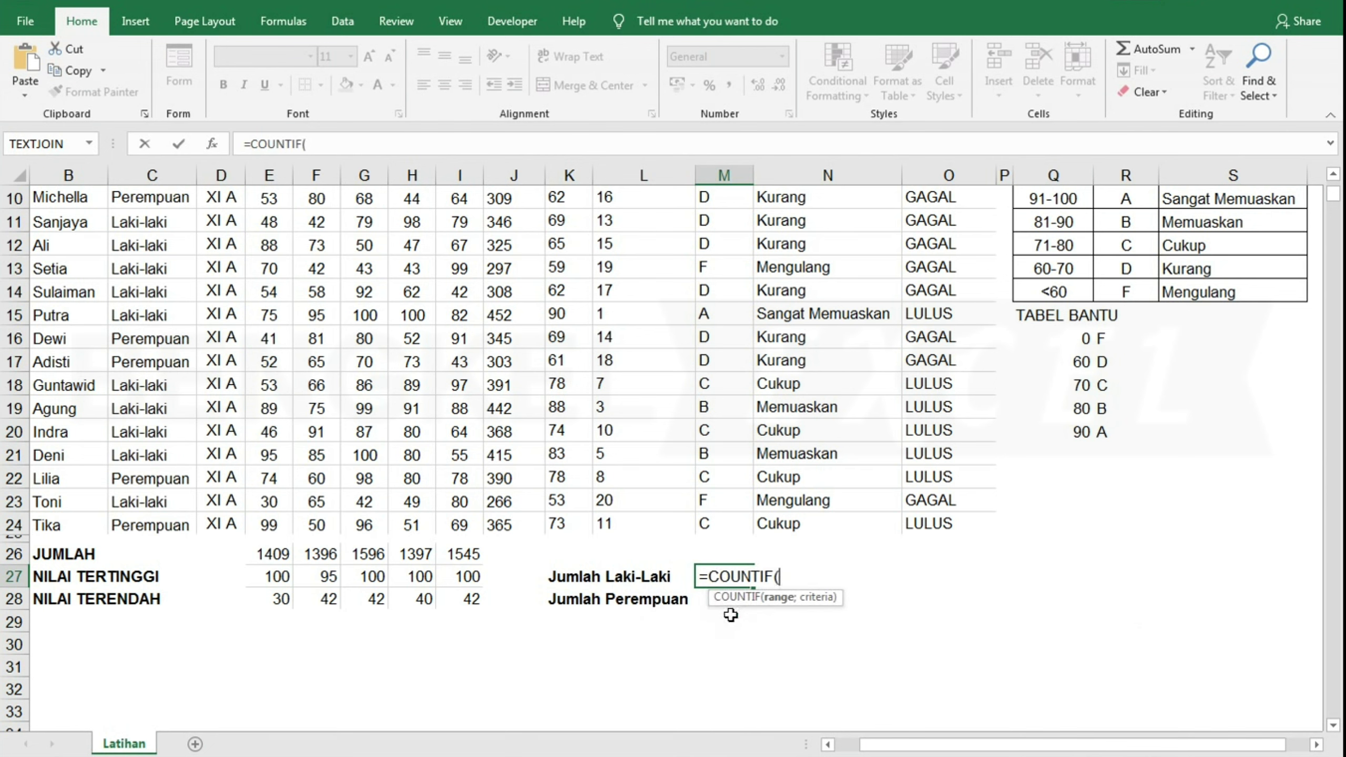
{"action": "scroll", "coordinate": [747, 605], "scroll_direction": "up", "scroll_amount": 1}
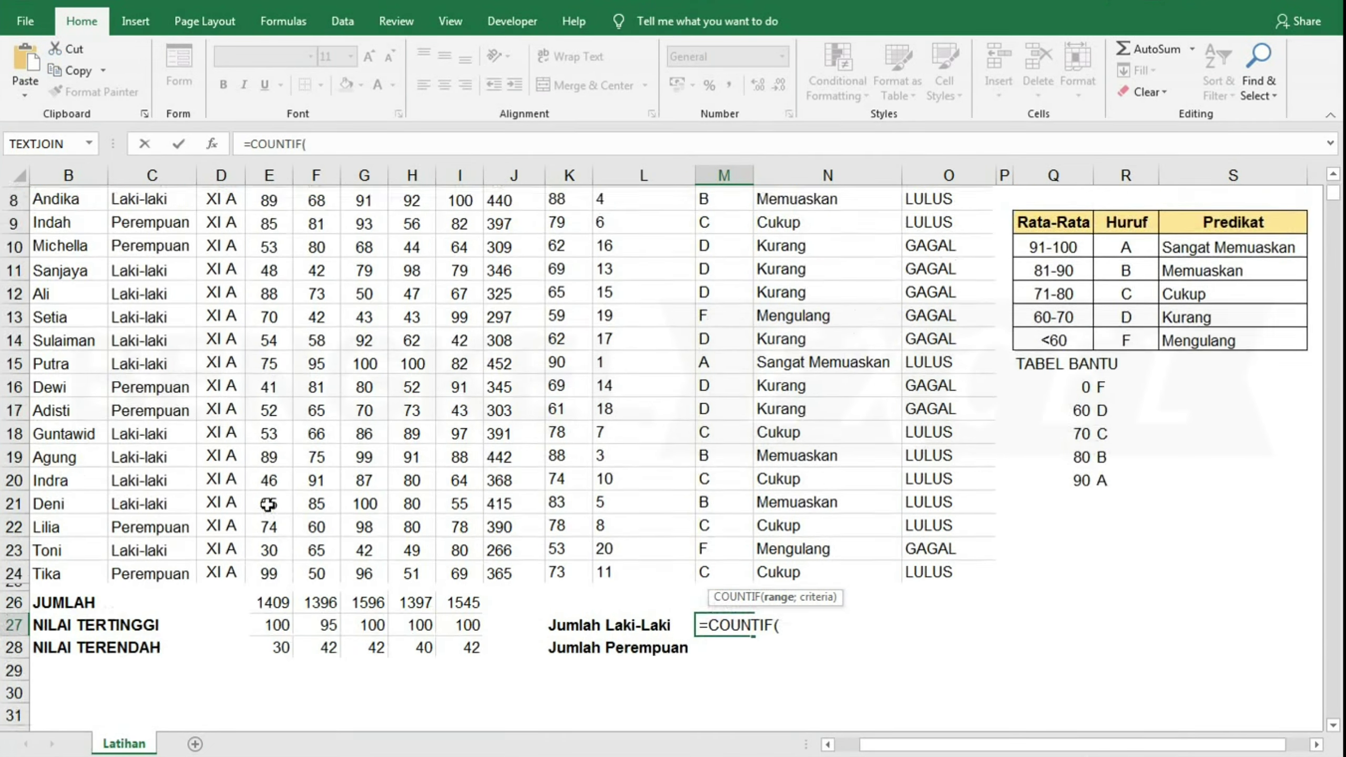
{"action": "scroll", "coordinate": [157, 345], "scroll_direction": "up", "scroll_amount": 2}
{"action": "left_click", "coordinate": [151, 320]}
{"action": "scroll", "coordinate": [175, 403], "scroll_direction": "down", "scroll_amount": 2}
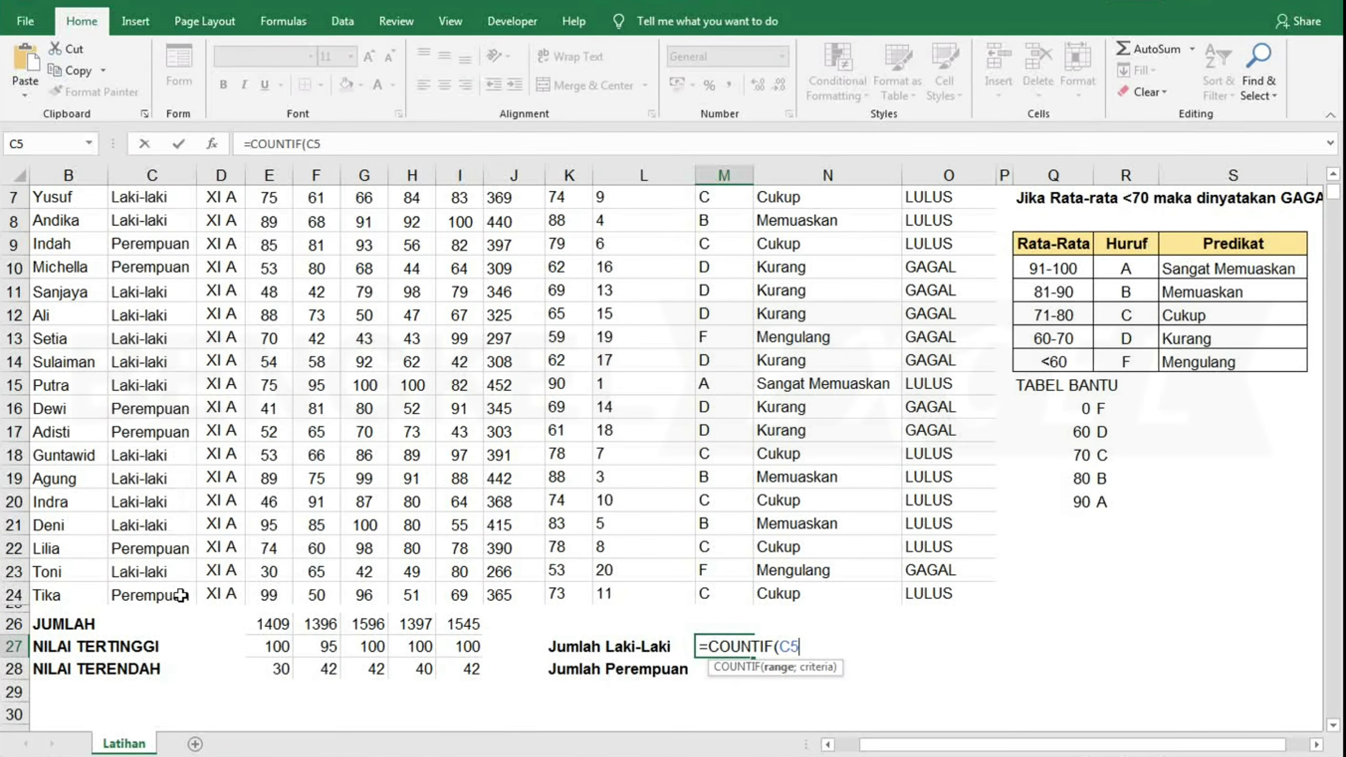
{"action": "left_click_drag", "start_coordinate": [178, 598], "coordinate": [411, 612]}
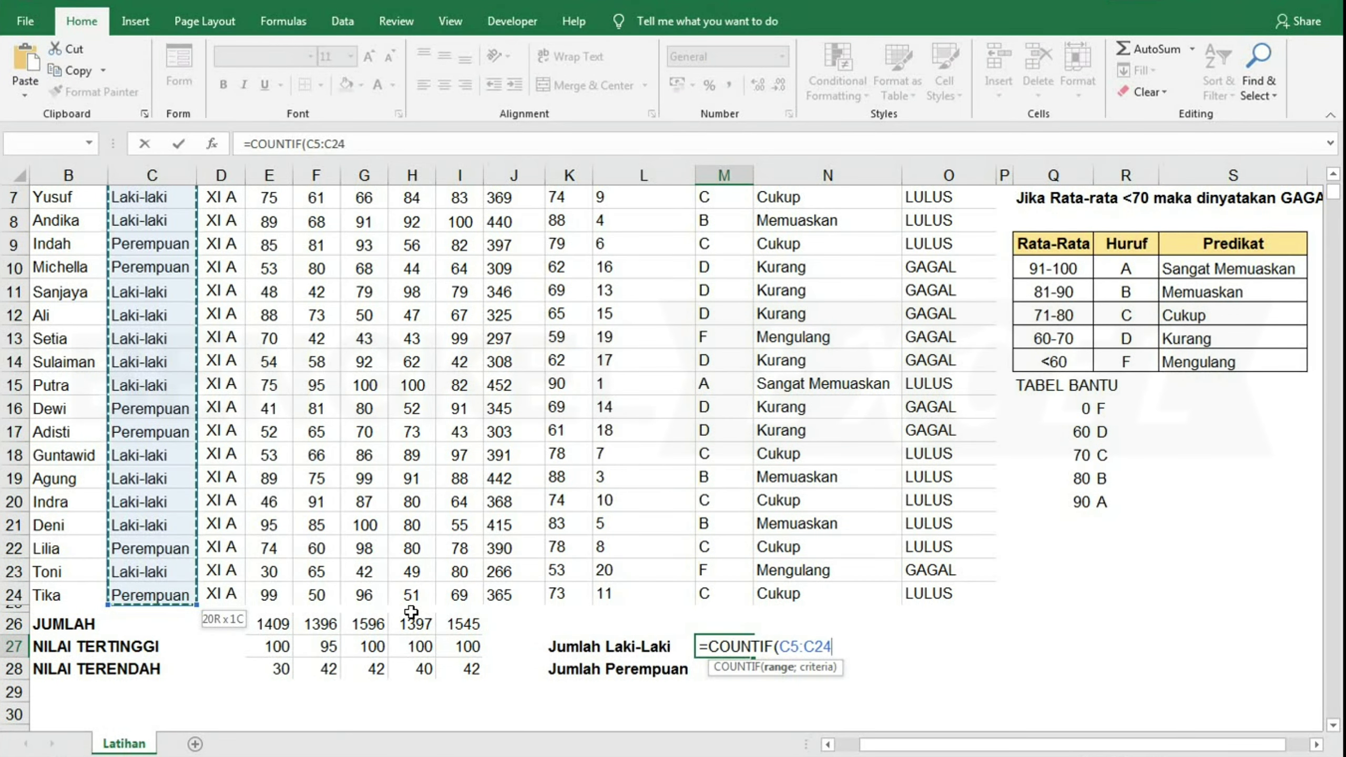
{"action": "key", "text": "F4"}
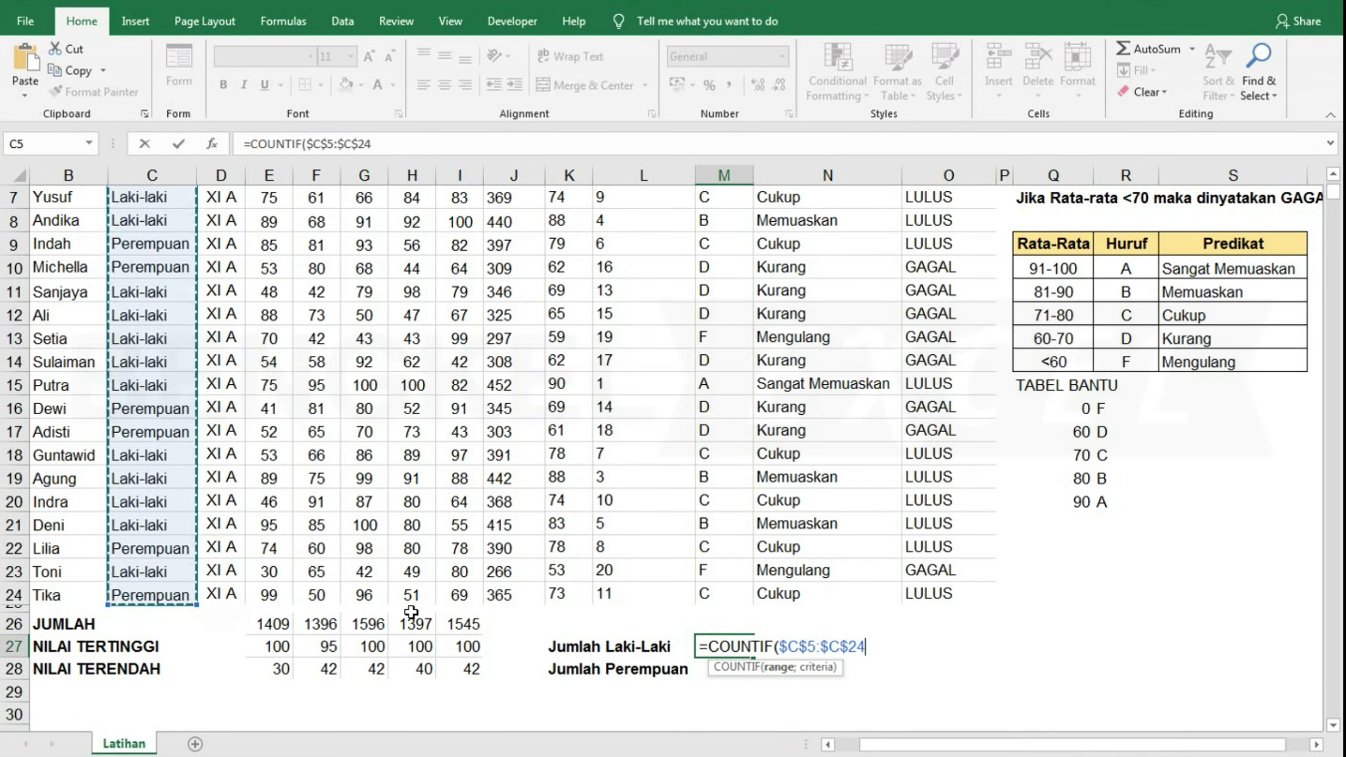
{"action": "type", "text": ";"}
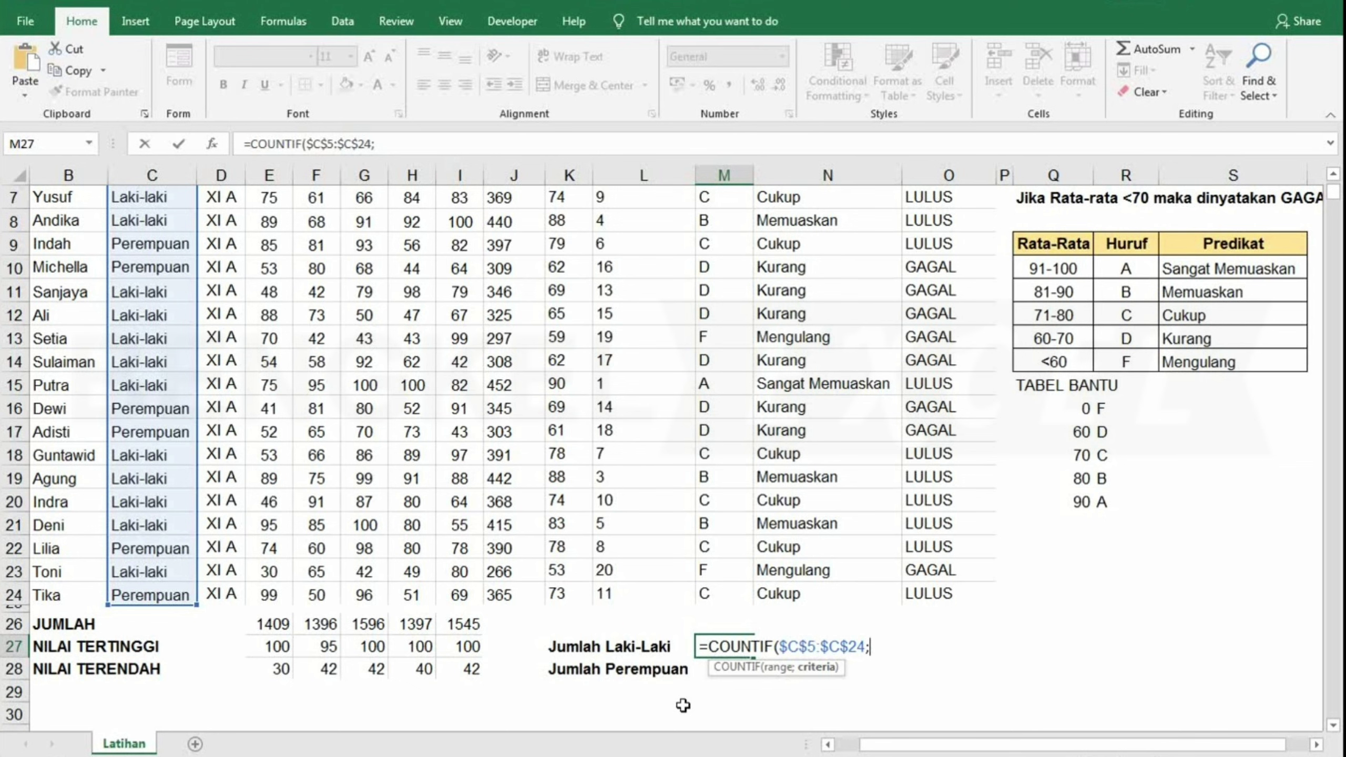
{"action": "type", "text": "\""}
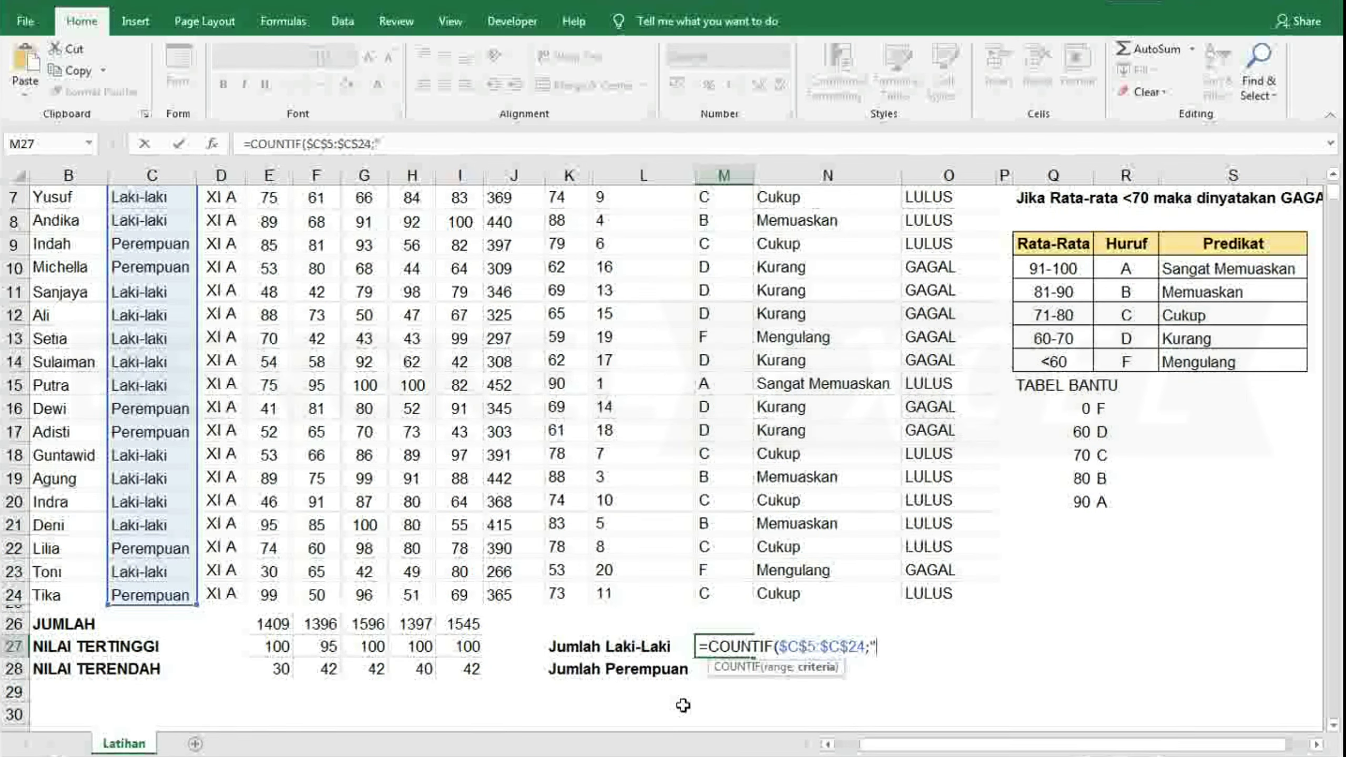
{"action": "type", "text": "Laki"}
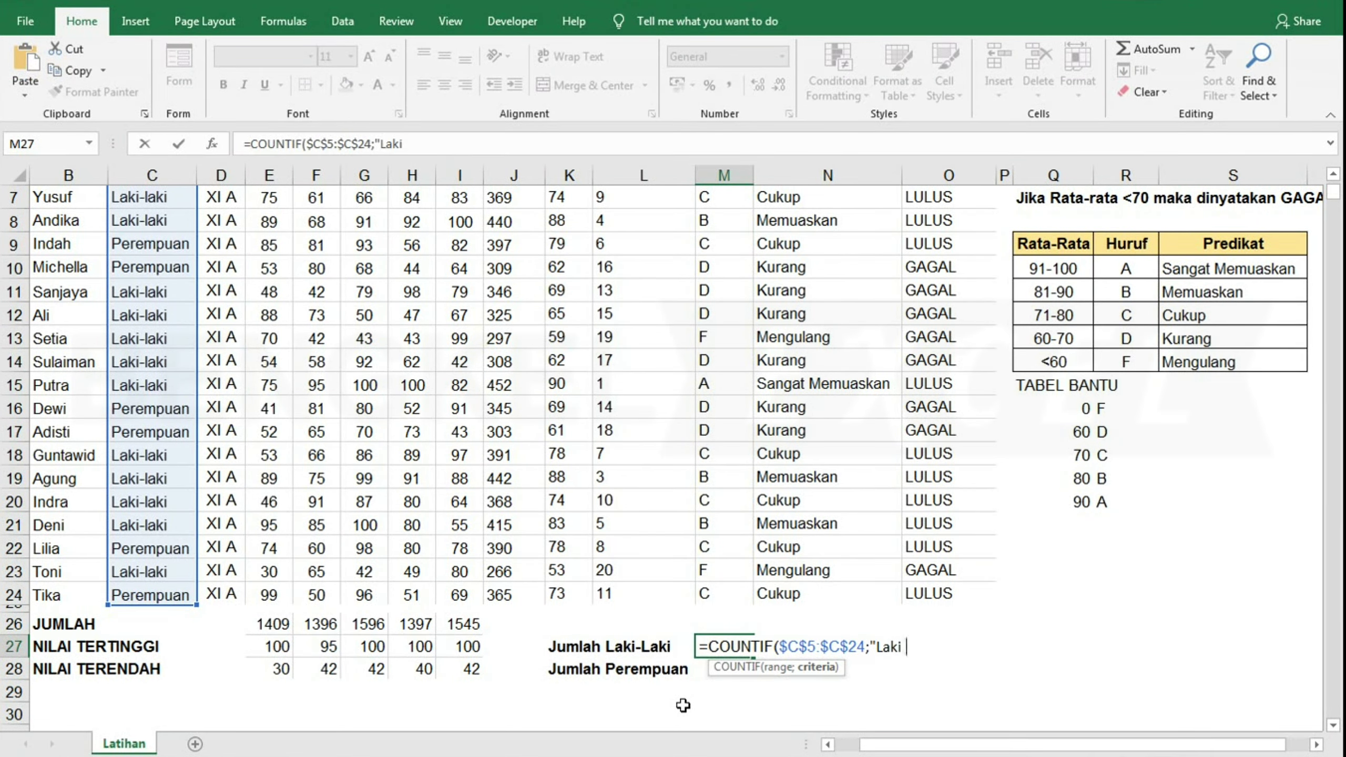
{"action": "type", "text": "-laki\""}
{"action": "type", "text": ")"}
{"action": "key", "text": "Return"}
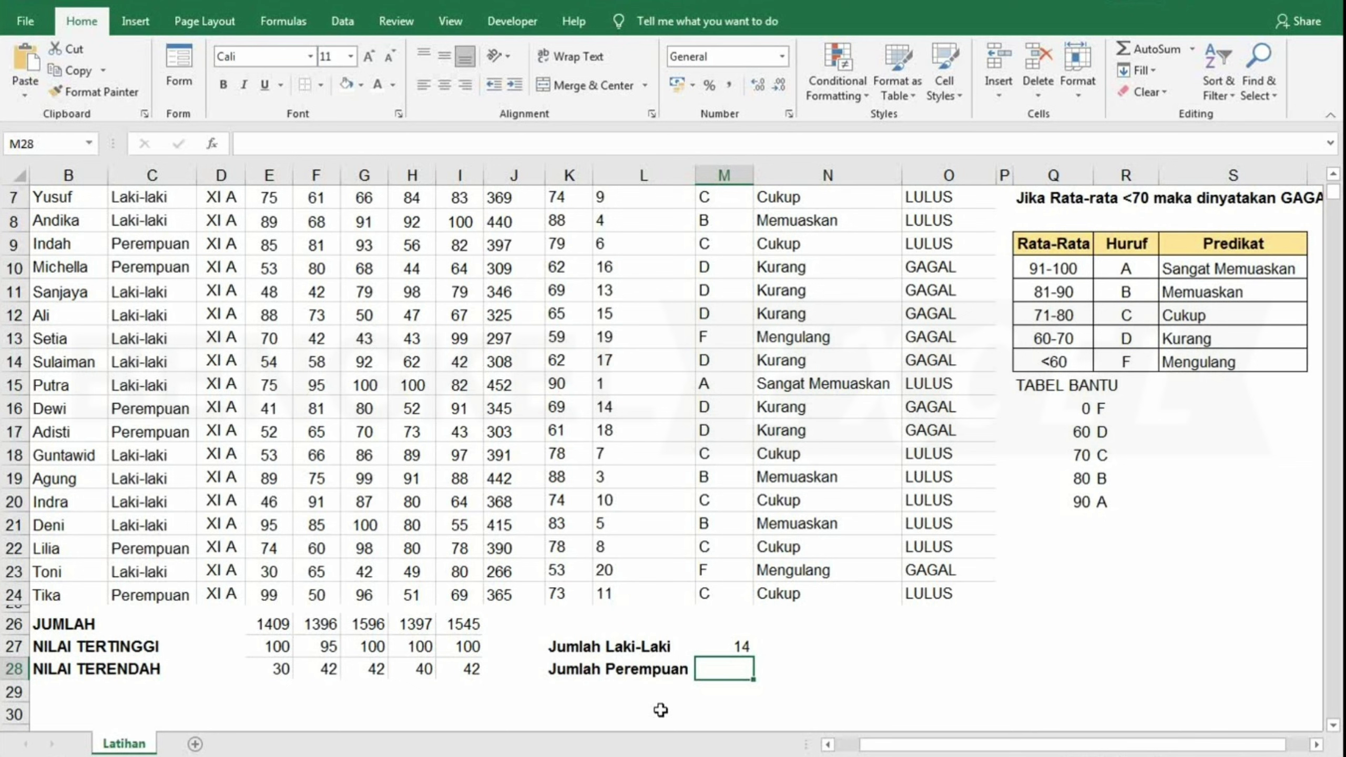
- Copy the COUNTIF formula text from M27 without changing the cell
{"action": "double_click", "coordinate": [733, 643]}
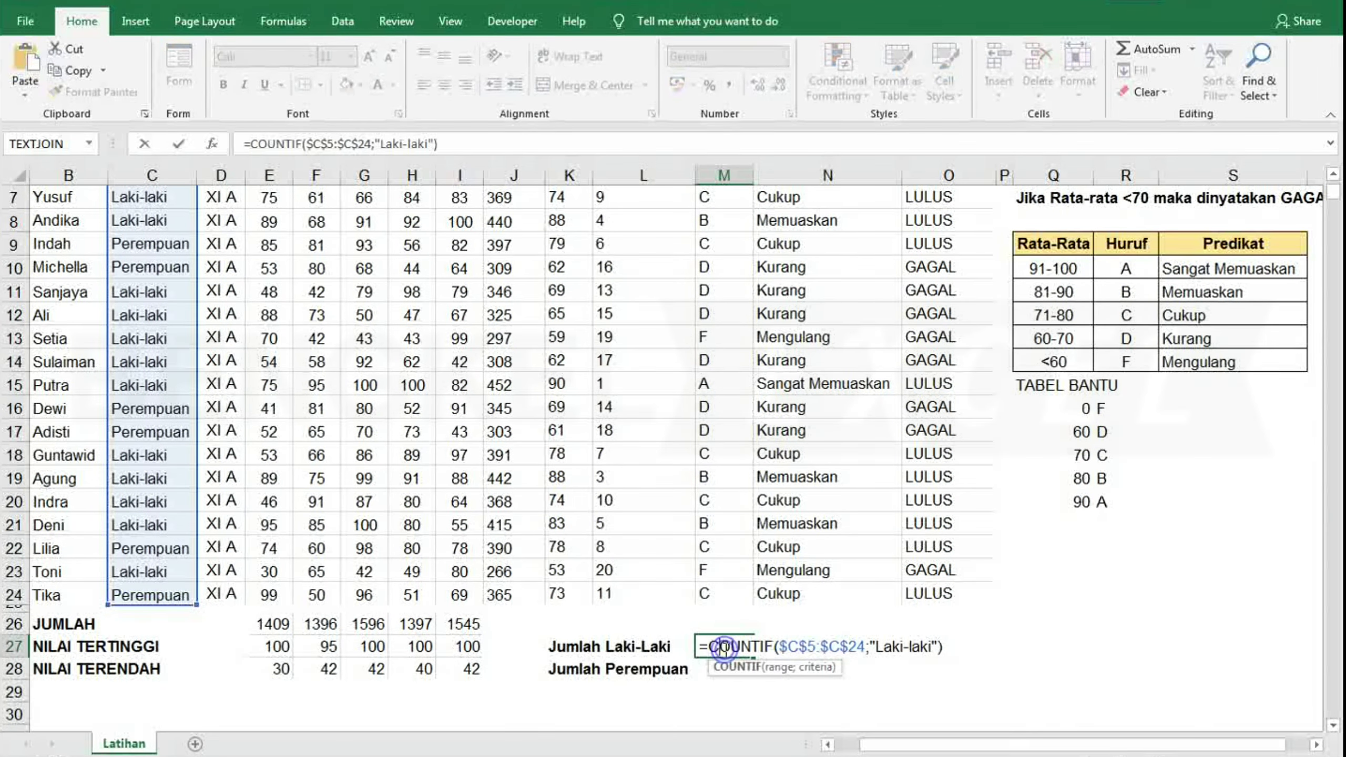
{"action": "left_click_drag", "start_coordinate": [699, 644], "coordinate": [943, 647]}
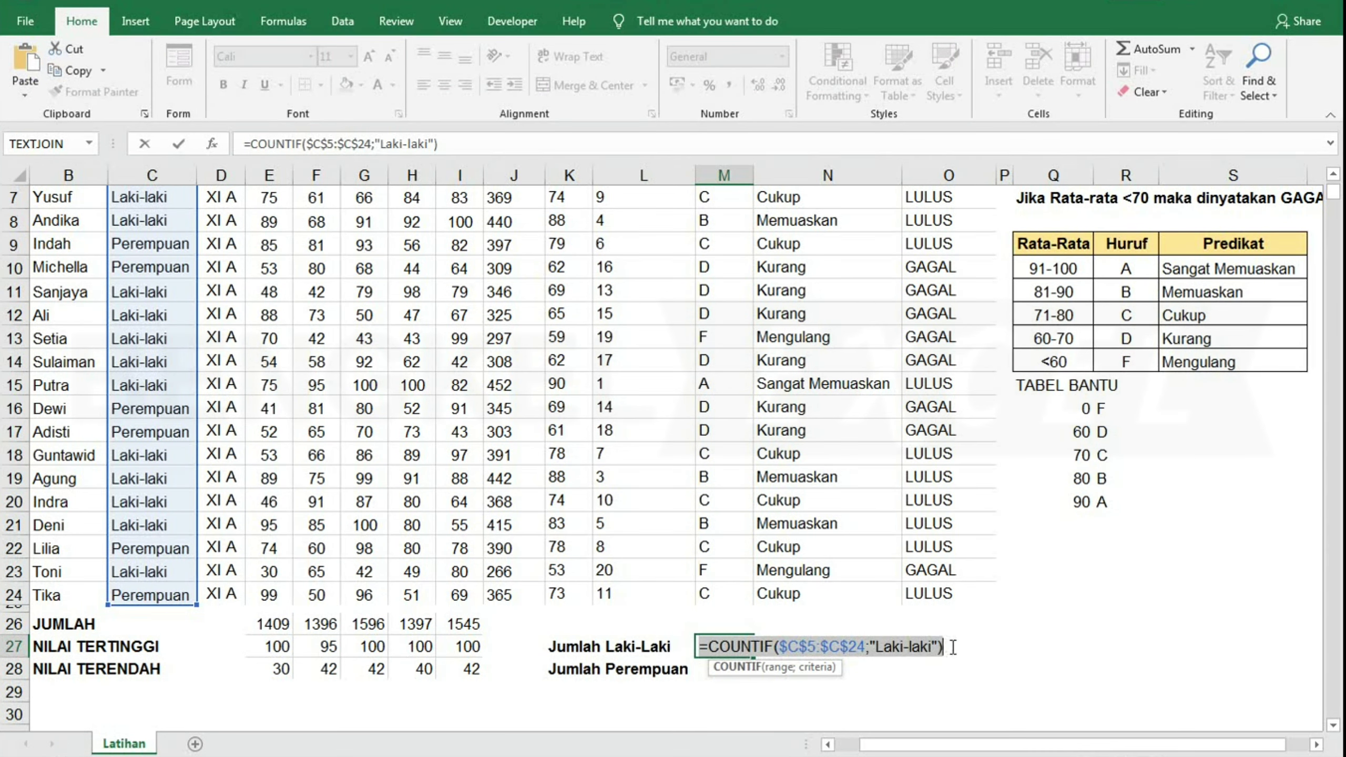
{"action": "right_click", "coordinate": [885, 648]}
{"action": "left_click", "coordinate": [927, 514]}
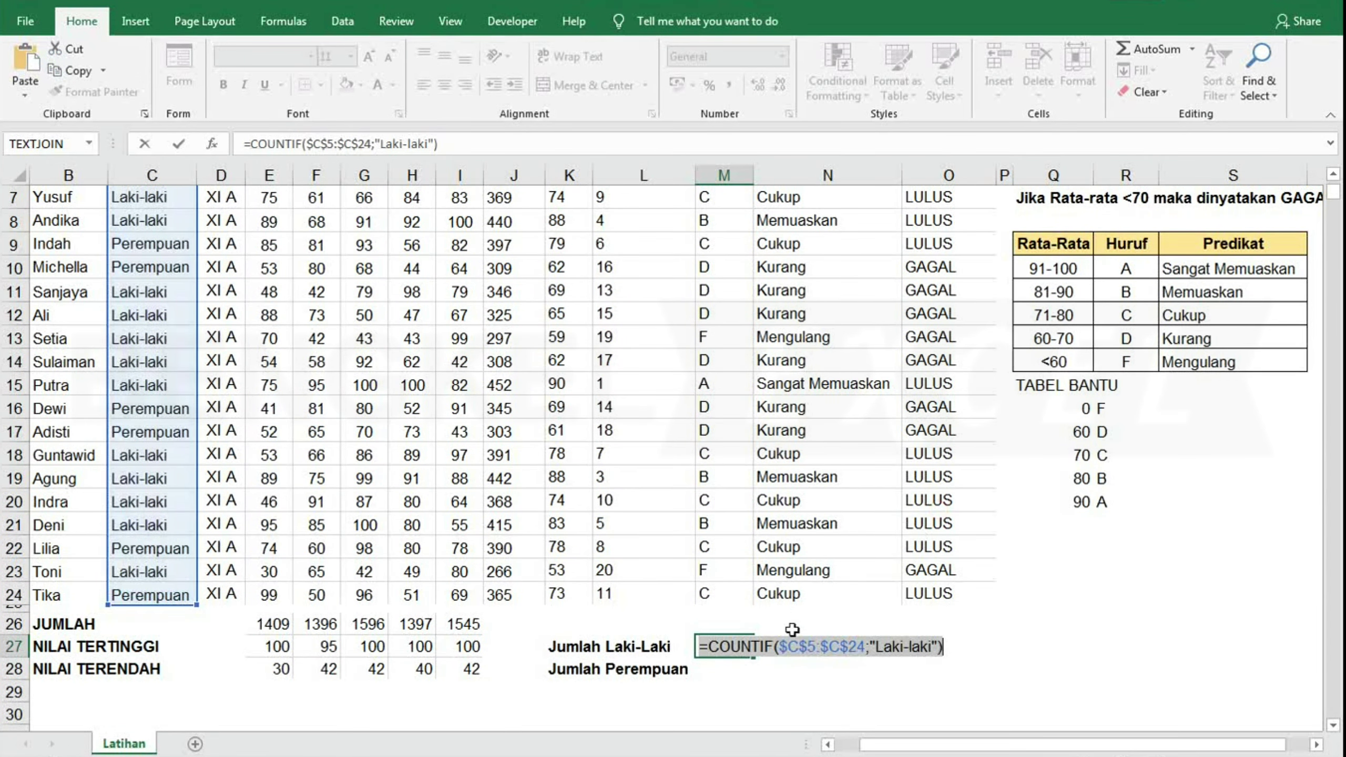
{"action": "type", "text": "="}
{"action": "left_click", "coordinate": [722, 673]}
{"action": "key", "text": "Escape"}
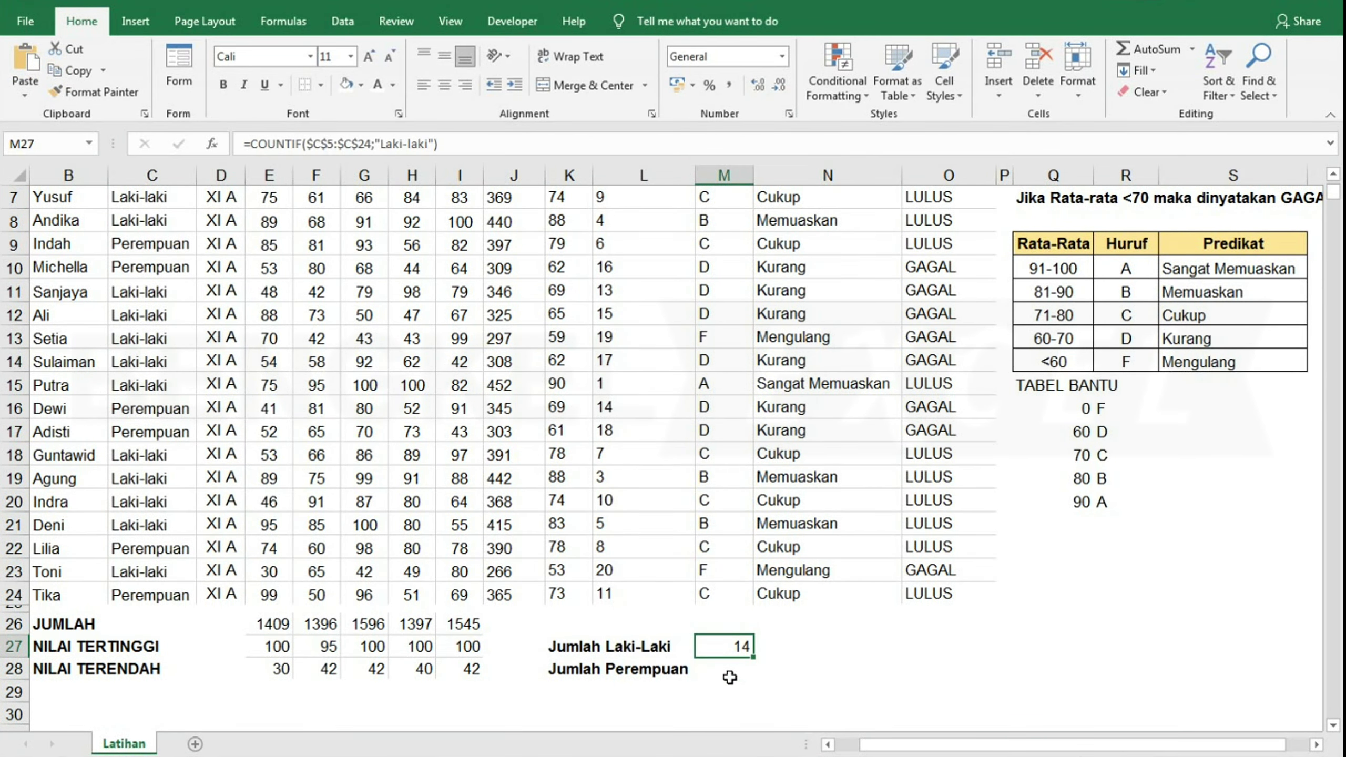
{"action": "left_click", "coordinate": [729, 677]}
- Paste the COUNTIF formula into M28 and change the criterion to "Perempuan", giving 6
{"action": "double_click", "coordinate": [729, 677]}
{"action": "right_click", "coordinate": [728, 675]}
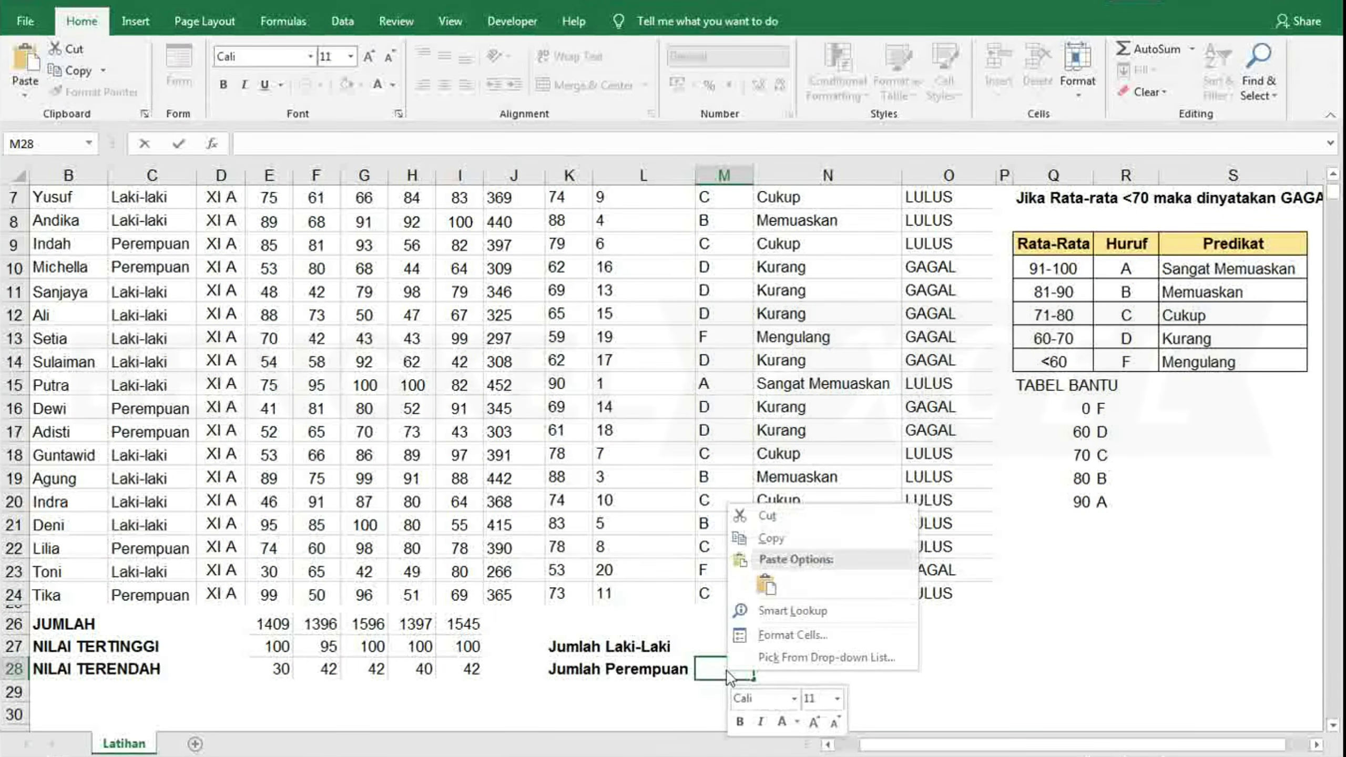
{"action": "left_click", "coordinate": [766, 585]}
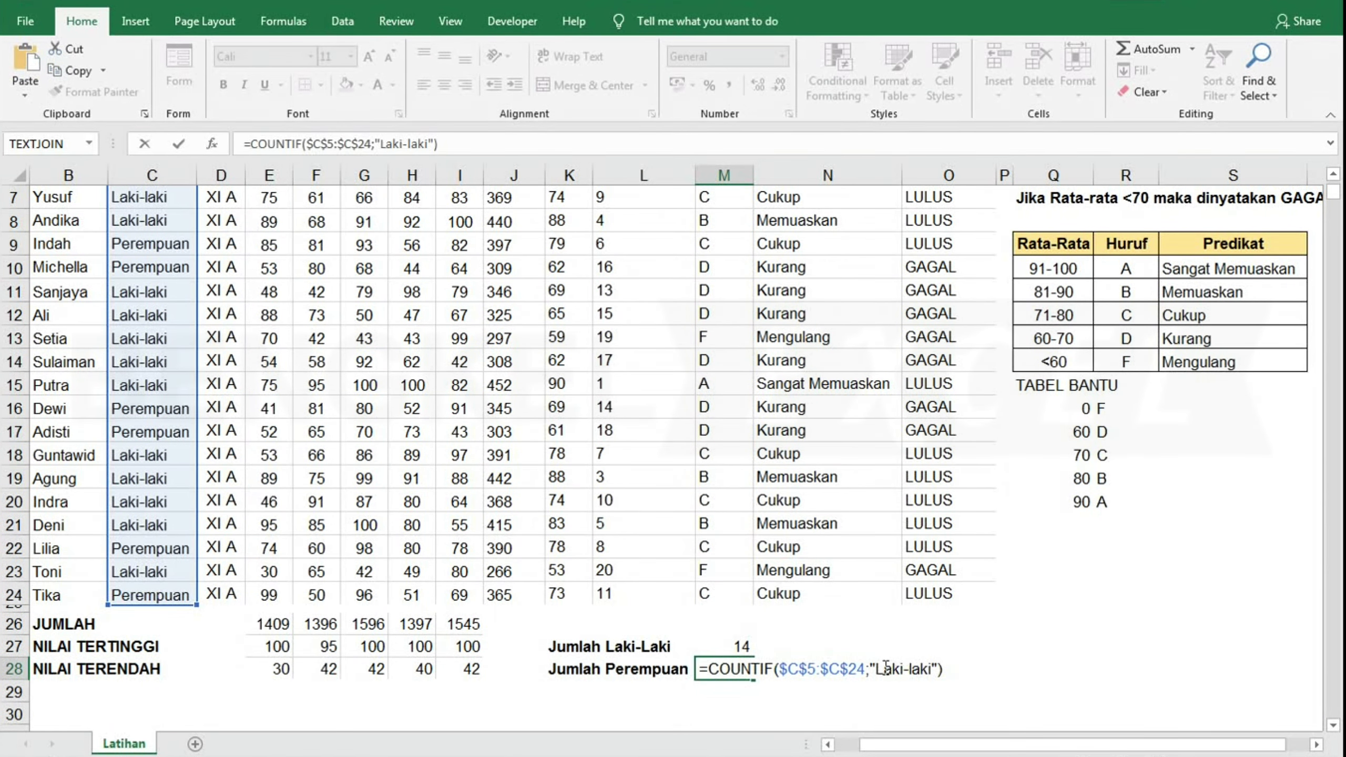
{"action": "left_click_drag", "start_coordinate": [875, 669], "coordinate": [930, 673]}
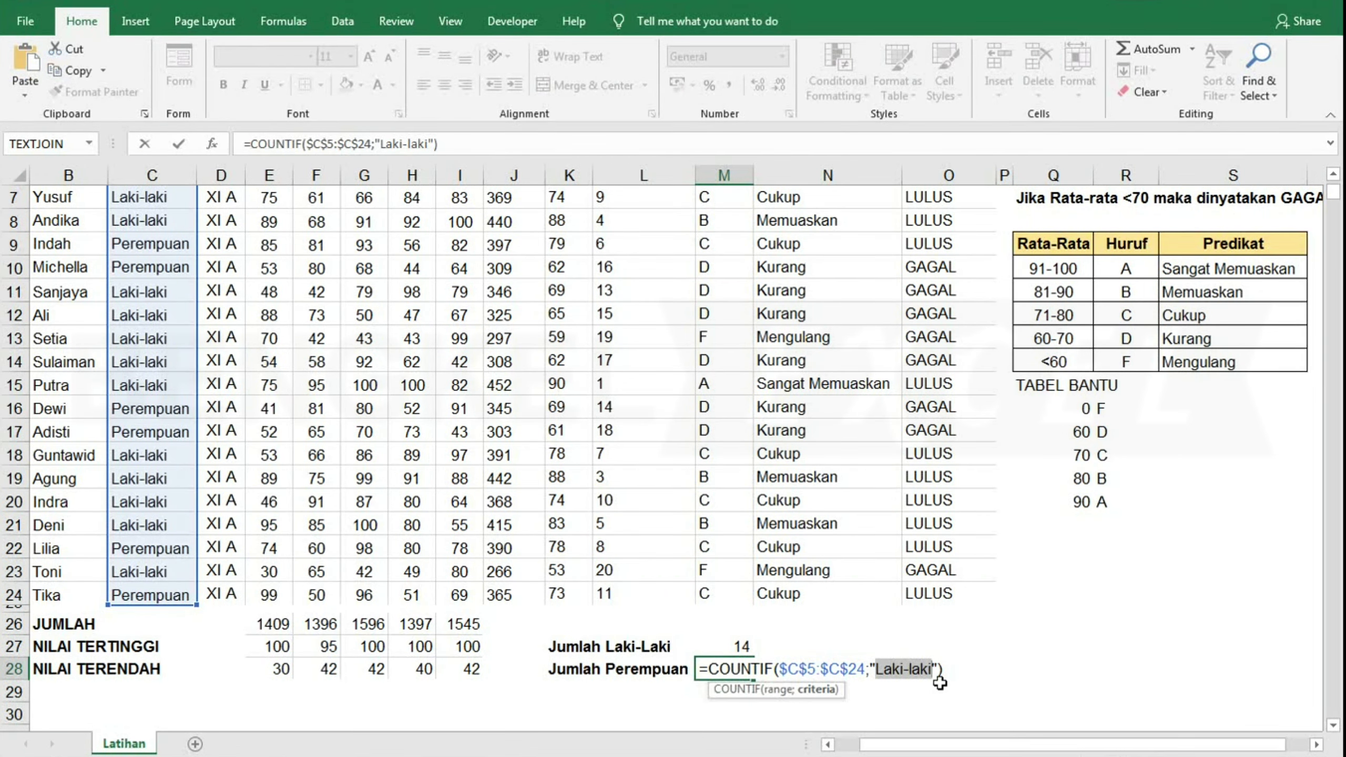
{"action": "type", "text": "Perempu"}
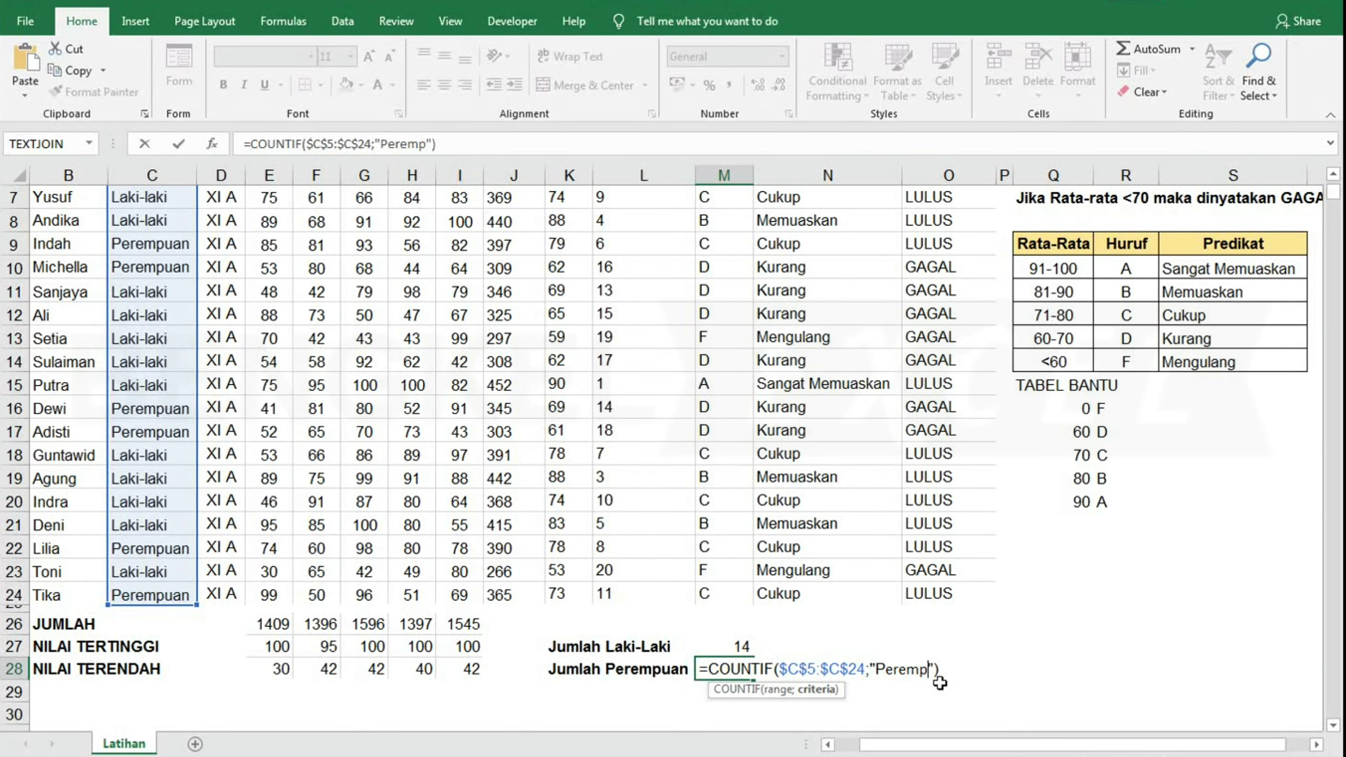
{"action": "type", "text": "an"}
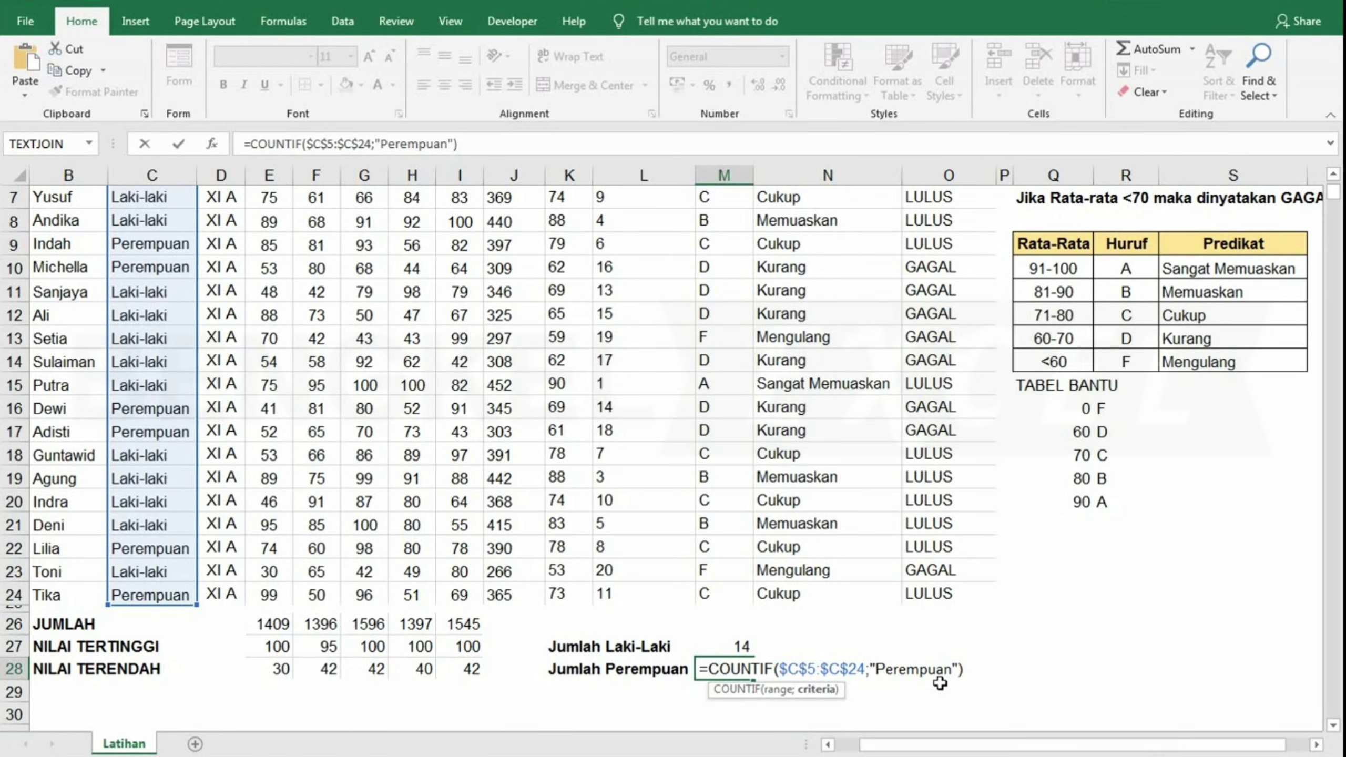
{"action": "key", "text": "Return"}
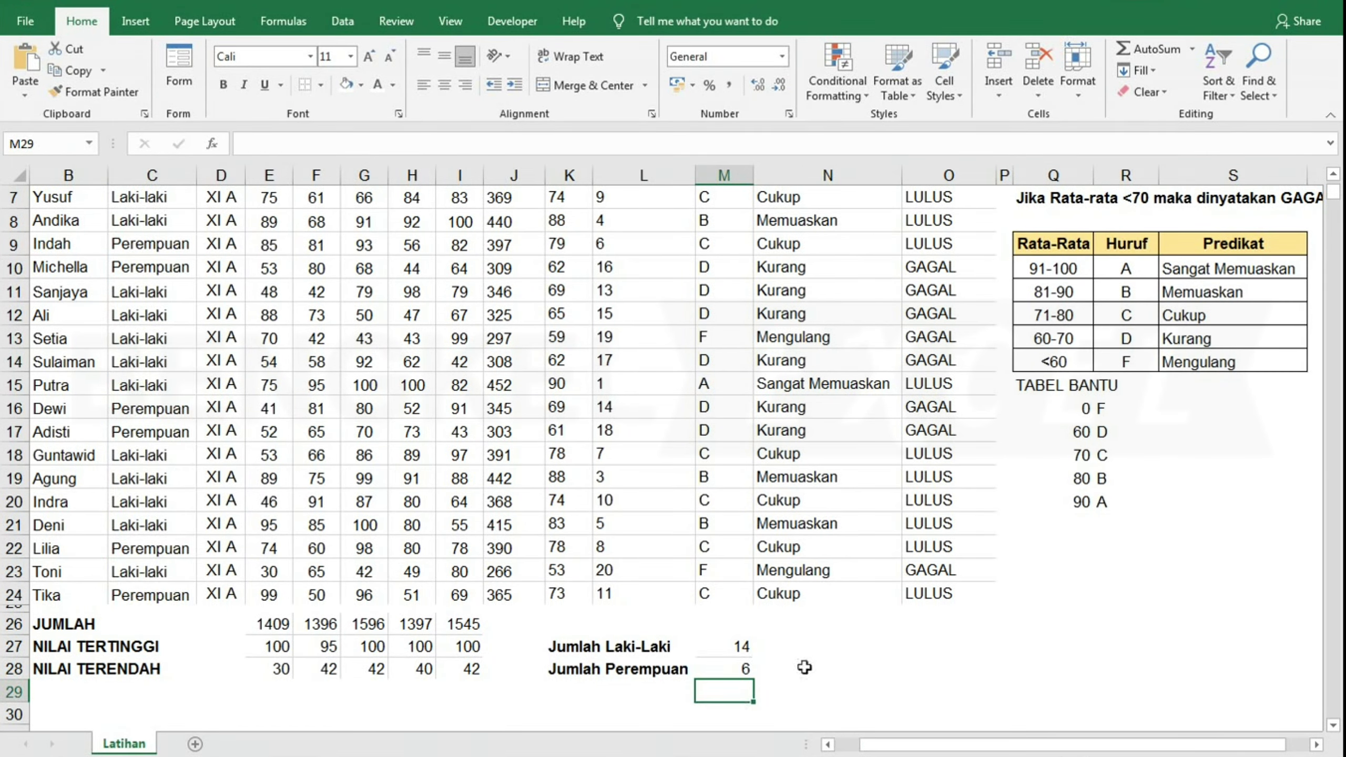
{"action": "left_click", "coordinate": [724, 671]}
{"action": "left_click", "coordinate": [569, 691]}
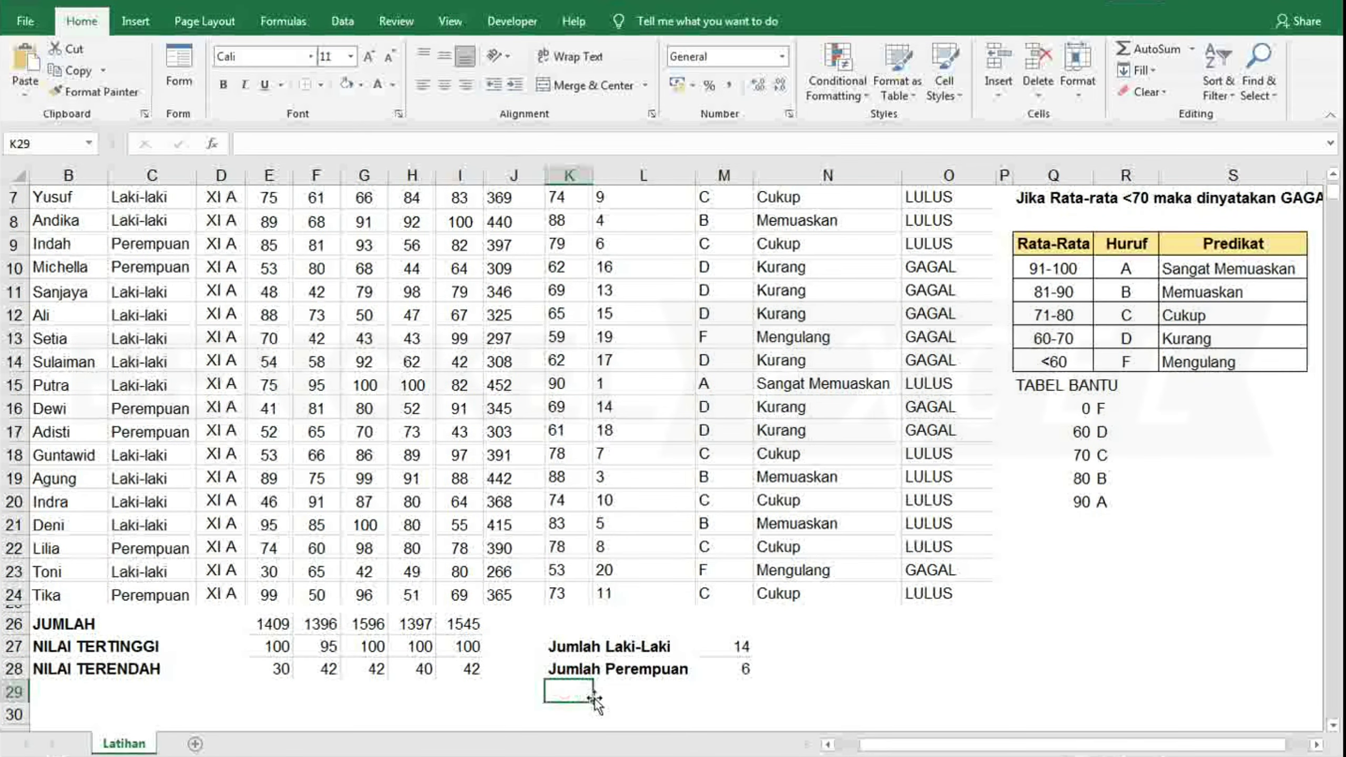
{"action": "left_click", "coordinate": [724, 698]}
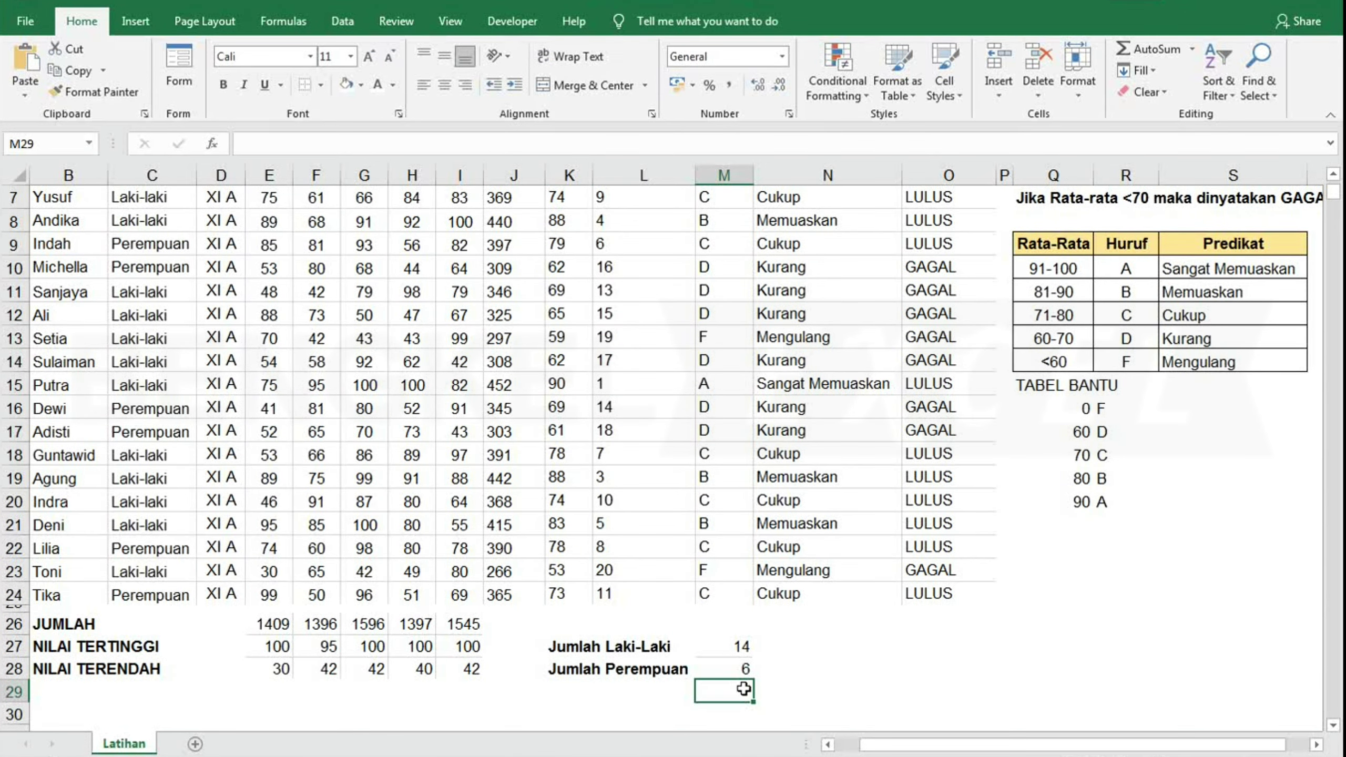
- Sum M27:M28 in M29 to get 20 students
{"action": "key", "text": "alt+equal"}
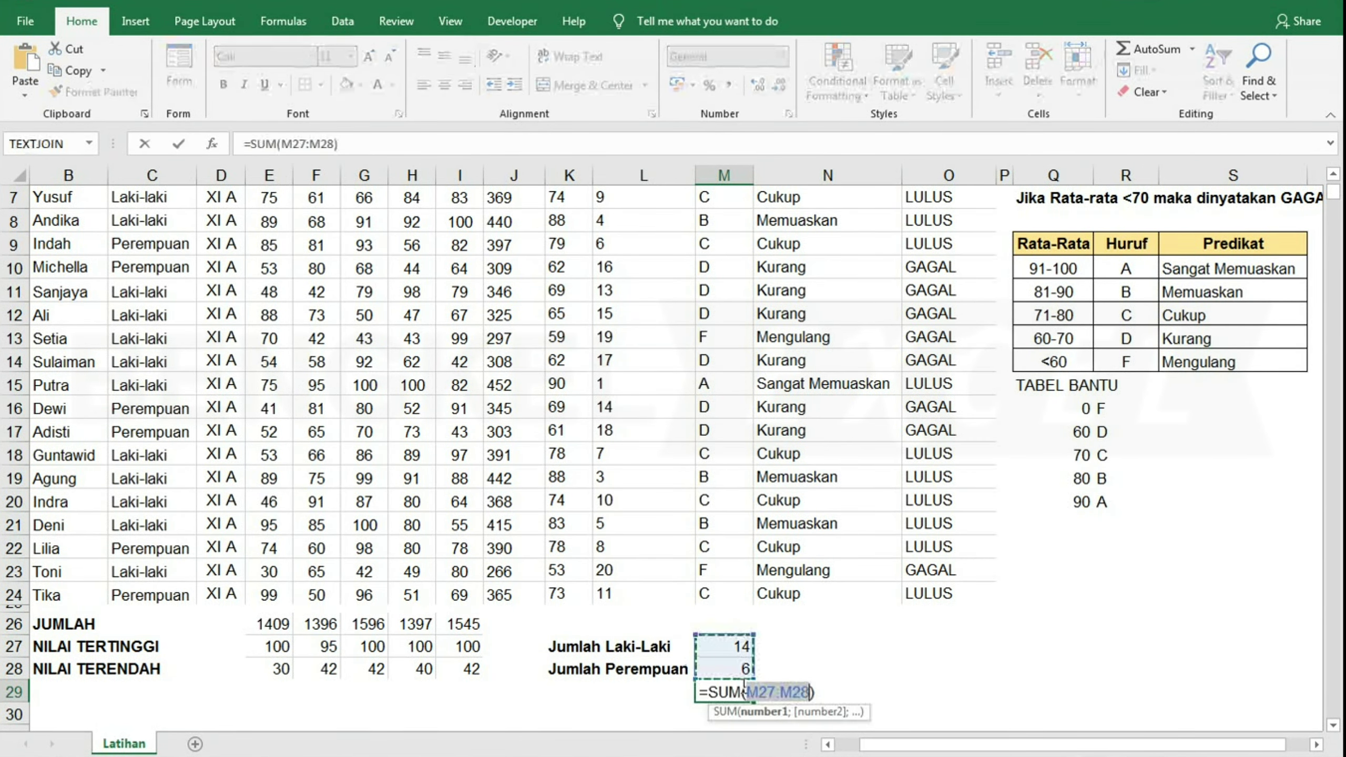
{"action": "left_click", "coordinate": [739, 689]}
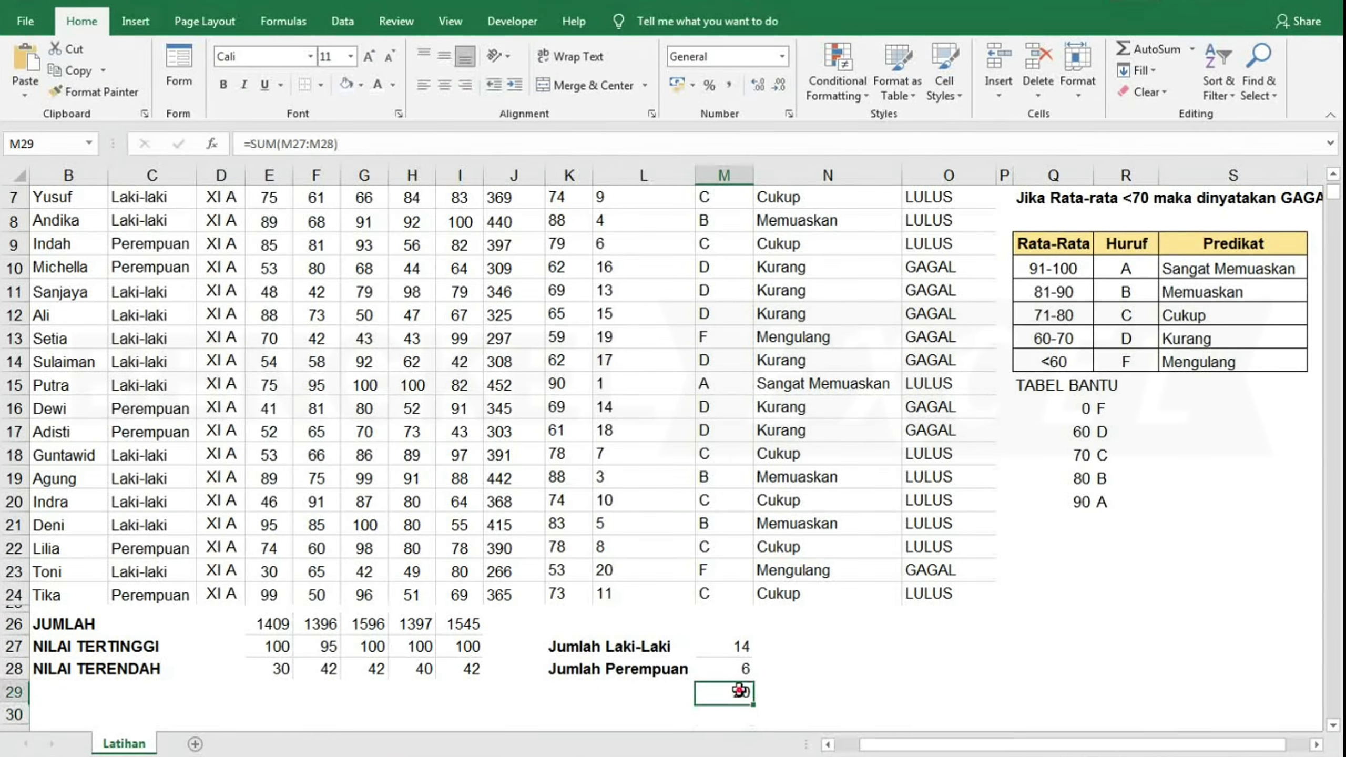
{"action": "left_click_drag", "start_coordinate": [874, 744], "coordinate": [840, 746]}
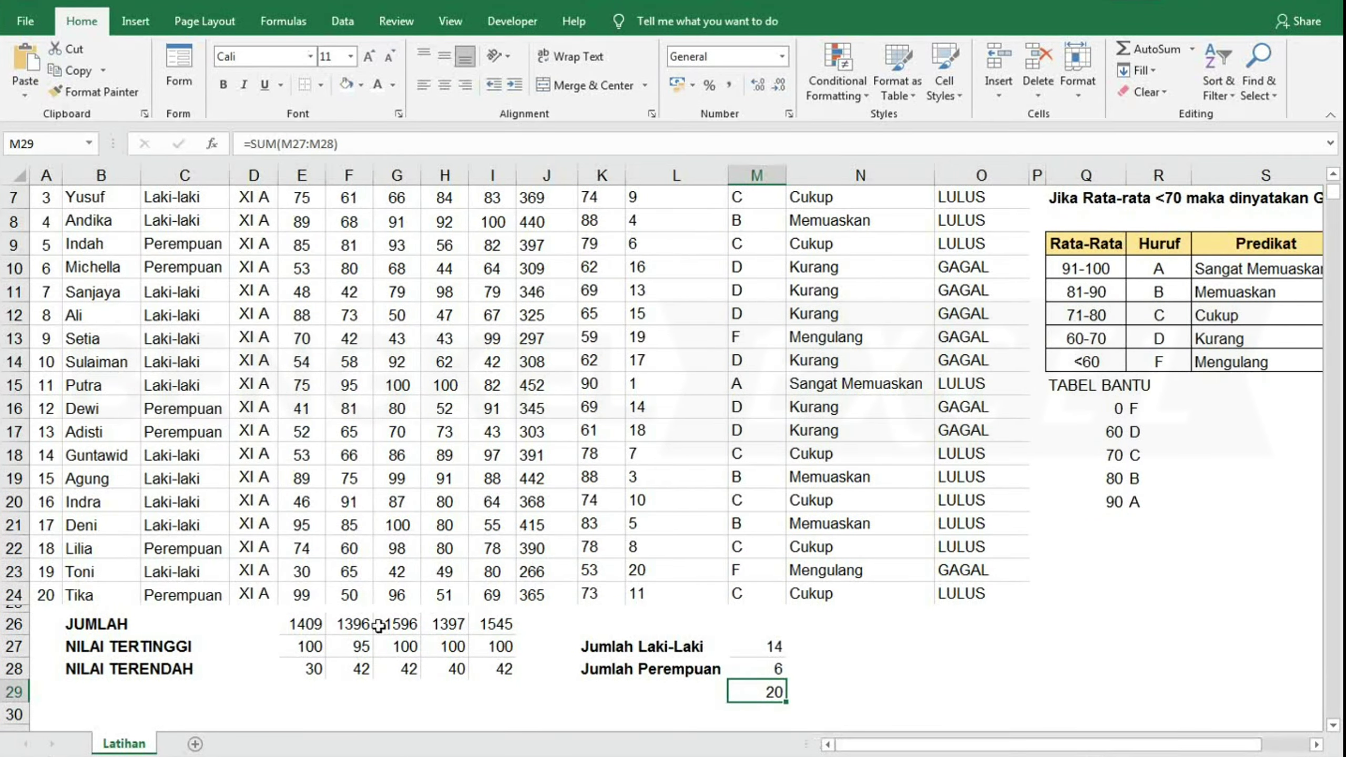
- Review the student numbers and the Predikat and Keterangan formulas in the table
{"action": "left_click", "coordinate": [46, 593]}
{"action": "scroll", "coordinate": [799, 612], "scroll_direction": "up", "scroll_amount": 2}
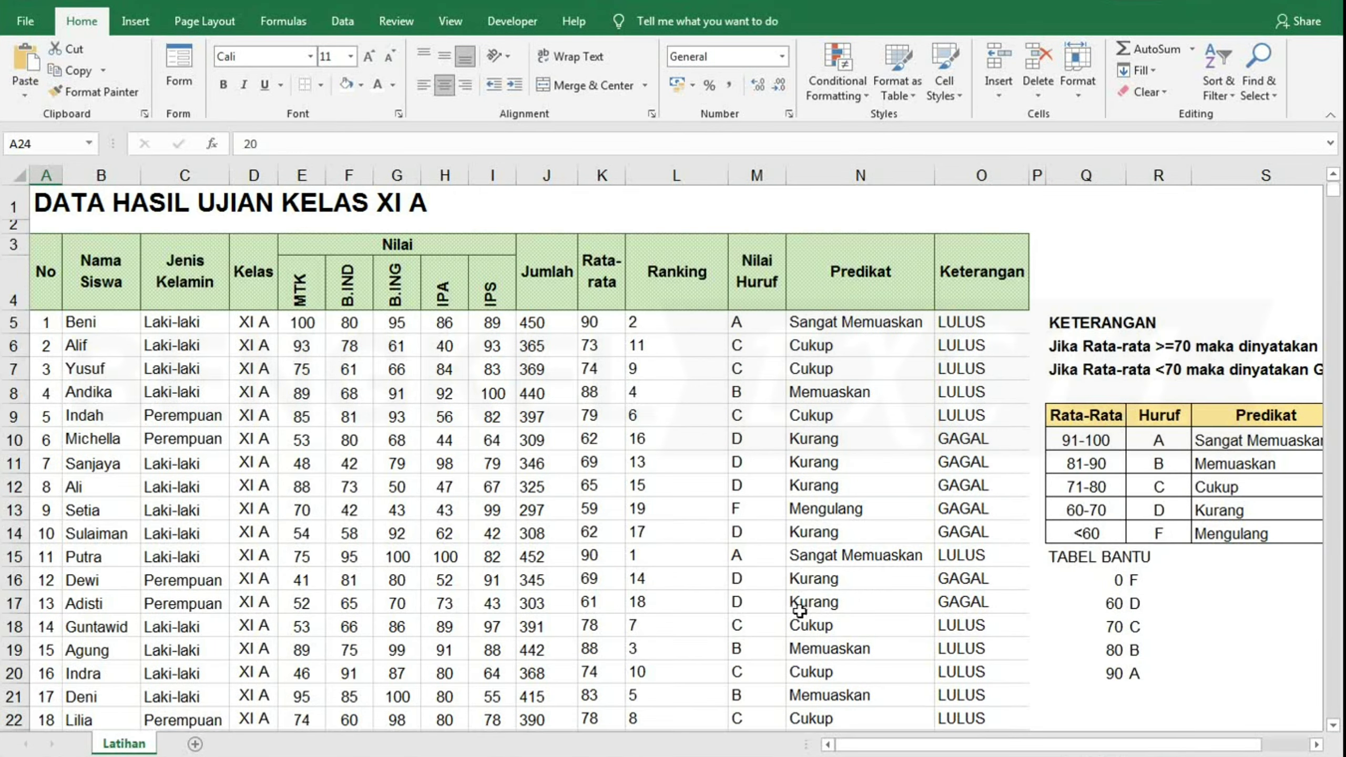
{"action": "left_click", "coordinate": [821, 575]}
{"action": "left_click", "coordinate": [974, 485]}
{"action": "scroll", "coordinate": [973, 530], "scroll_direction": "down", "scroll_amount": 2}
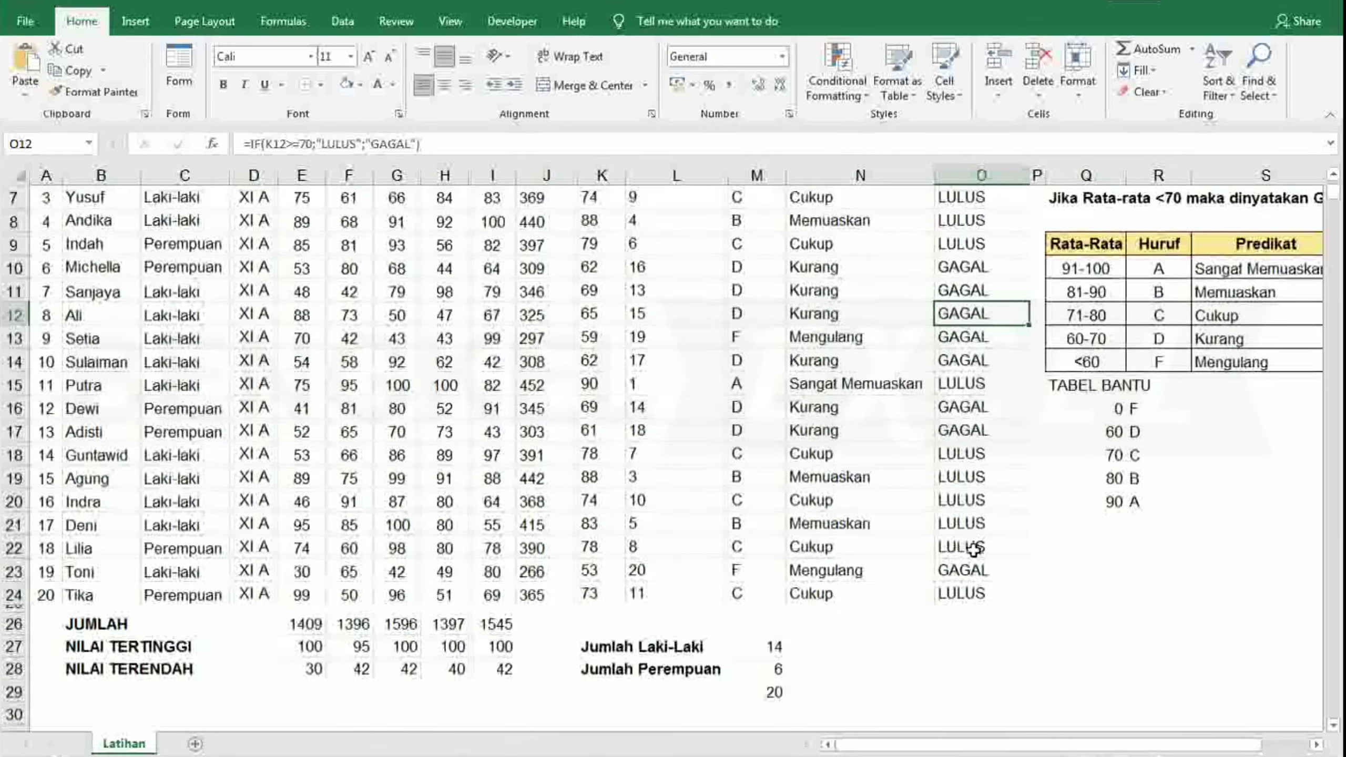
{"action": "scroll", "coordinate": [974, 550], "scroll_direction": "up", "scroll_amount": 1}
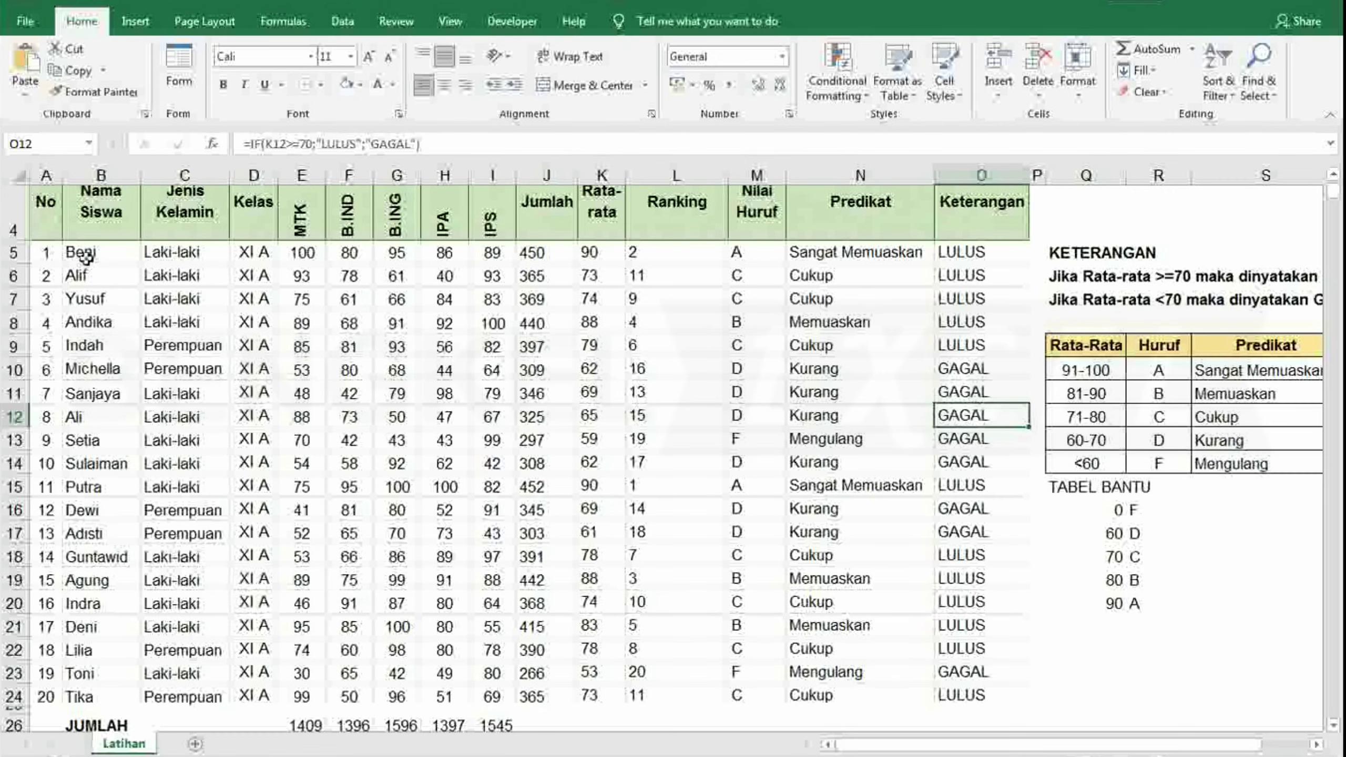
- Select B5:O24 and start an Equal To highlight rule for GAGAL with a custom format
{"action": "left_click_drag", "start_coordinate": [87, 257], "coordinate": [941, 699]}
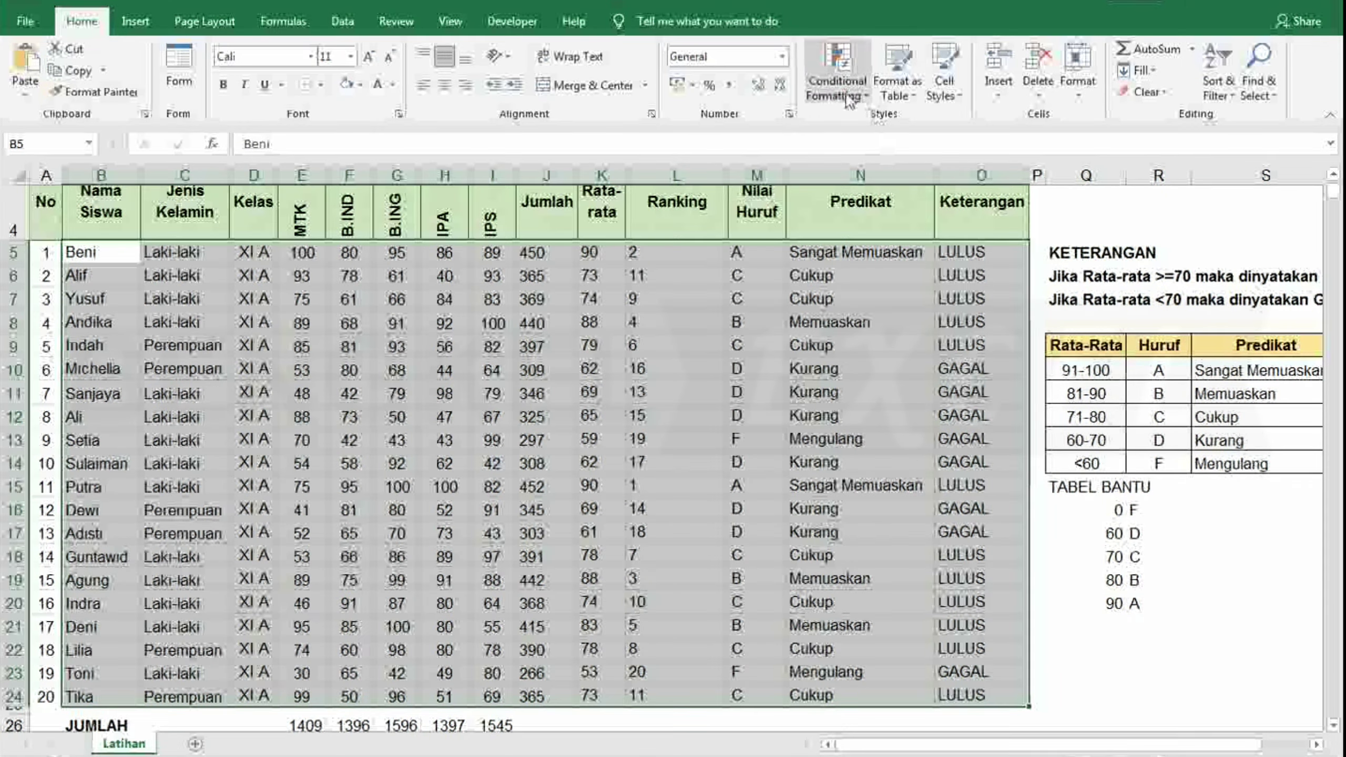
{"action": "left_click", "coordinate": [836, 80]}
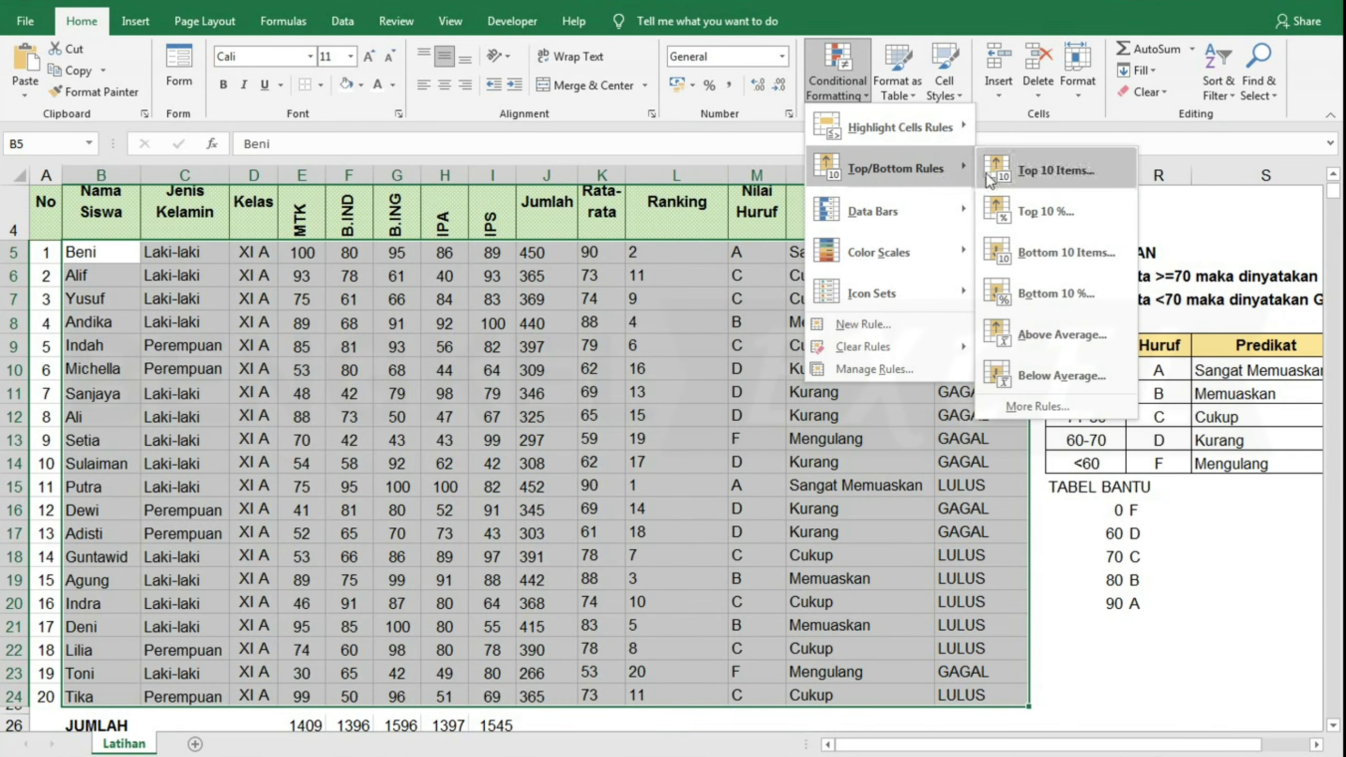
{"action": "mouse_move", "coordinate": [899, 127]}
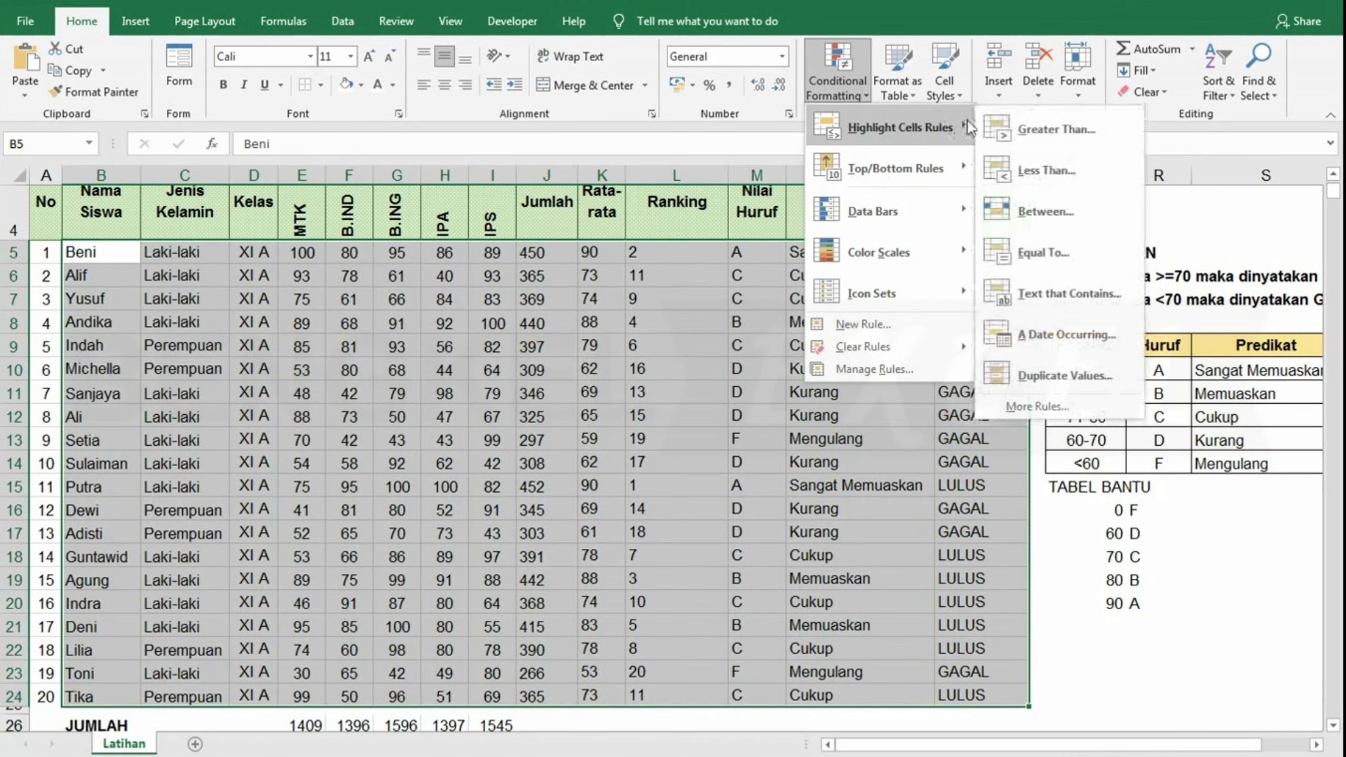
{"action": "left_click", "coordinate": [1042, 253]}
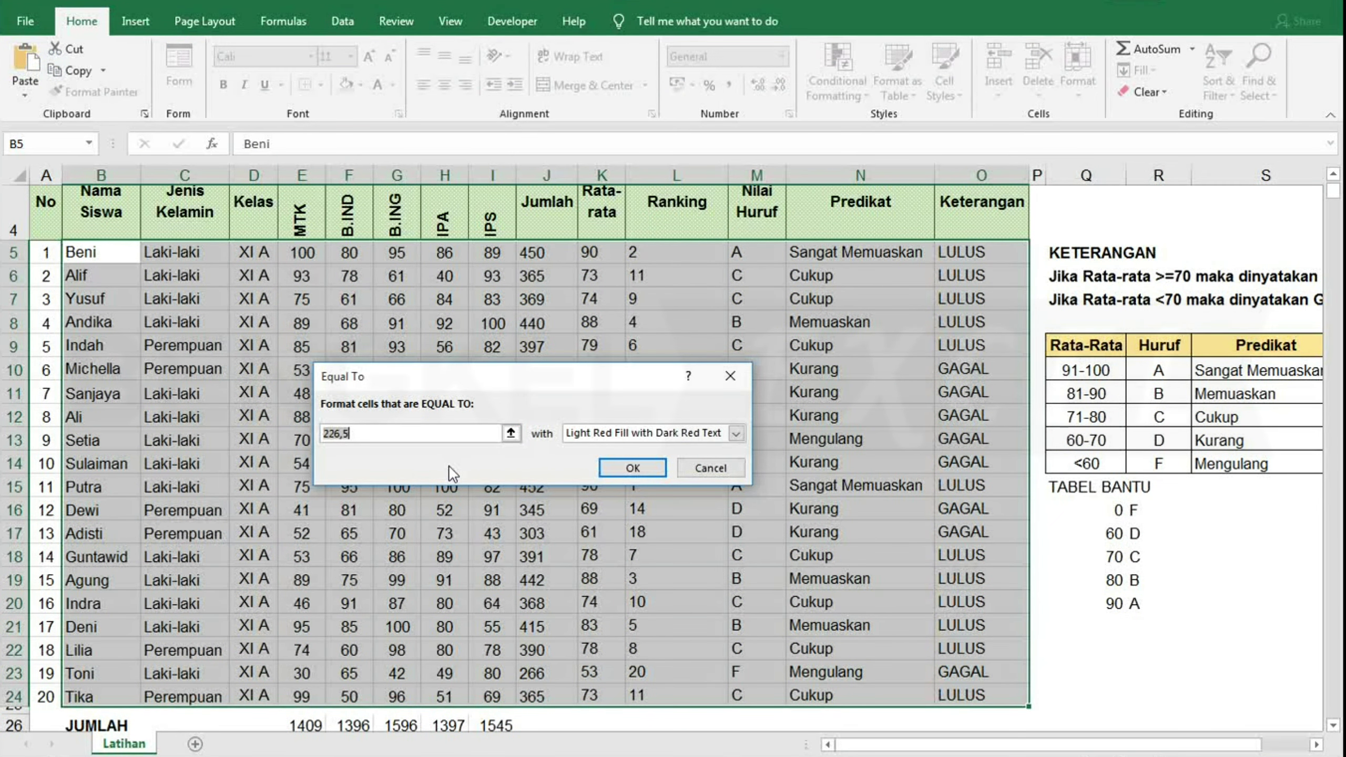
{"action": "type", "text": "GAGAL"}
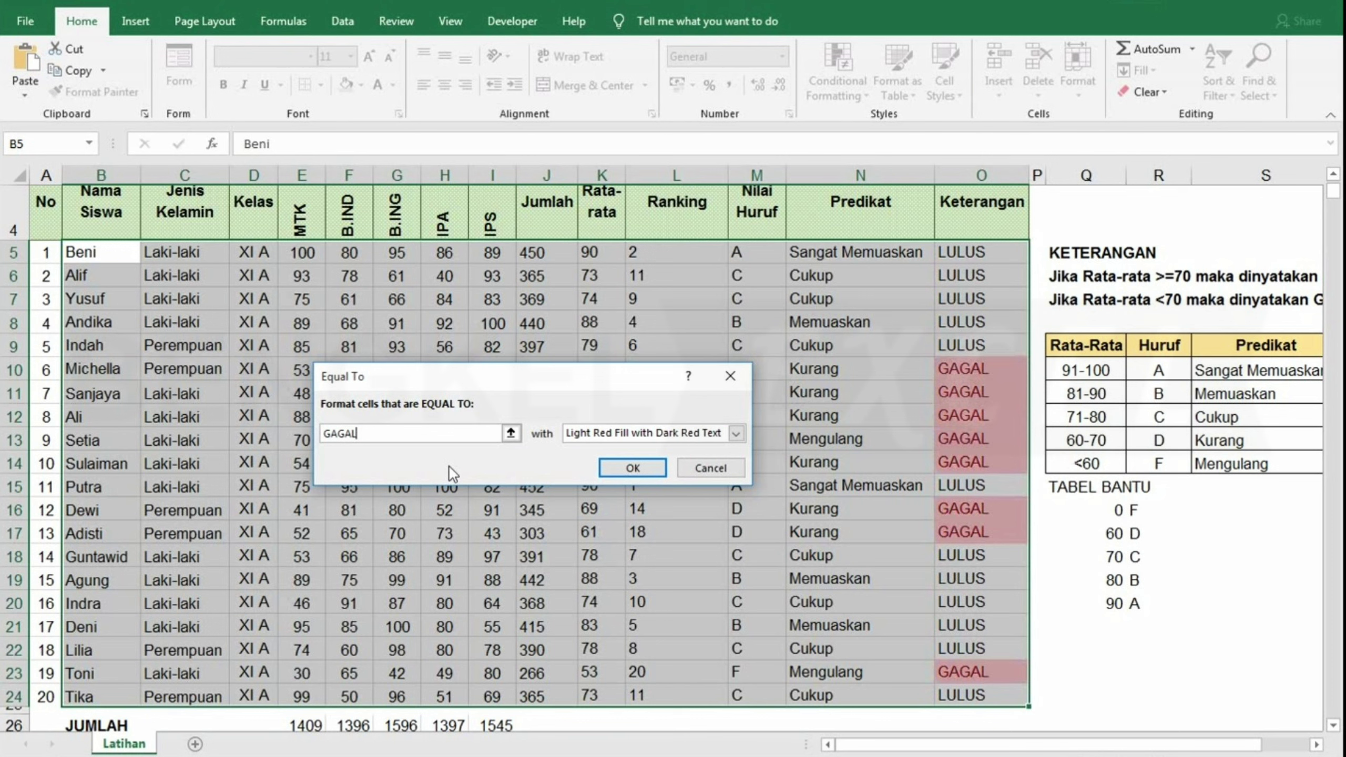
{"action": "left_click", "coordinate": [734, 435]}
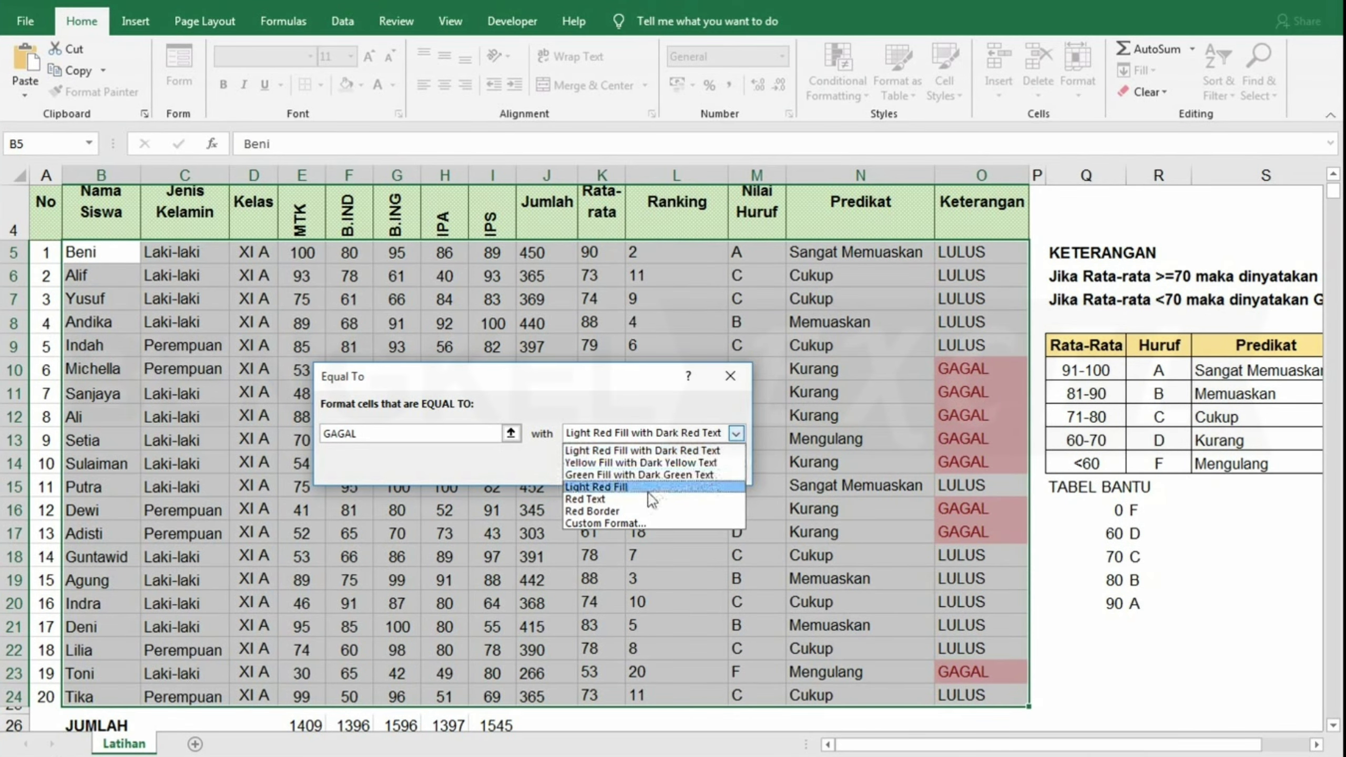
{"action": "left_click", "coordinate": [620, 521]}
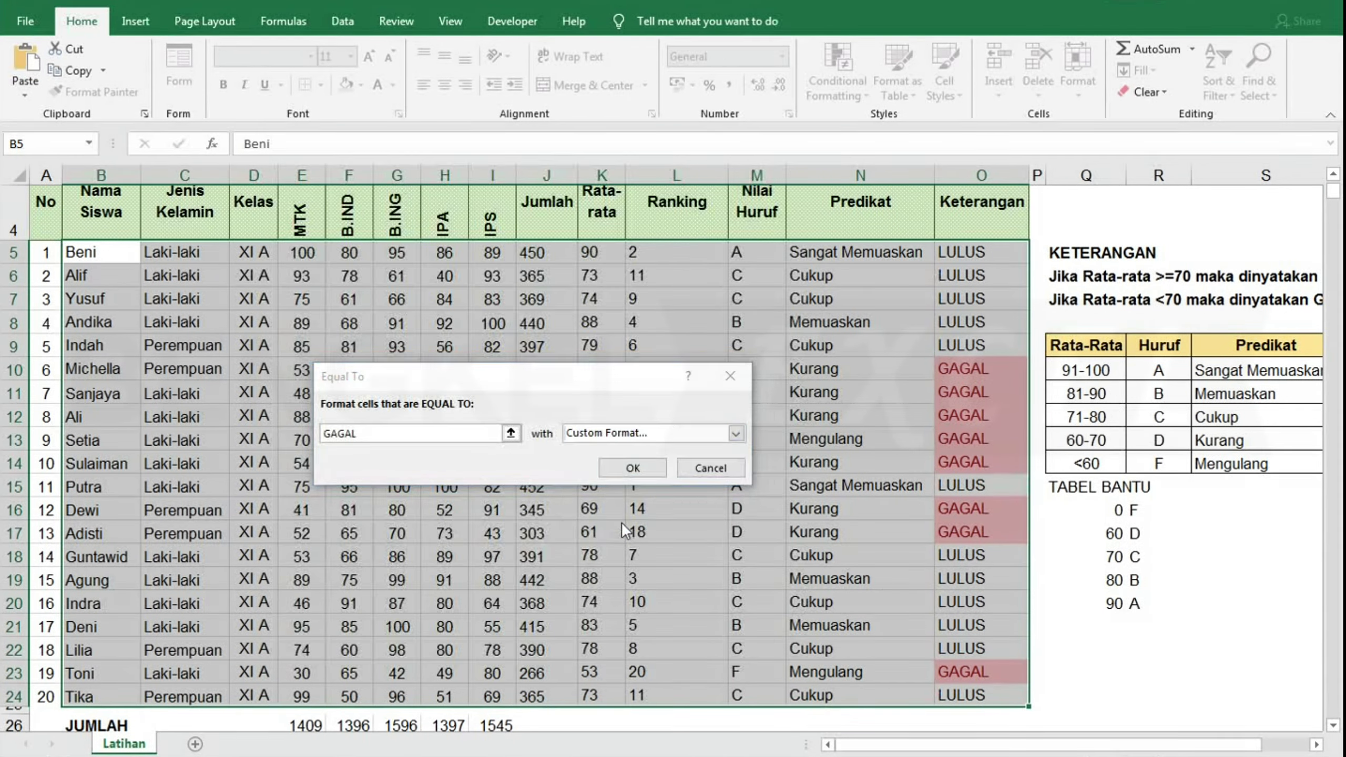
- Set the custom format to red fill with bold white text and apply the rule
{"action": "left_click", "coordinate": [334, 380]}
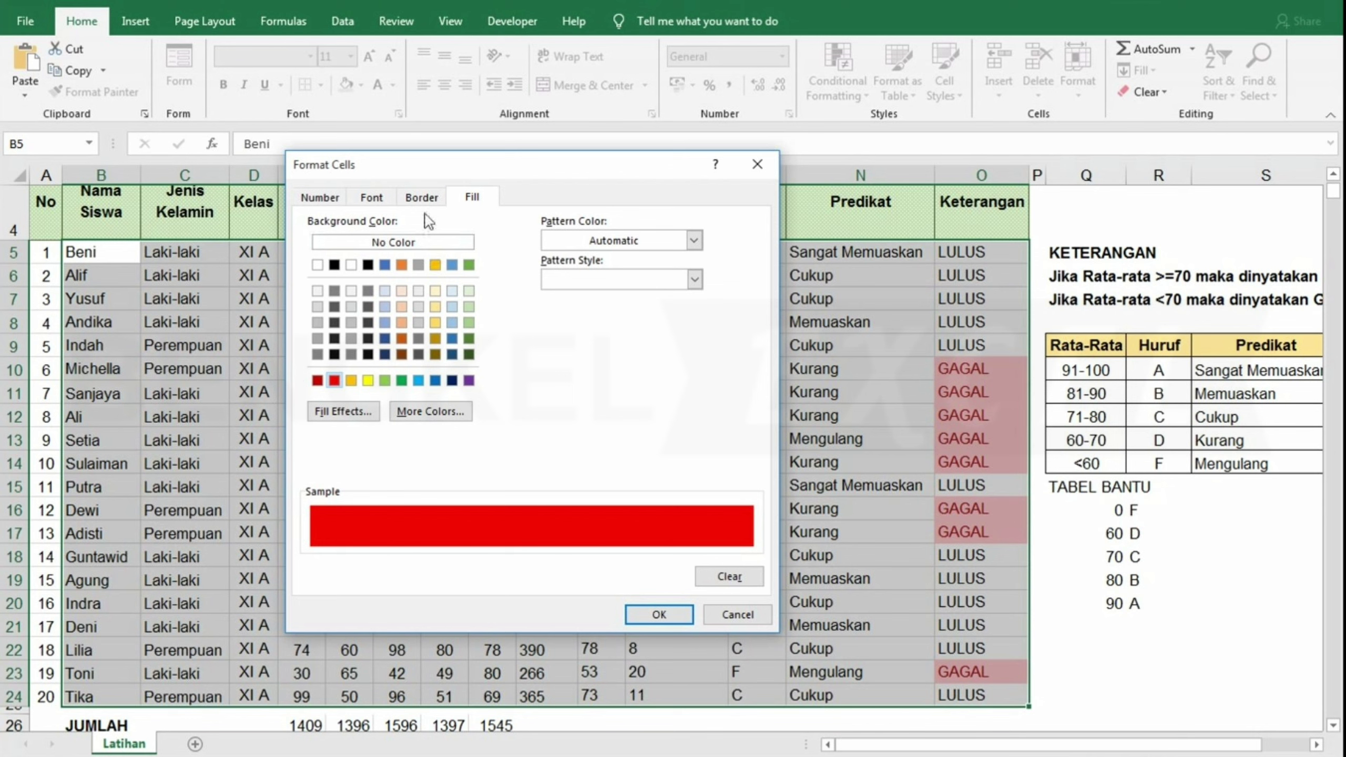
{"action": "left_click", "coordinate": [383, 197]}
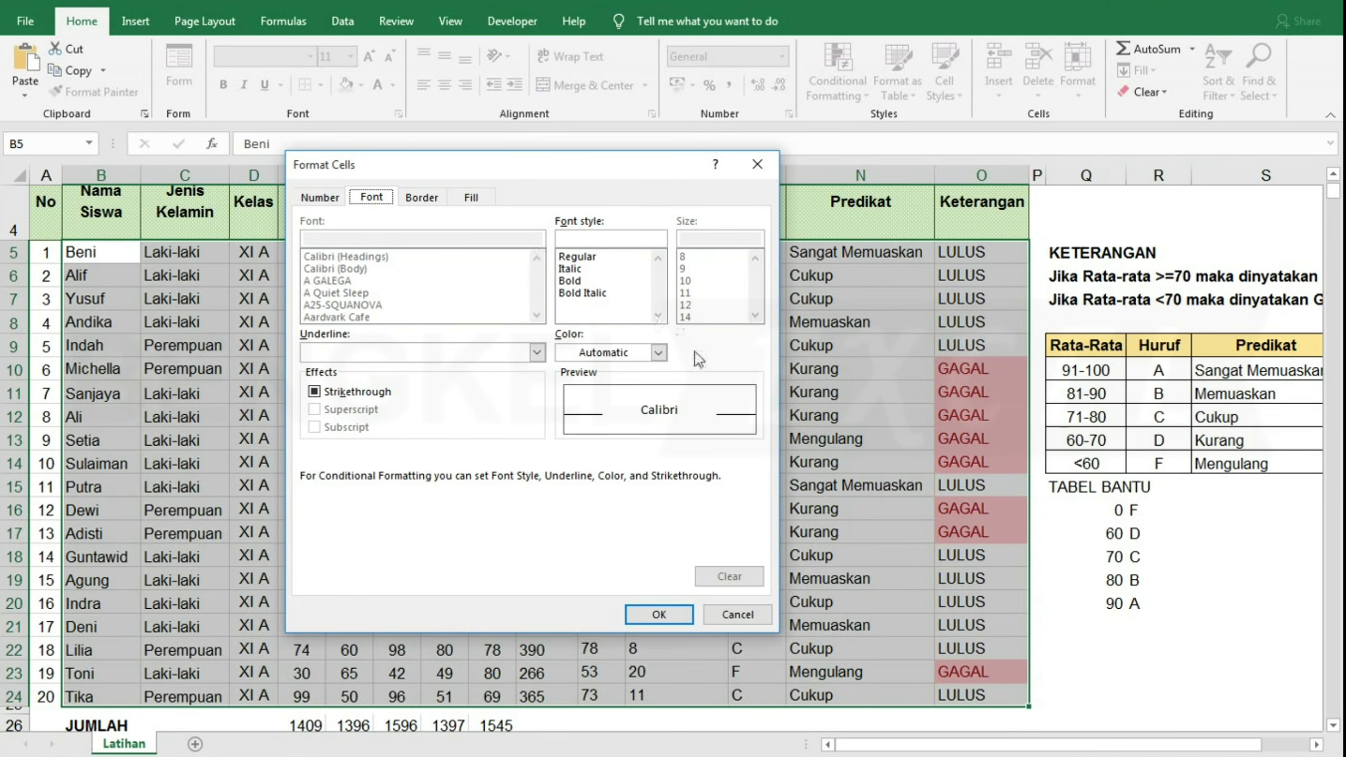
{"action": "left_click", "coordinate": [659, 352]}
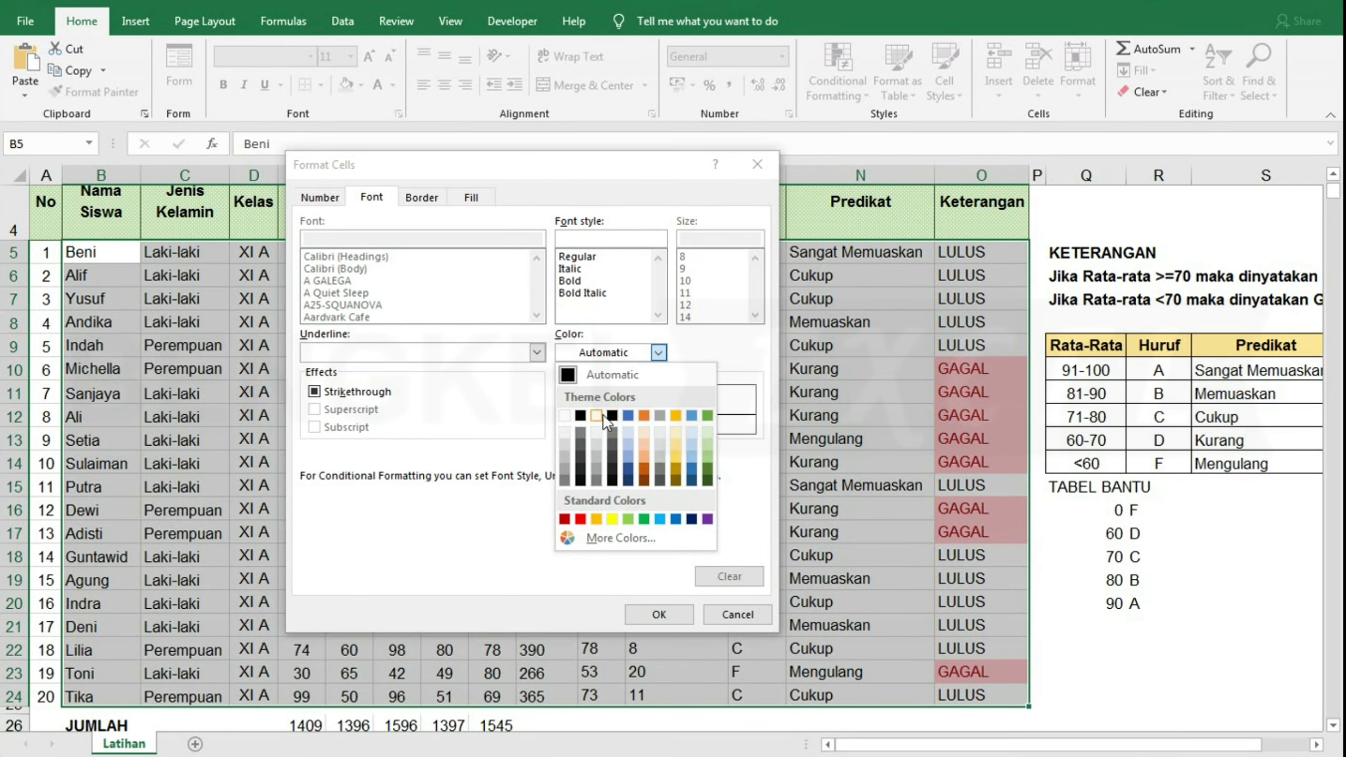
{"action": "left_click", "coordinate": [600, 424]}
{"action": "left_click", "coordinate": [575, 281]}
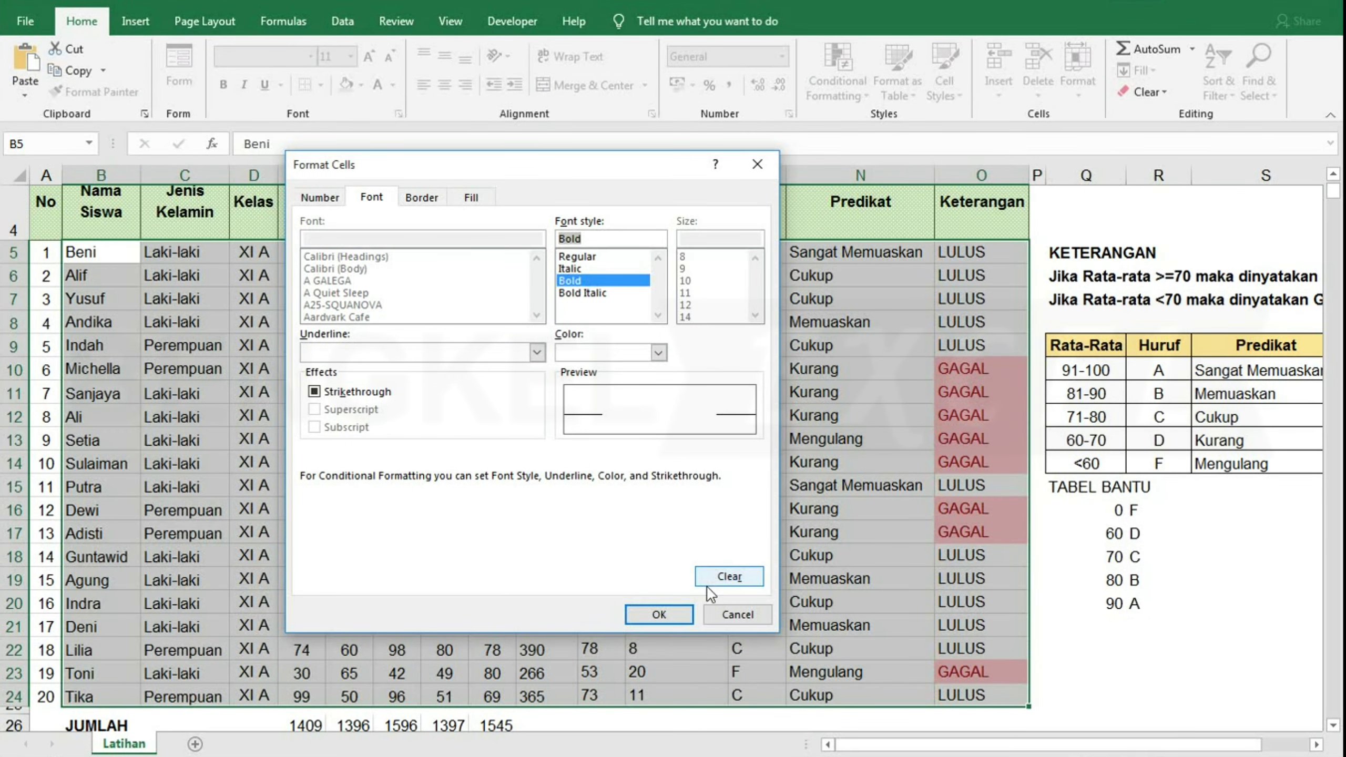
{"action": "left_click", "coordinate": [658, 614]}
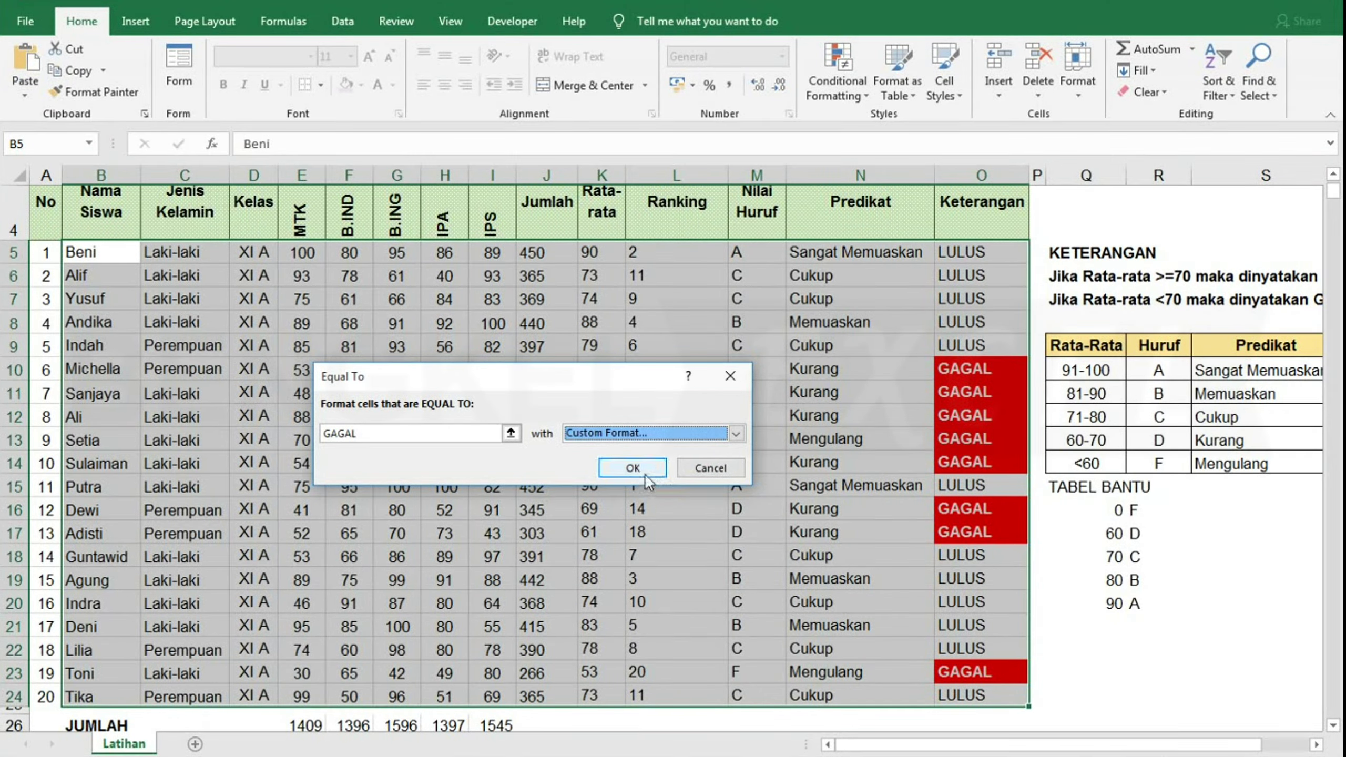
{"action": "left_click", "coordinate": [633, 467]}
{"action": "left_click", "coordinate": [989, 530]}
{"action": "scroll", "coordinate": [988, 530], "scroll_direction": "down", "scroll_amount": 3}
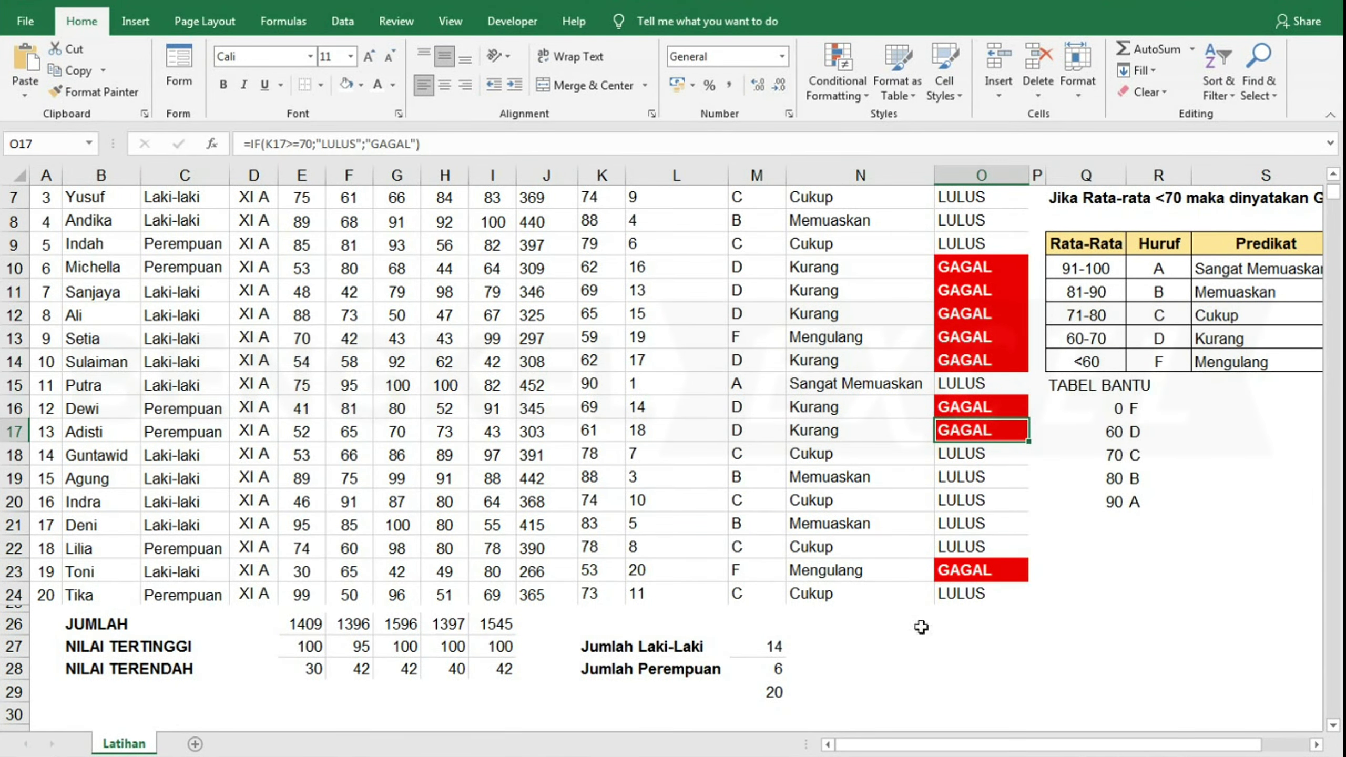
- Type the label "Jumlah Siswa Gagal" in N27
{"action": "left_click", "coordinate": [845, 647]}
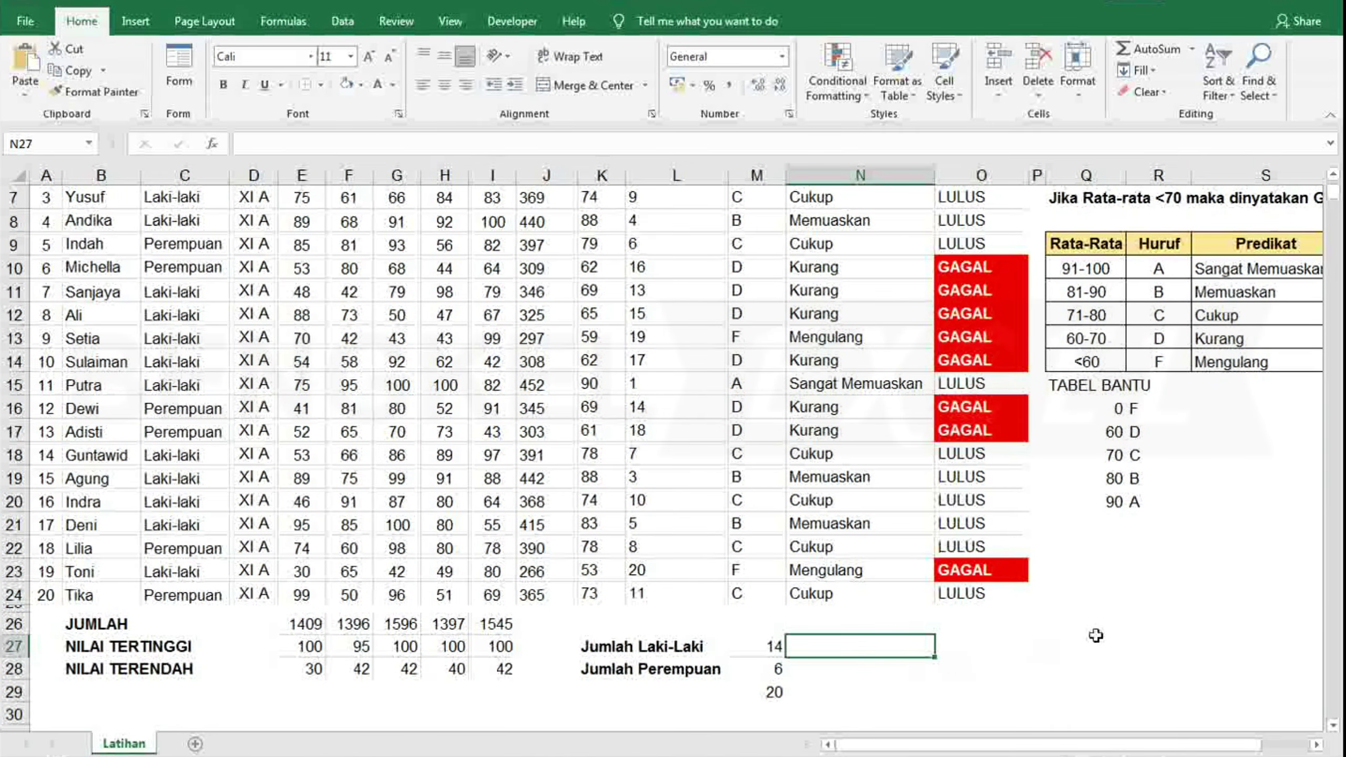
{"action": "type", "text": "Jumlah Siswa Gagal"}
{"action": "key", "text": "Tab"}
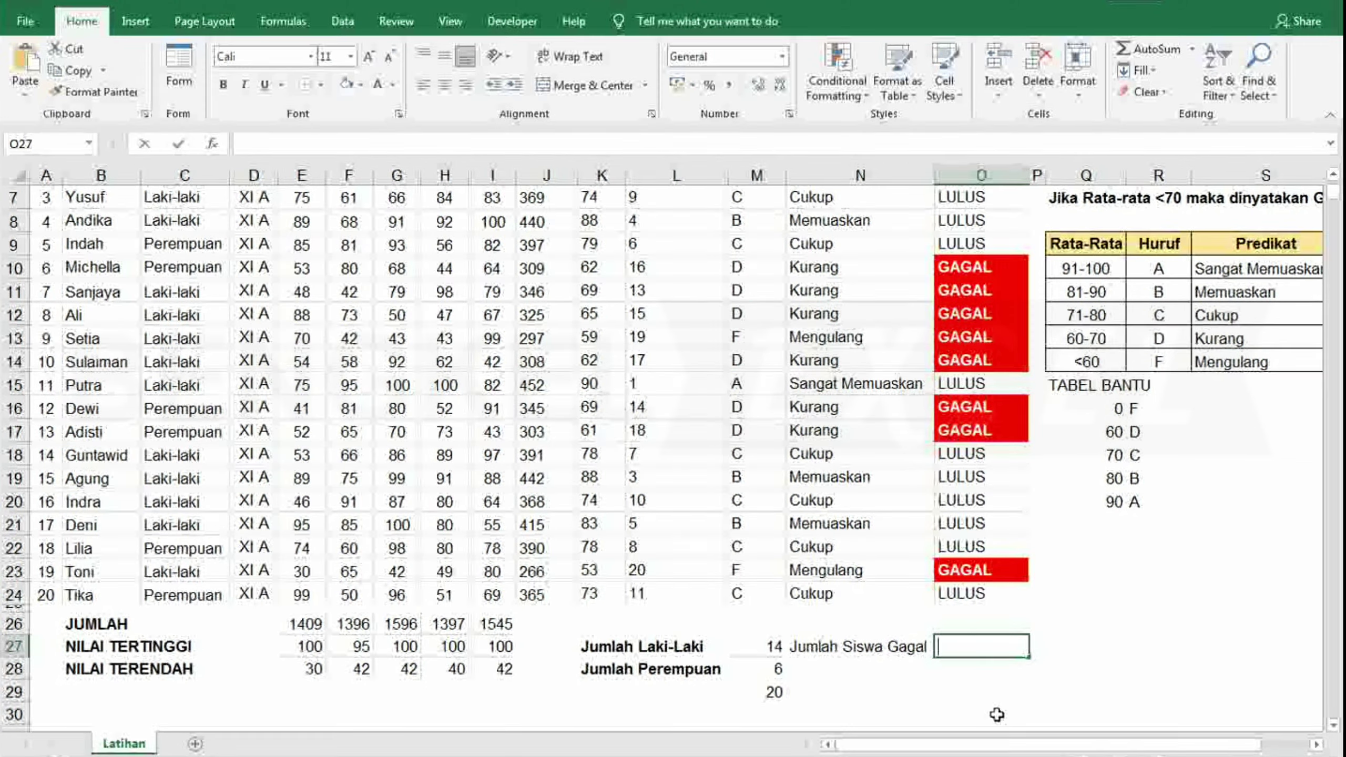
- Enter =COUNTIF($O$5:$O$24;"GAGAL") in O27 to count 8 failing students
{"action": "type", "text": "=coun"}
{"action": "key", "text": "Down"}
{"action": "key", "text": "Down"}
{"action": "key", "text": "Down"}
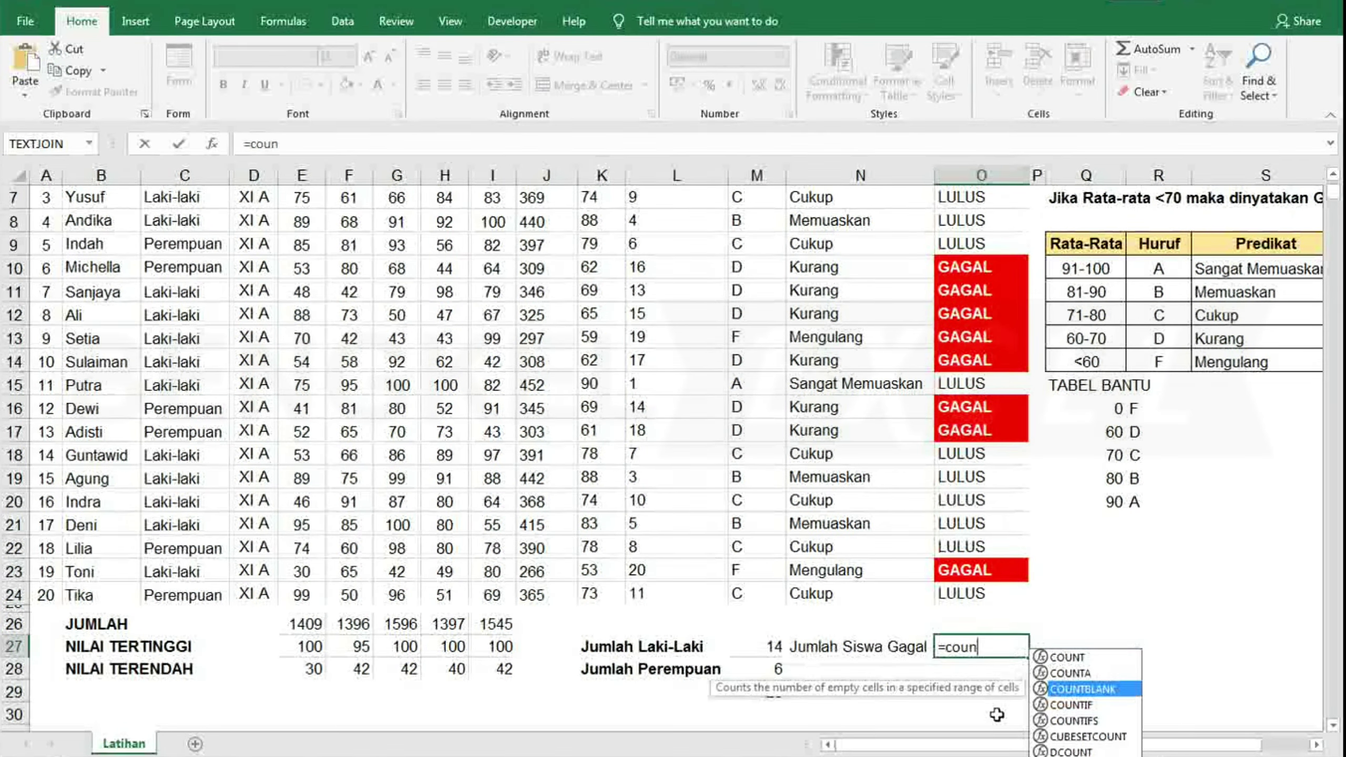
{"action": "key", "text": "Tab"}
{"action": "left_click_drag", "start_coordinate": [969, 592], "coordinate": [978, 329]}
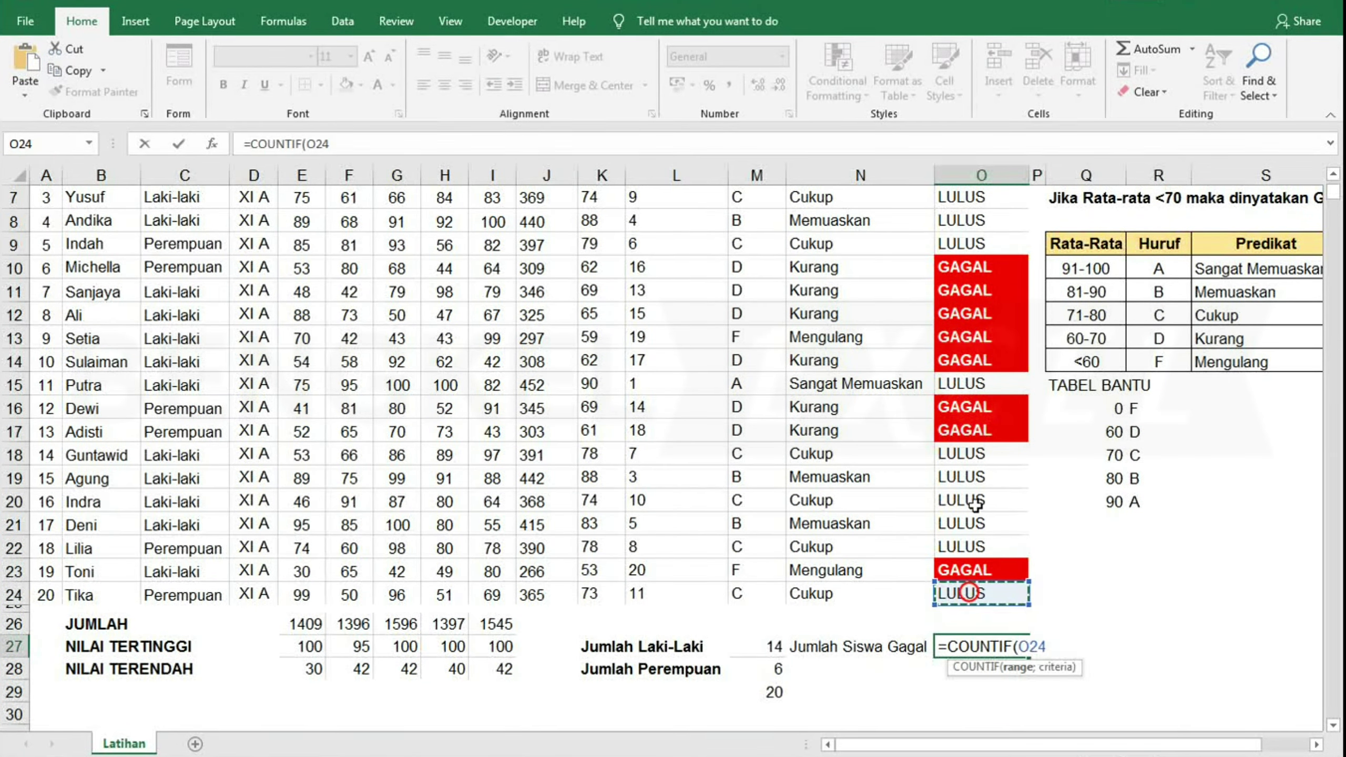
{"action": "scroll", "coordinate": [970, 371], "scroll_direction": "down", "scroll_amount": 3}
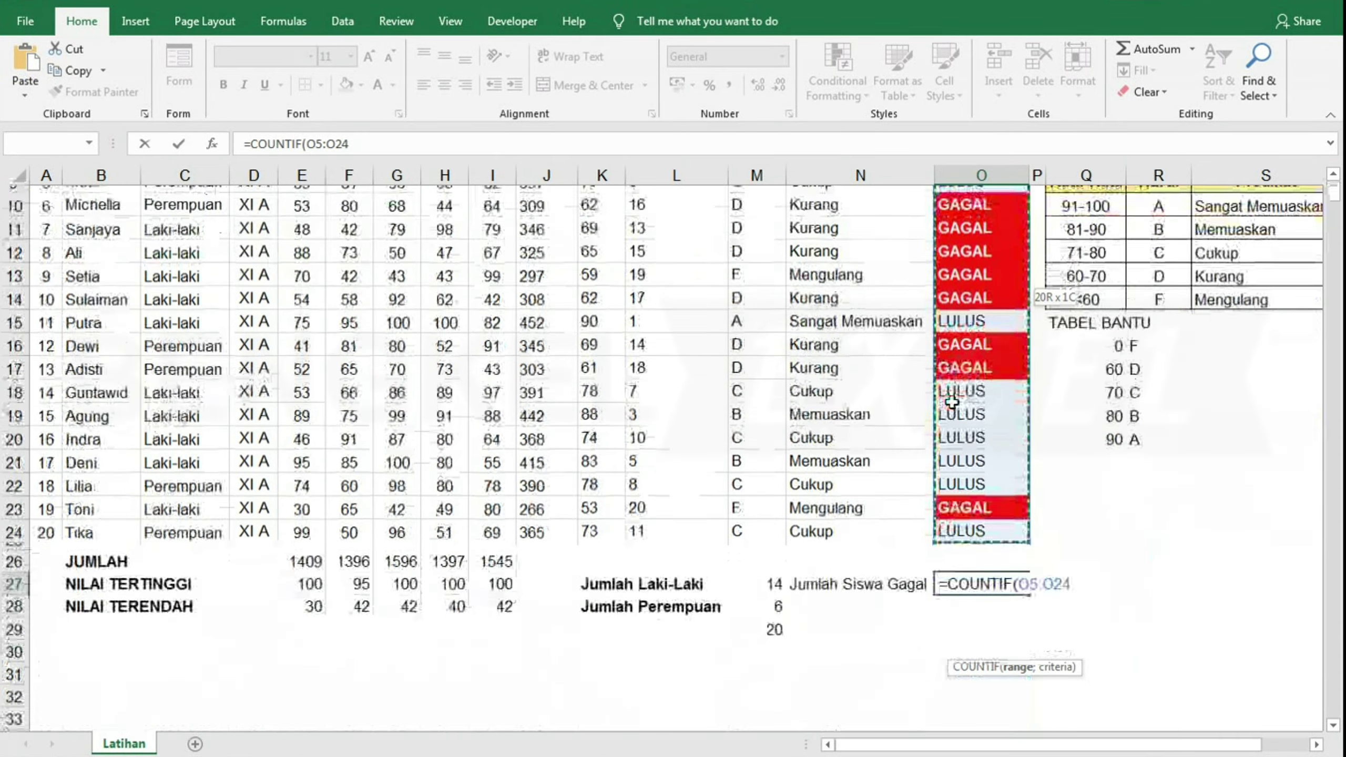
{"action": "key", "text": "F4"}
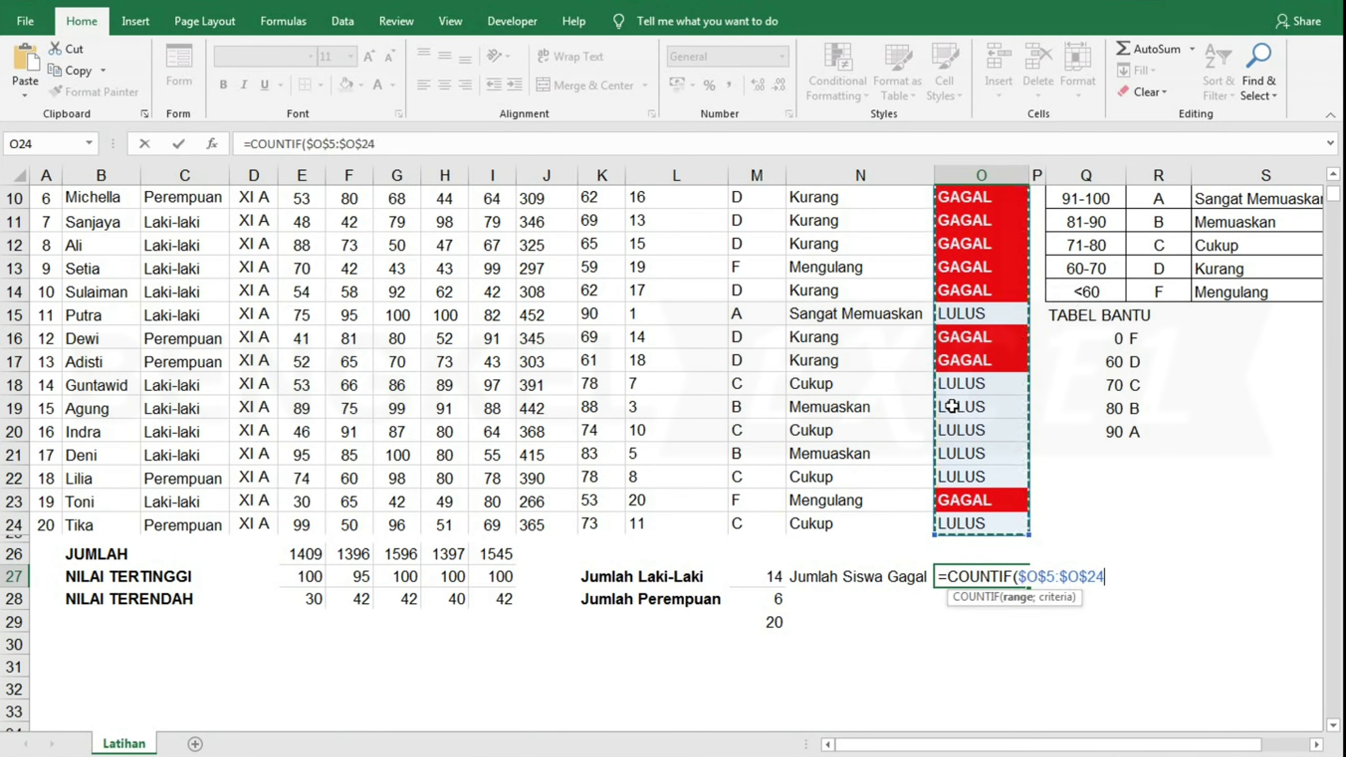
{"action": "type", "text": ";"}
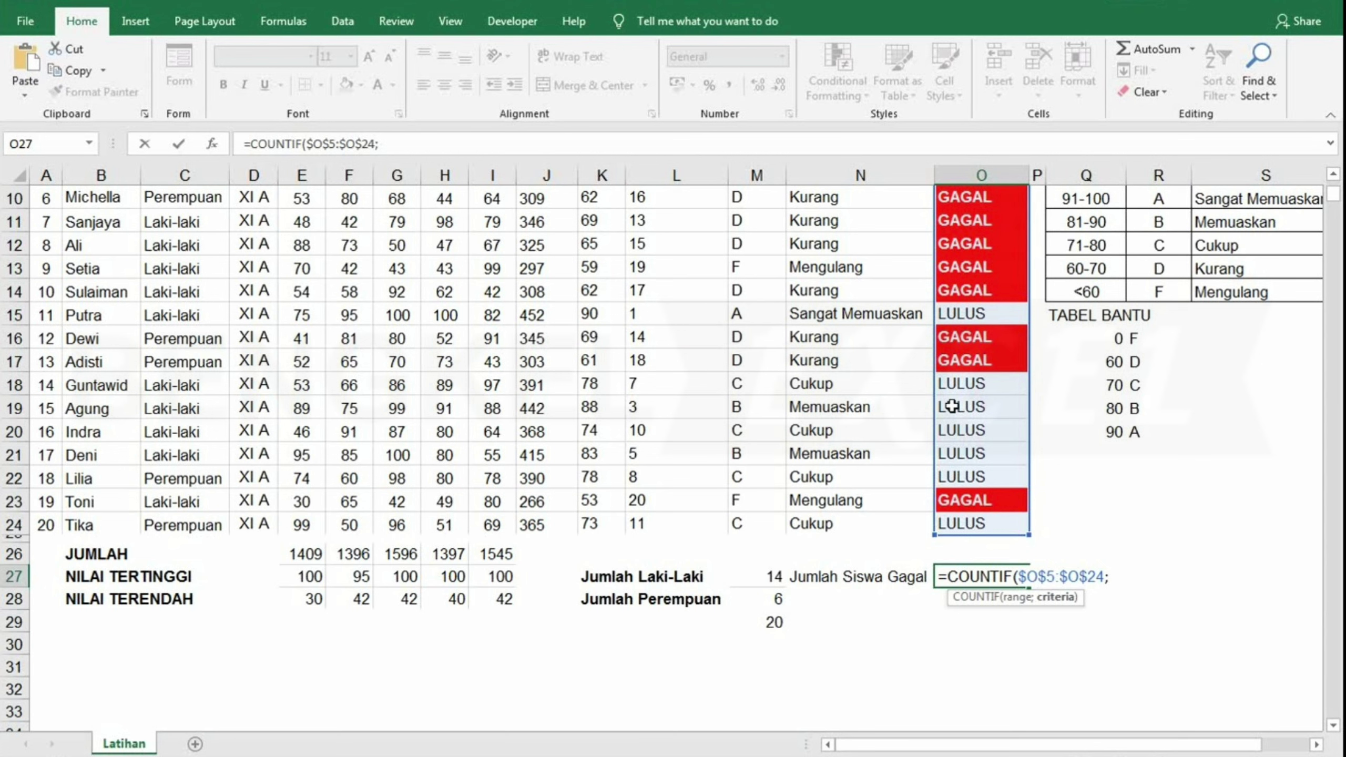
{"action": "type", "text": "\""}
{"action": "type", "text": "GAGAL"}
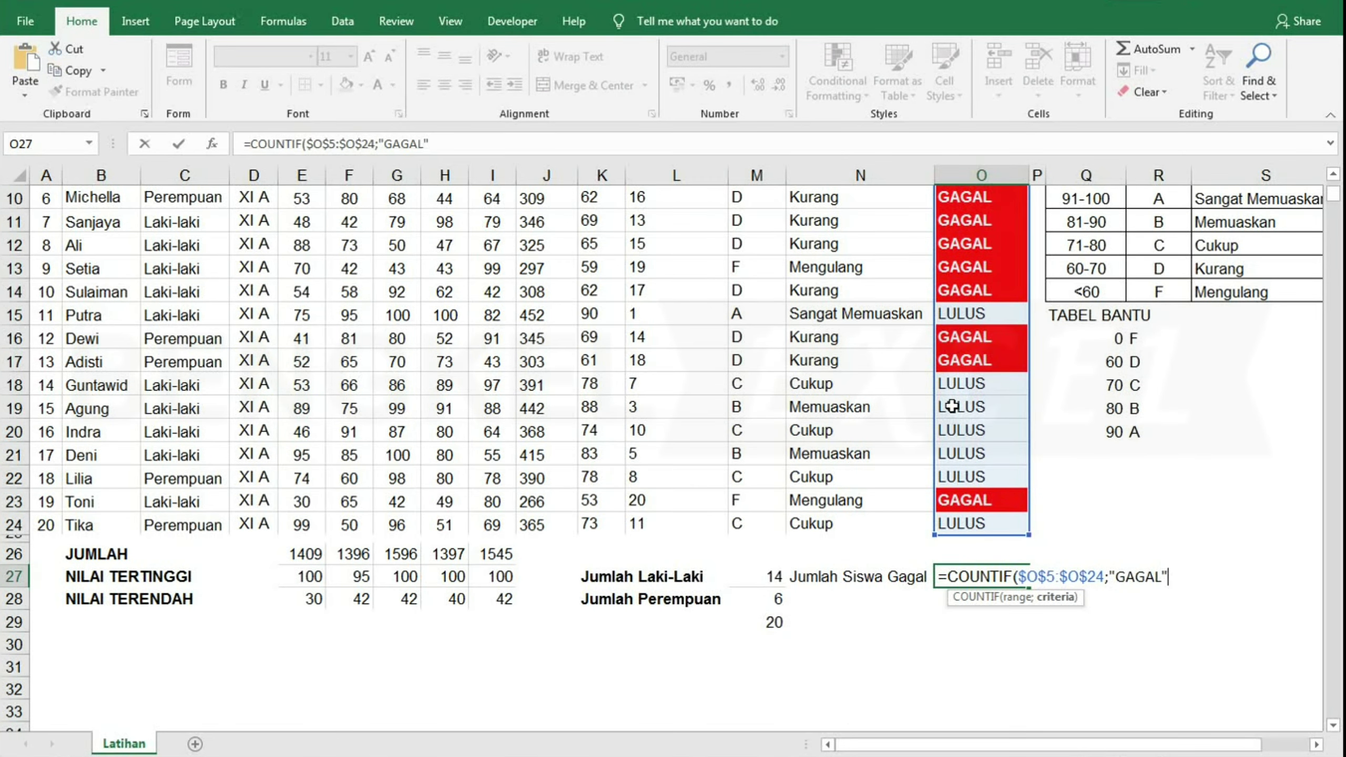
{"action": "type", "text": ")"}
{"action": "key", "text": "Return"}
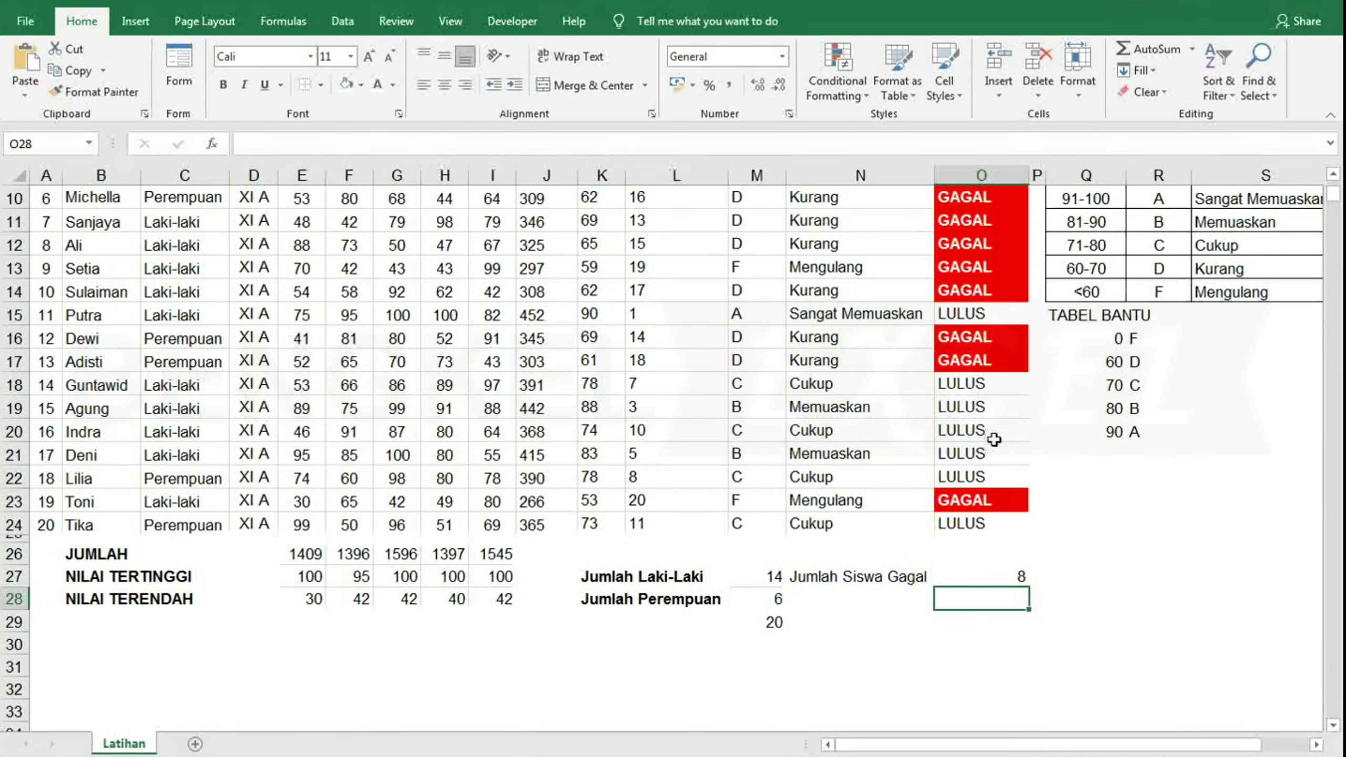
- Make the Jumlah Siswa Gagal label in N27 bold
{"action": "left_click", "coordinate": [1015, 580]}
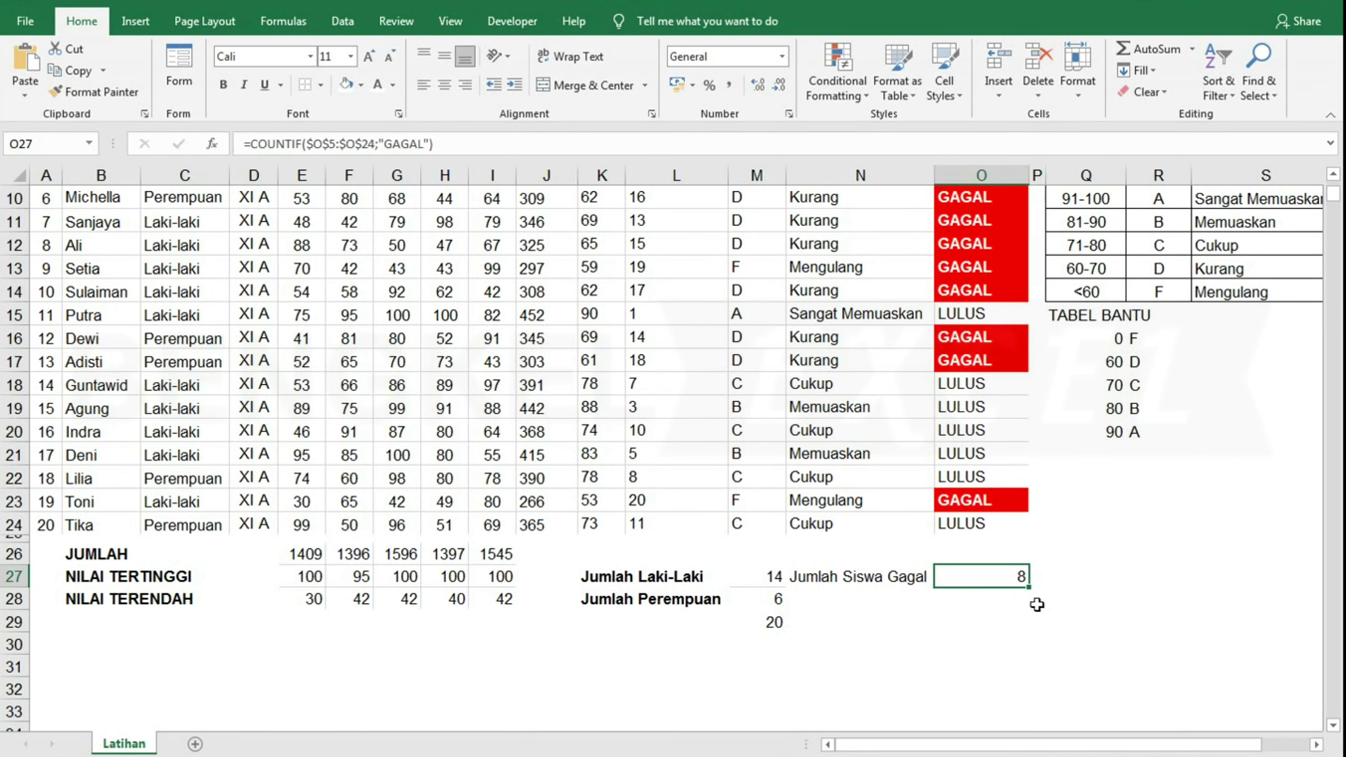
{"action": "left_click", "coordinate": [865, 583]}
{"action": "key", "text": "ctrl+b"}
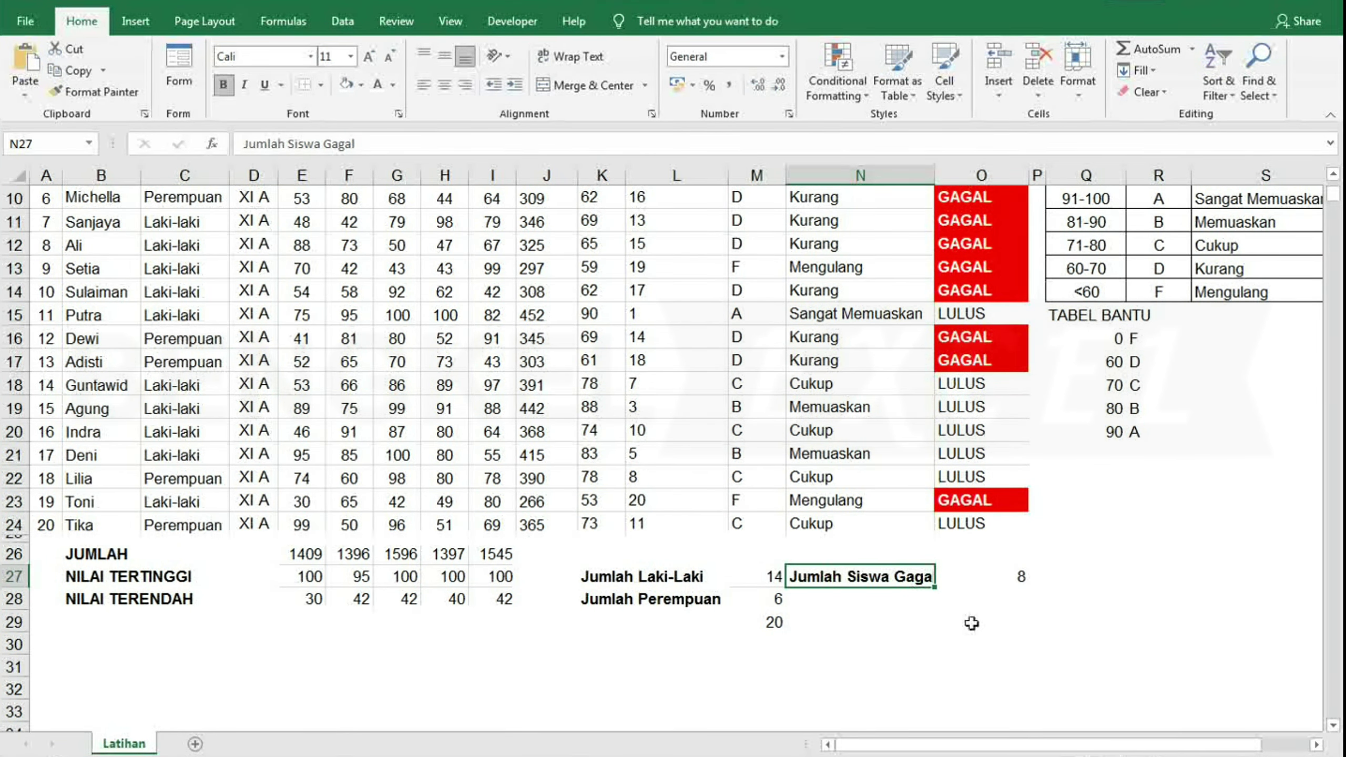
{"action": "scroll", "coordinate": [971, 623], "scroll_direction": "up", "scroll_amount": 3}
{"action": "left_click", "coordinate": [538, 456]}
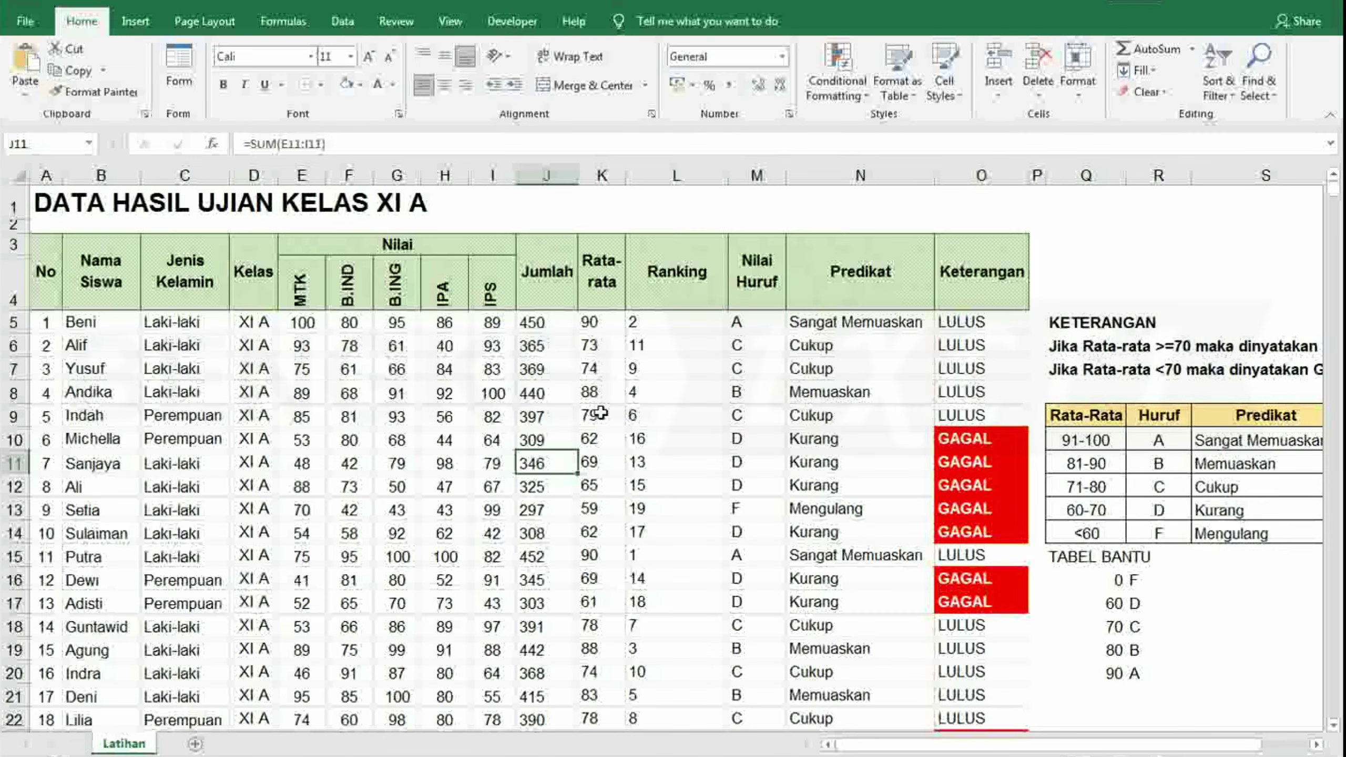